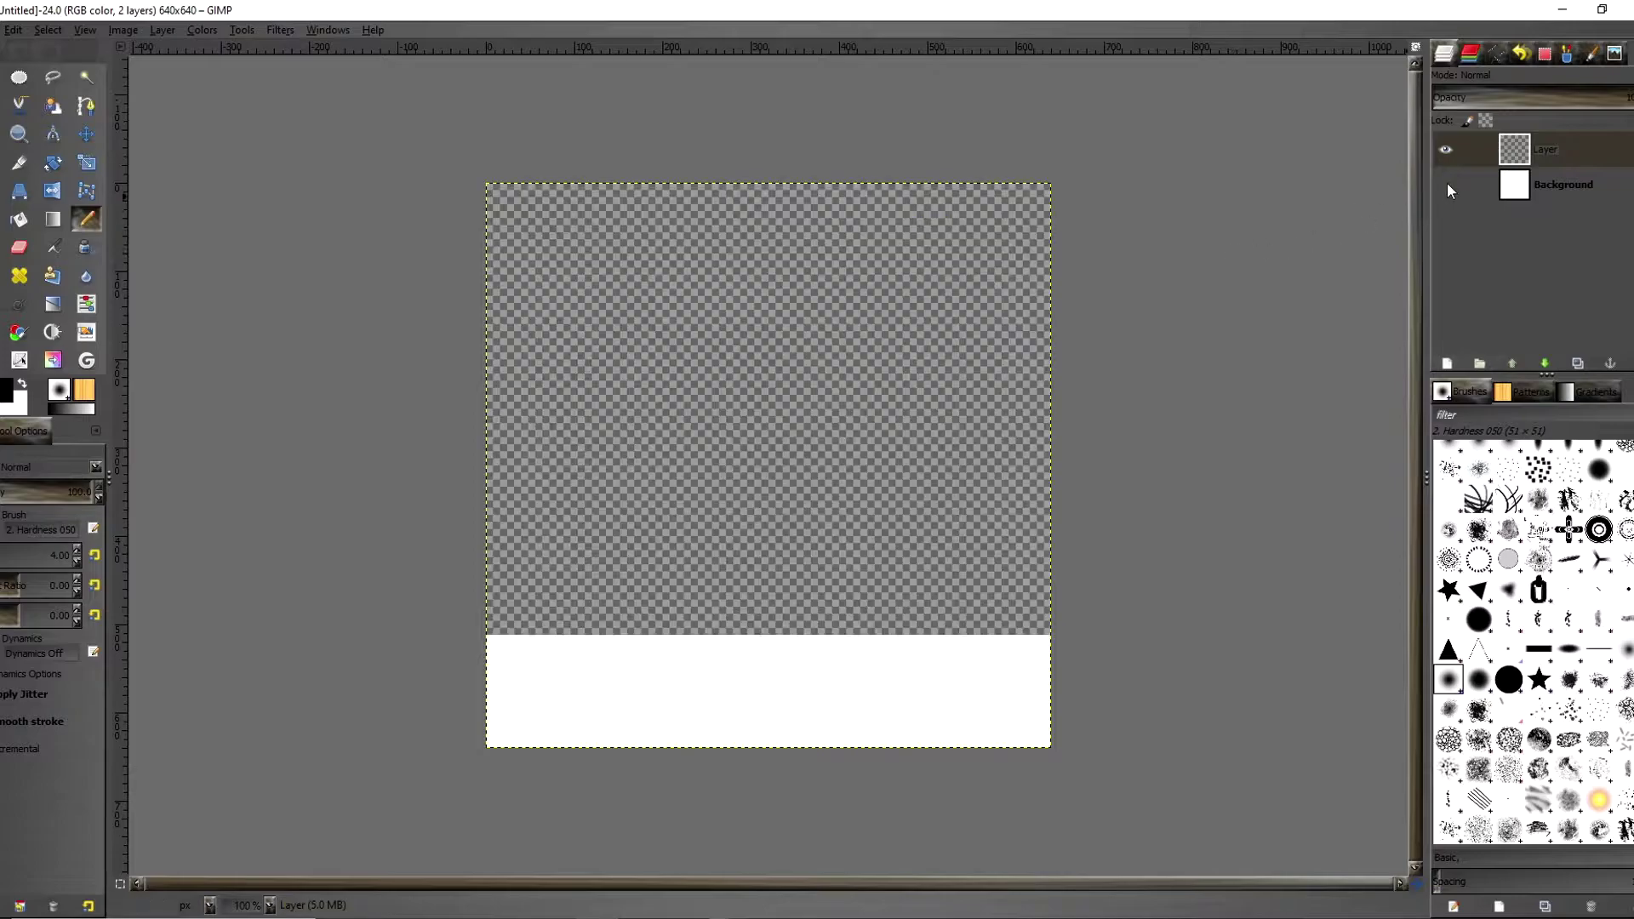
# - Draw the box's left front face as a closed four-sided outline of straight black lines, with a left edge about 165 pixels tall
pyautogui.press('+')
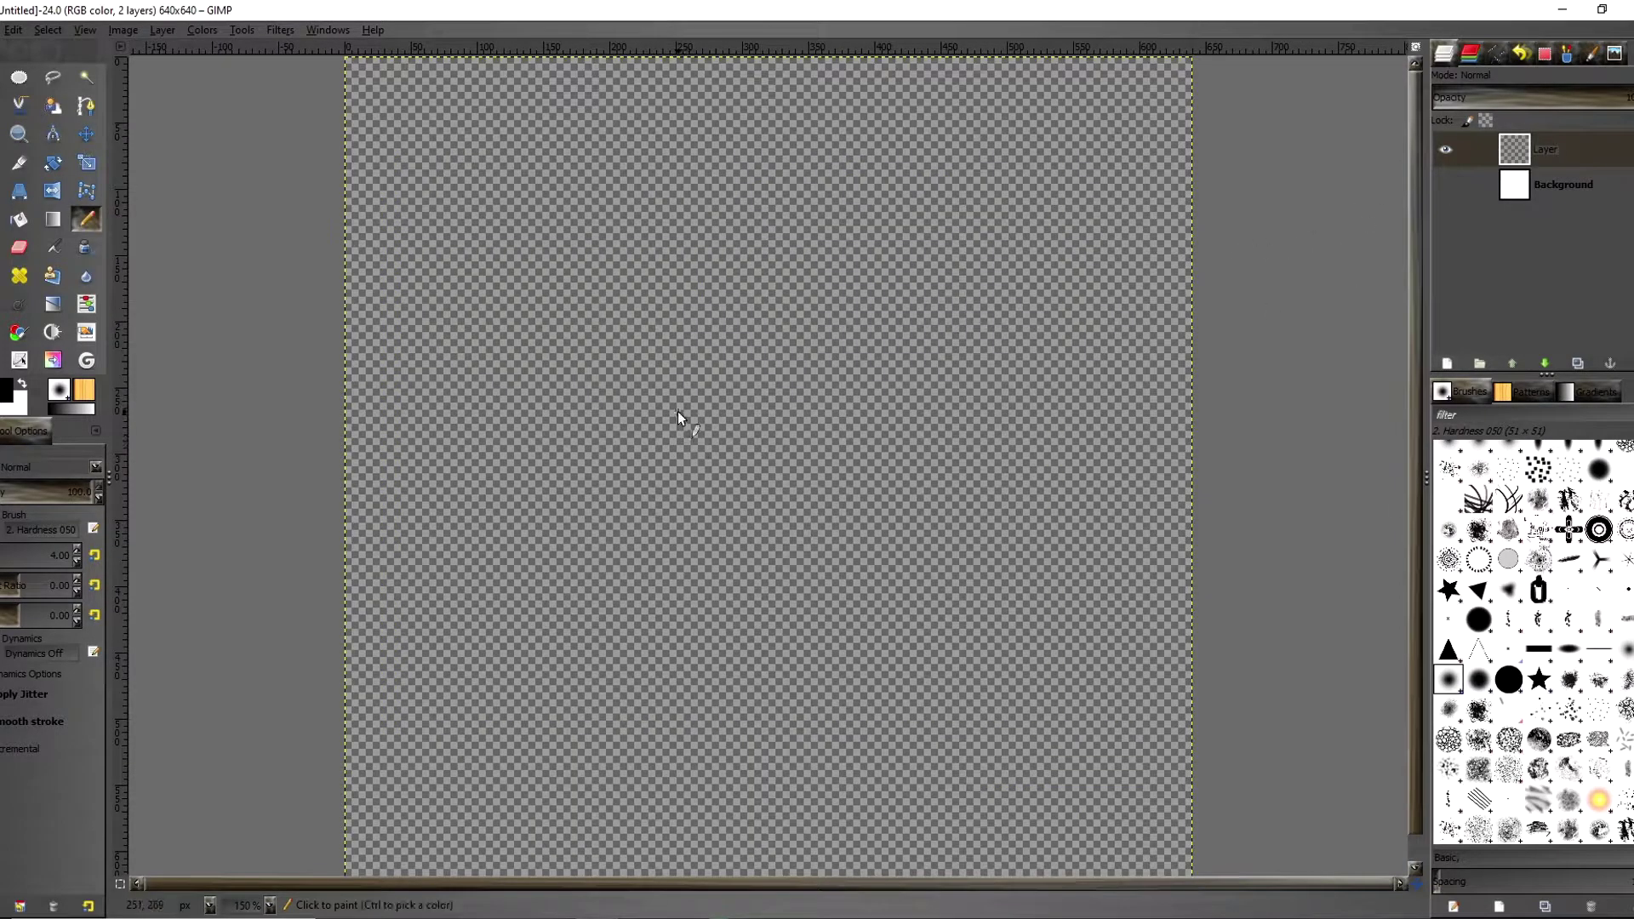
pyautogui.click(630, 308)
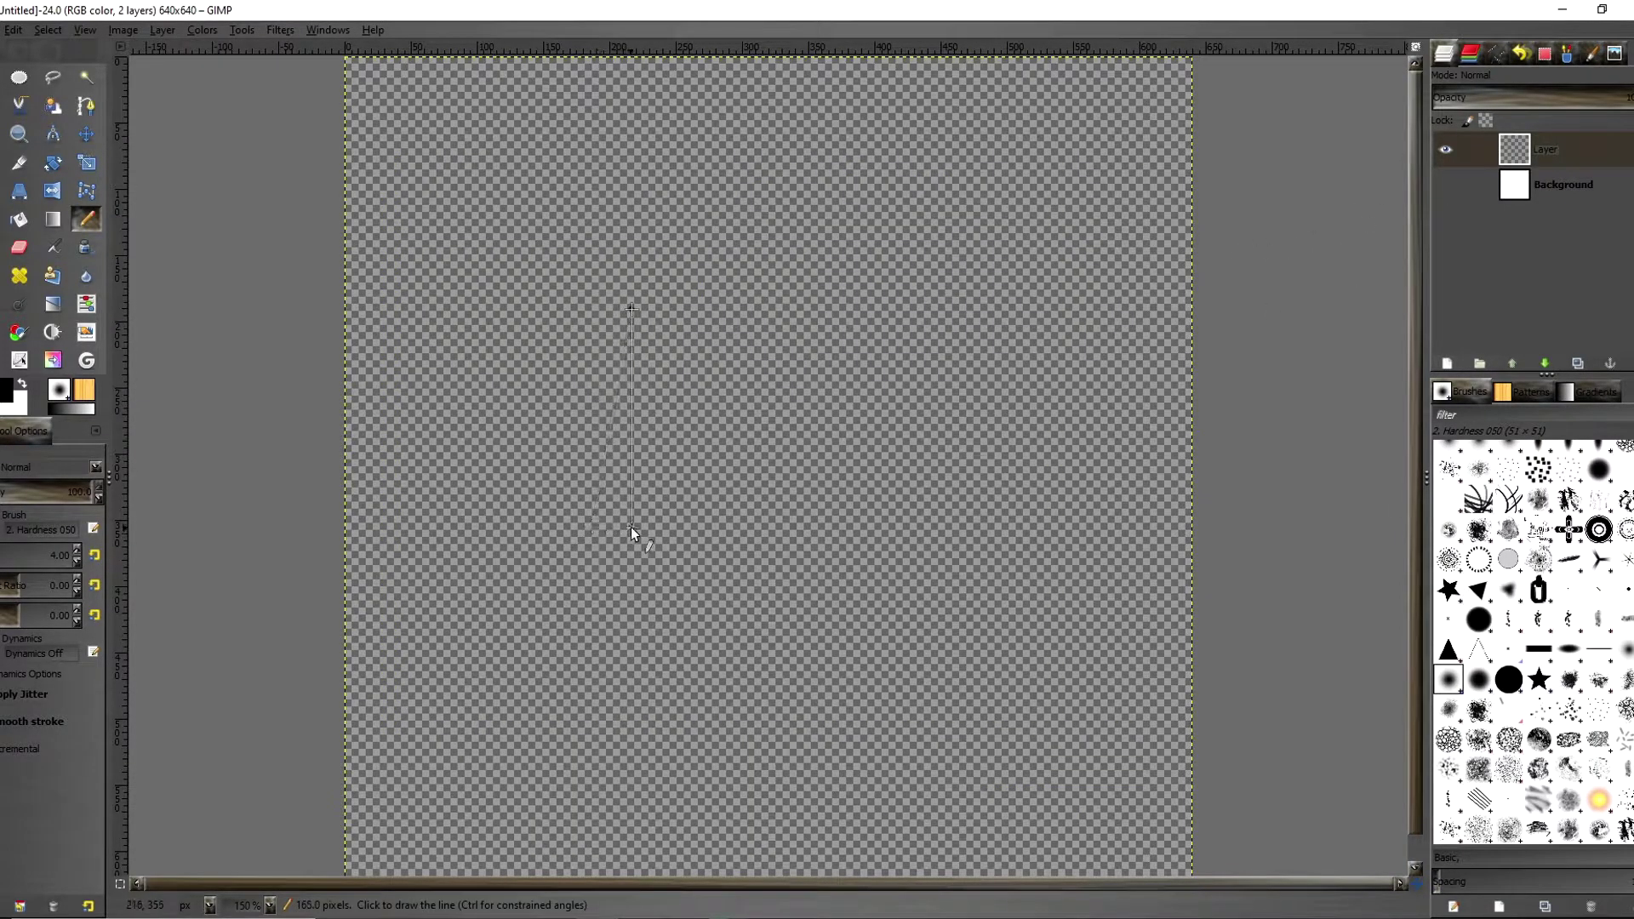
pyautogui.keyDown('shift'); pyautogui.click(630, 527); pyautogui.keyUp('shift')
pyautogui.keyDown('shift'); pyautogui.click(837, 598); pyautogui.keyUp('shift')
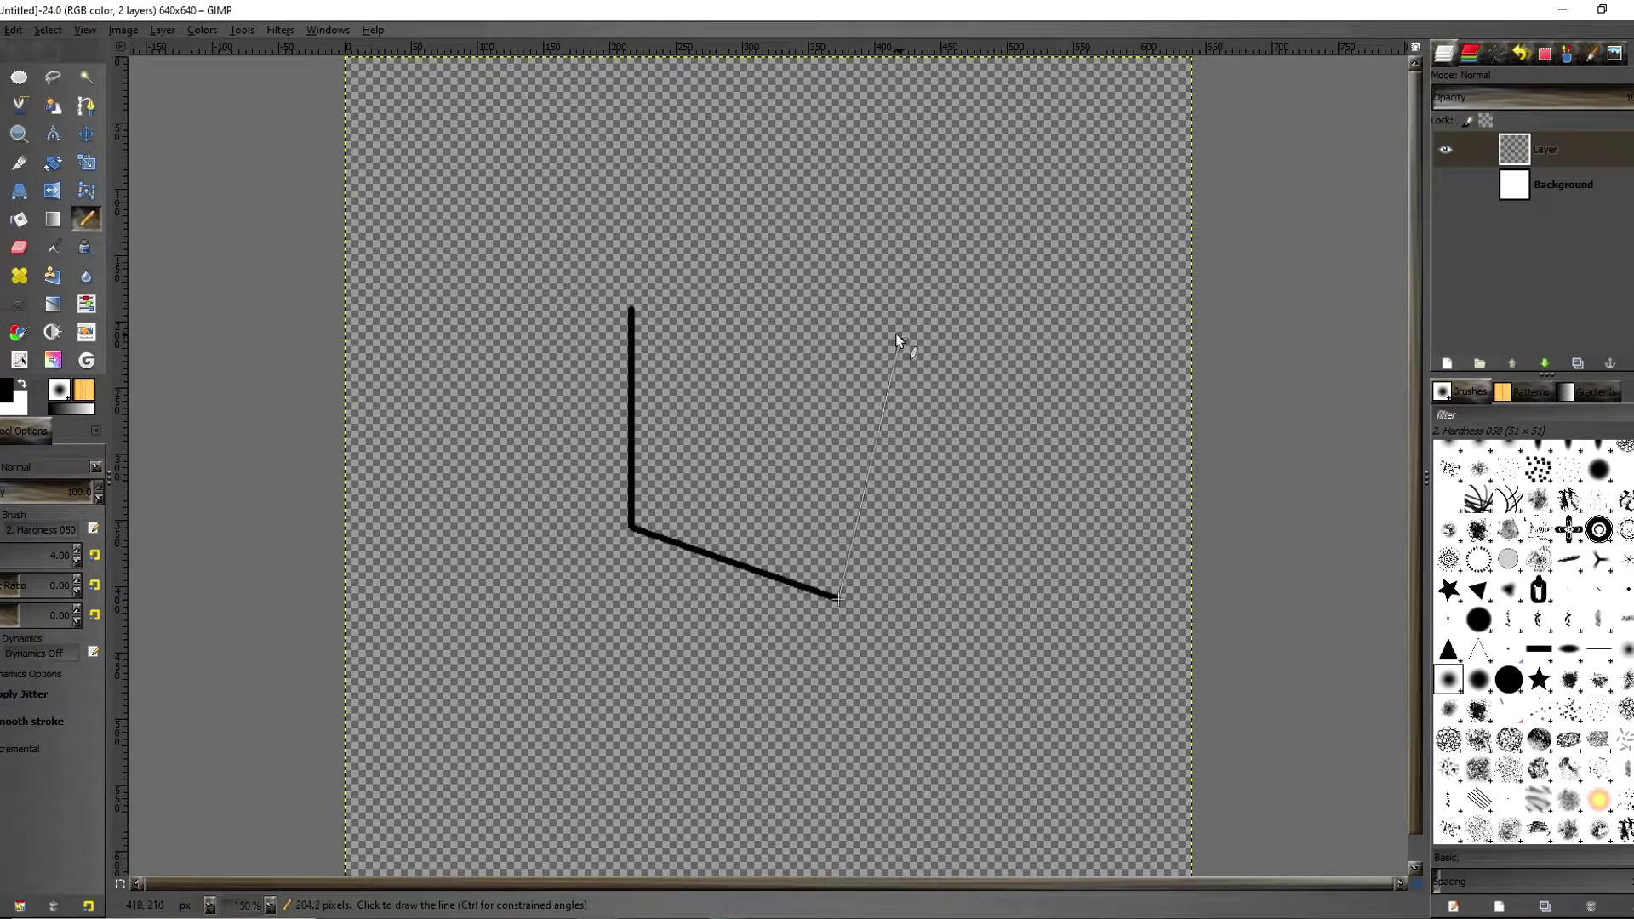
pyautogui.keyDown('shift'); pyautogui.click(839, 349); pyautogui.keyUp('shift')
pyautogui.keyDown('shift'); pyautogui.click(630, 308); pyautogui.keyUp('shift')
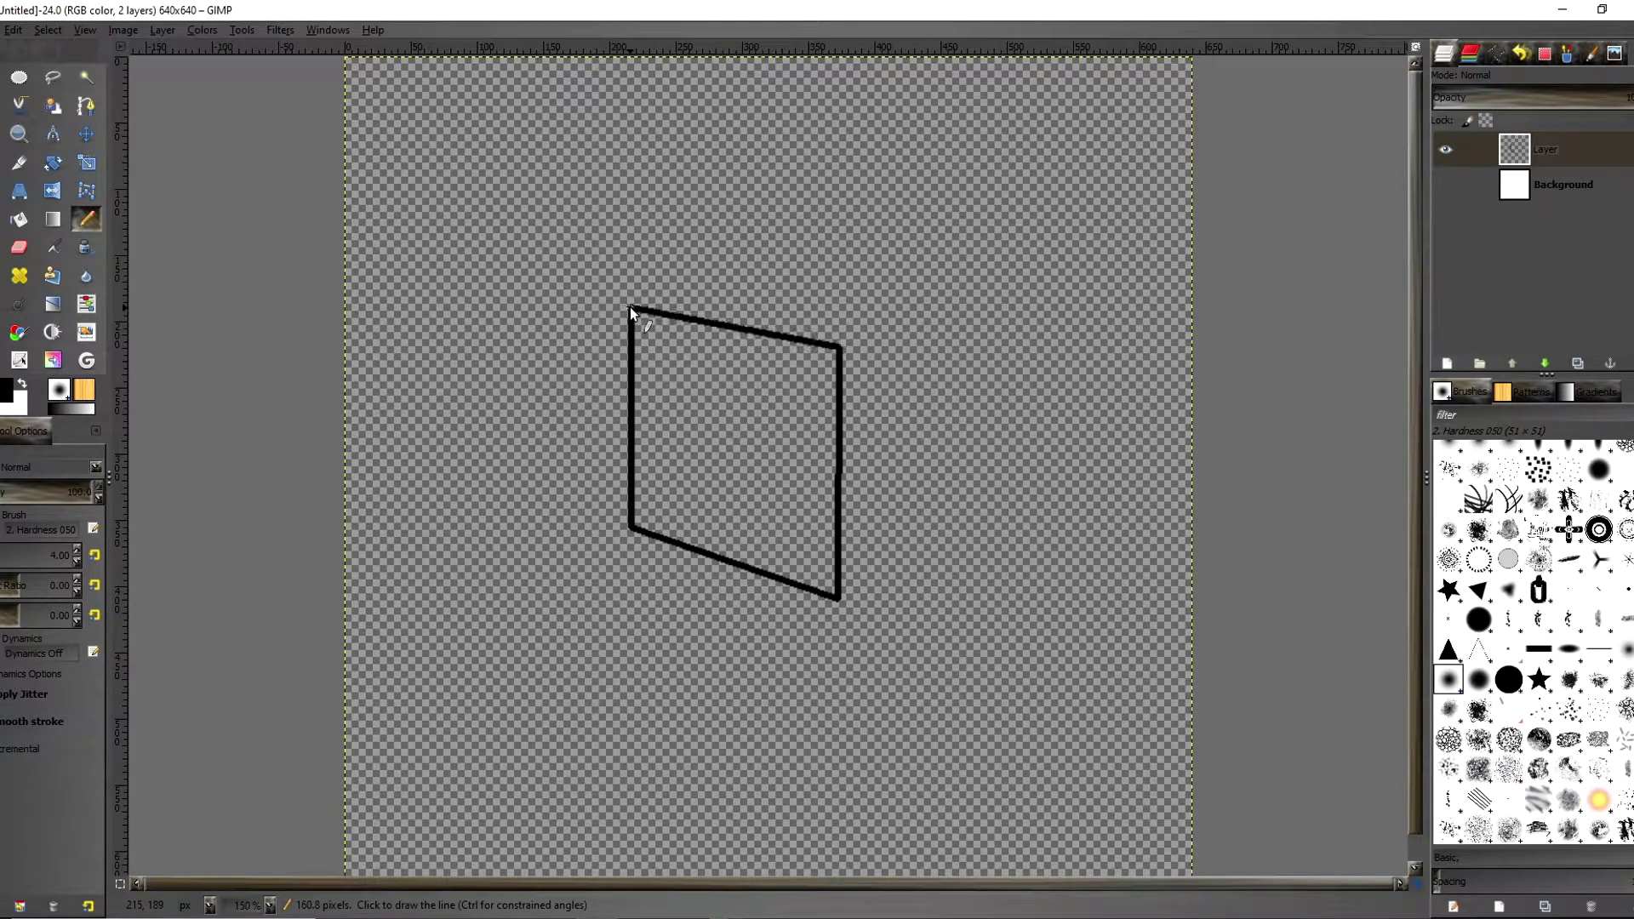
# - Add the box's top face with straight lines running from the front corner around to the far-left upper corner
pyautogui.click(840, 344)
pyautogui.keyDown('shift'); pyautogui.click(982, 309); pyautogui.keyUp('shift')
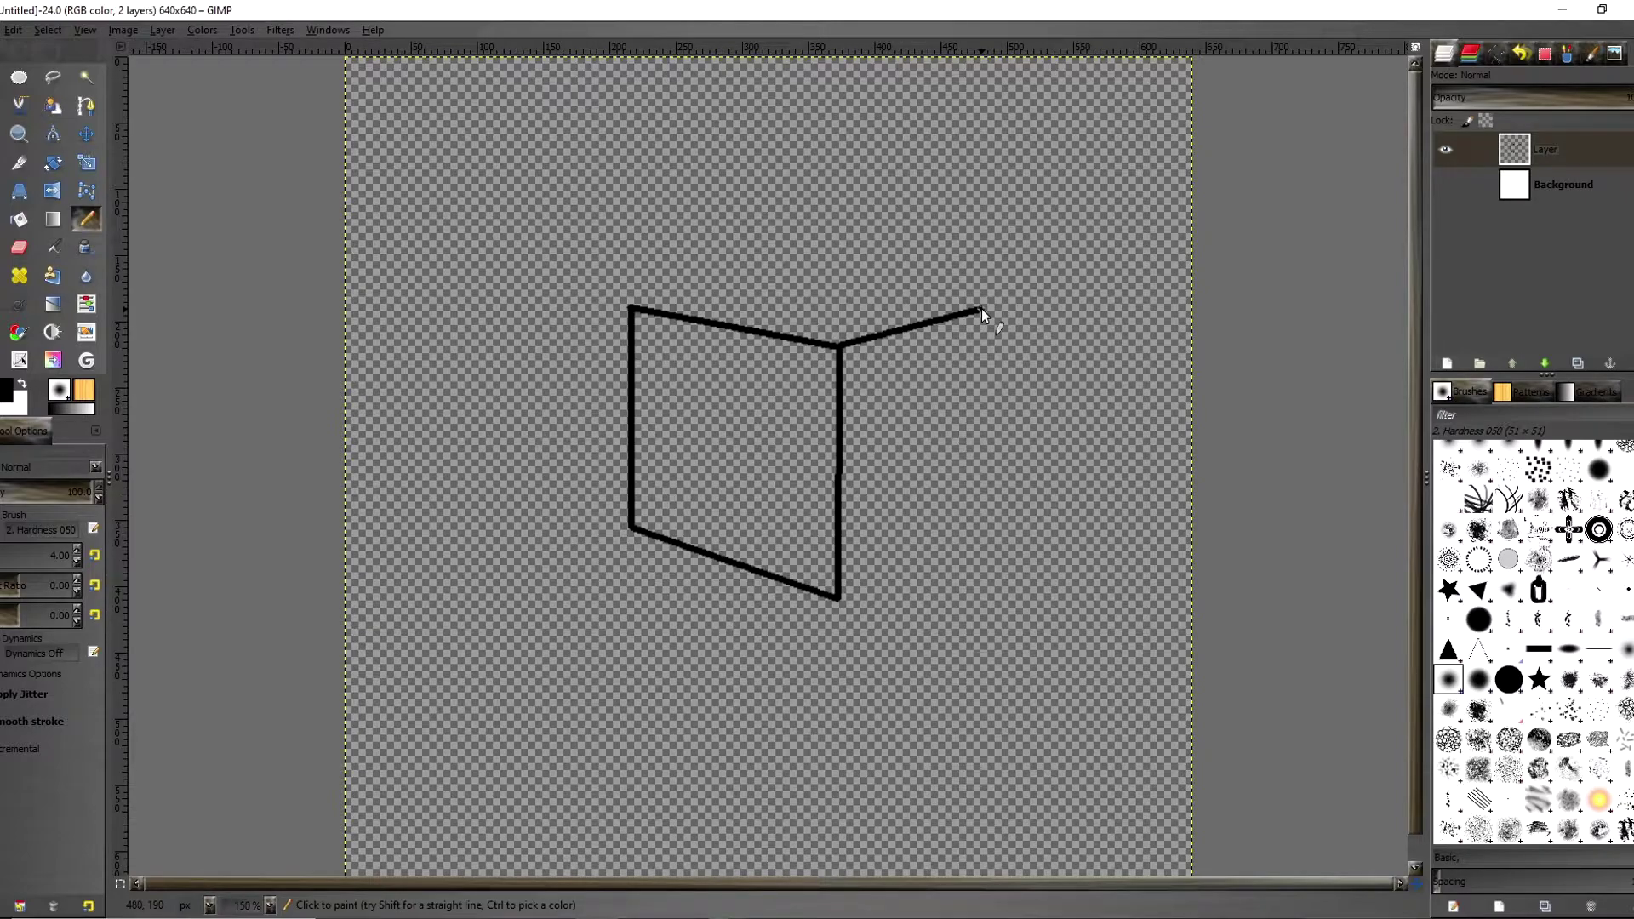
pyautogui.keyDown('shift'); pyautogui.click(809, 273); pyautogui.keyUp('shift')
pyautogui.keyDown('shift'); pyautogui.click(631, 304); pyautogui.keyUp('shift')
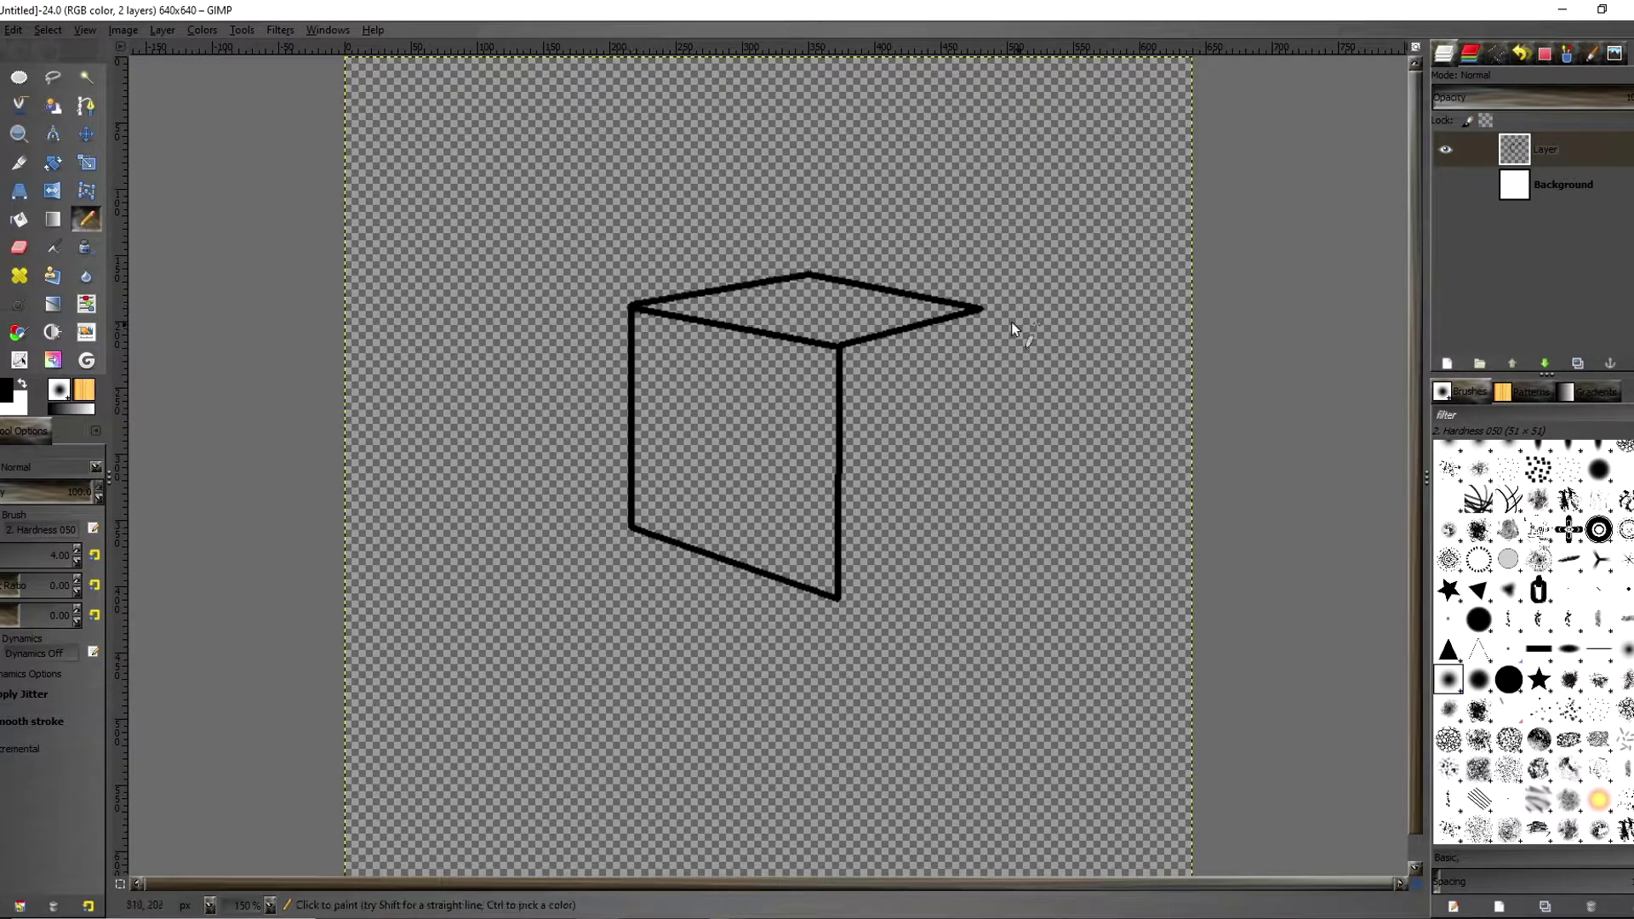
# - Close the box's right face with a vertical outer edge and a bottom edge back to the lower front corner
pyautogui.click(978, 310)
pyautogui.keyDown('shift'); pyautogui.click(982, 565); pyautogui.keyUp('shift')
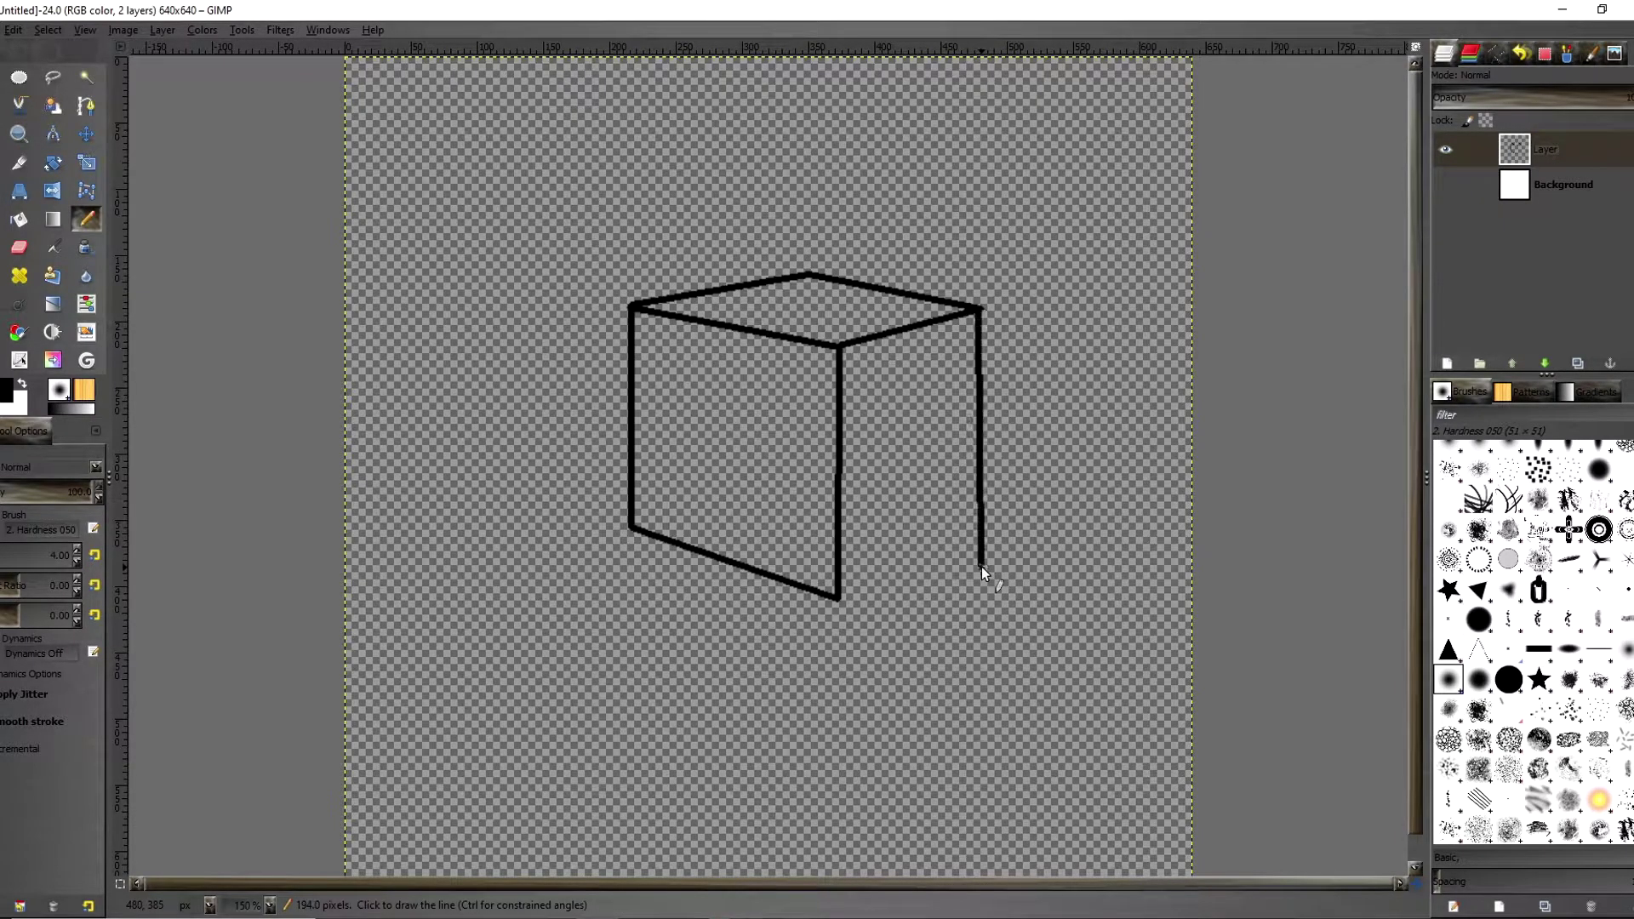
pyautogui.keyDown('shift'); pyautogui.click(839, 598); pyautogui.keyUp('shift')
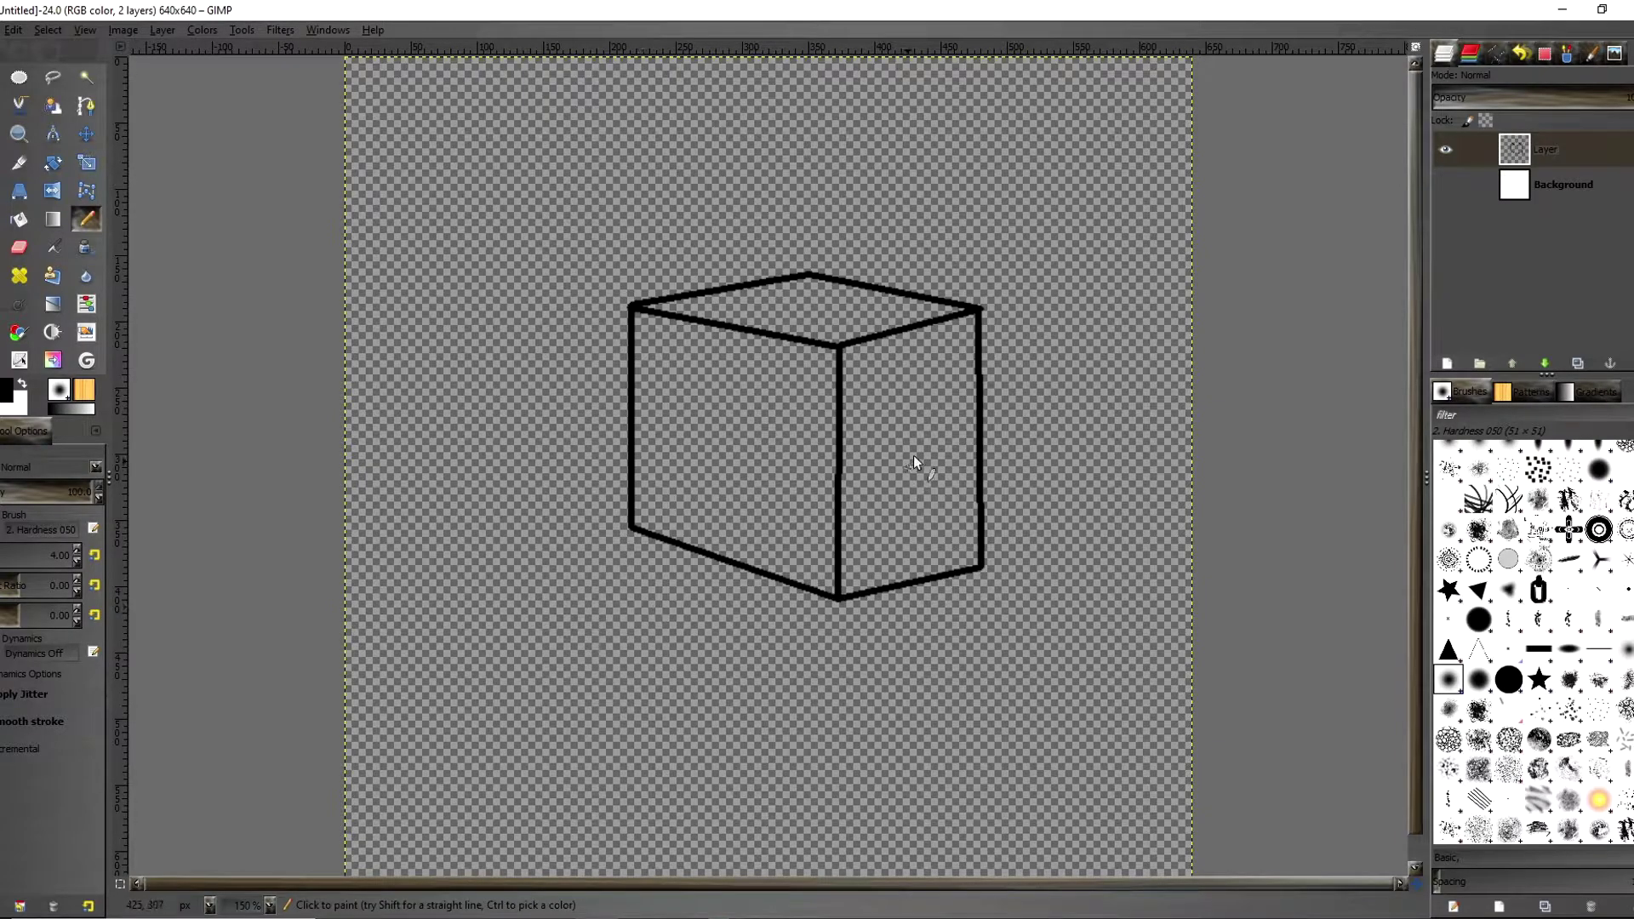
# - Draw two wavy, tapering tentacles hanging from the bottom edge of the box's left front face
pyautogui.scroll(4, 907, 461)
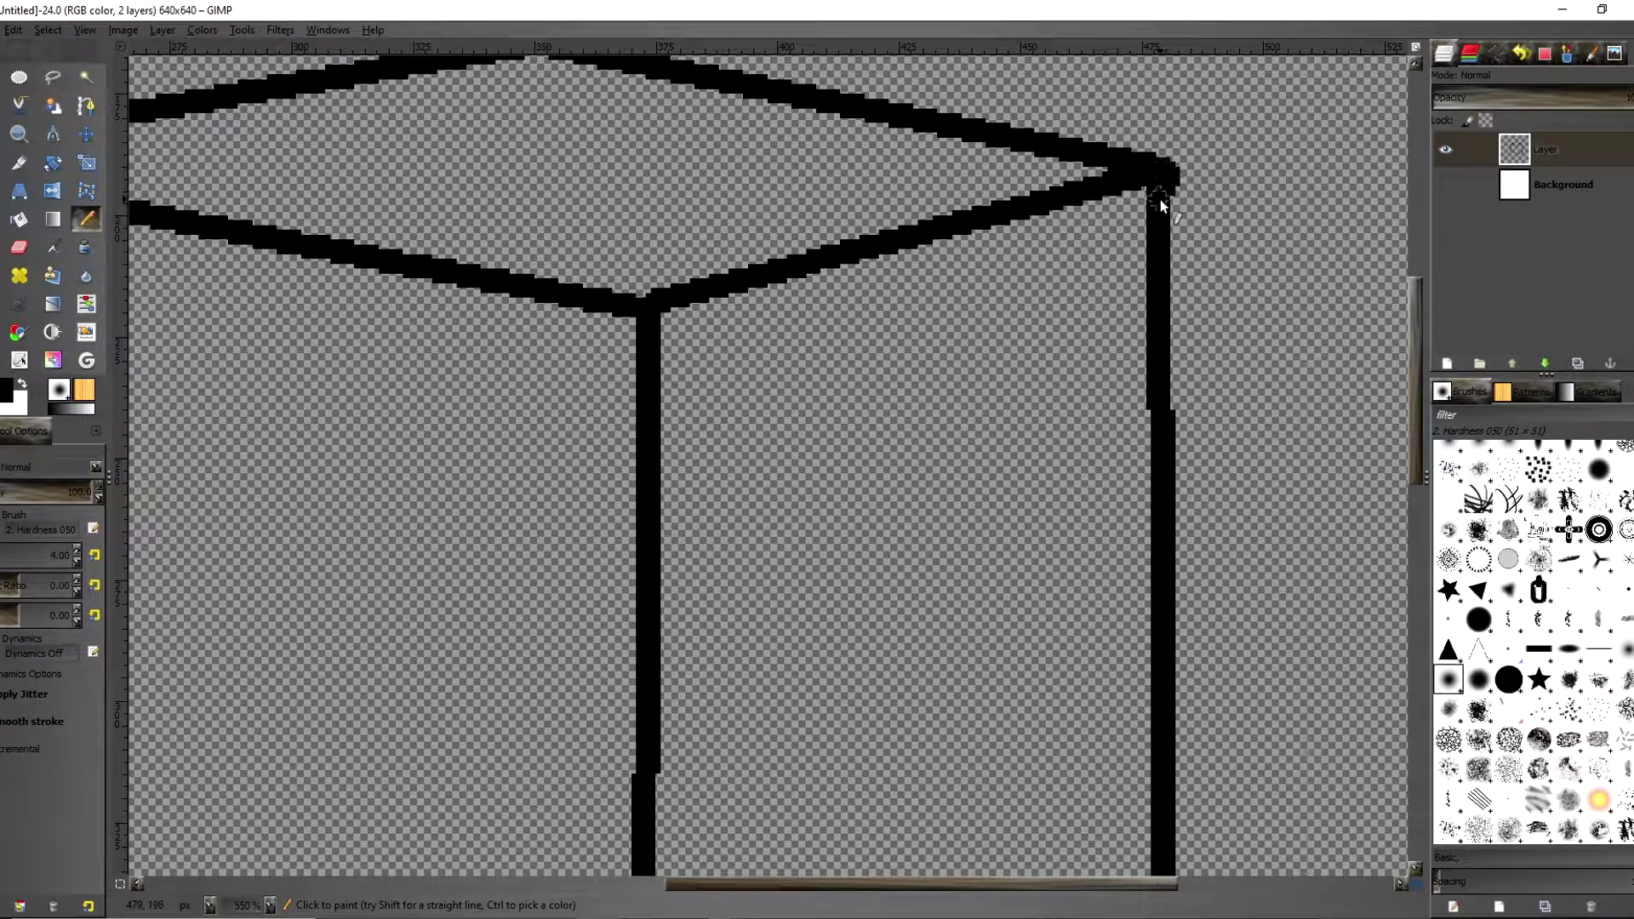
pyautogui.scroll(-3, 1053, 315)
pyautogui.scroll(-1, 793, 625)
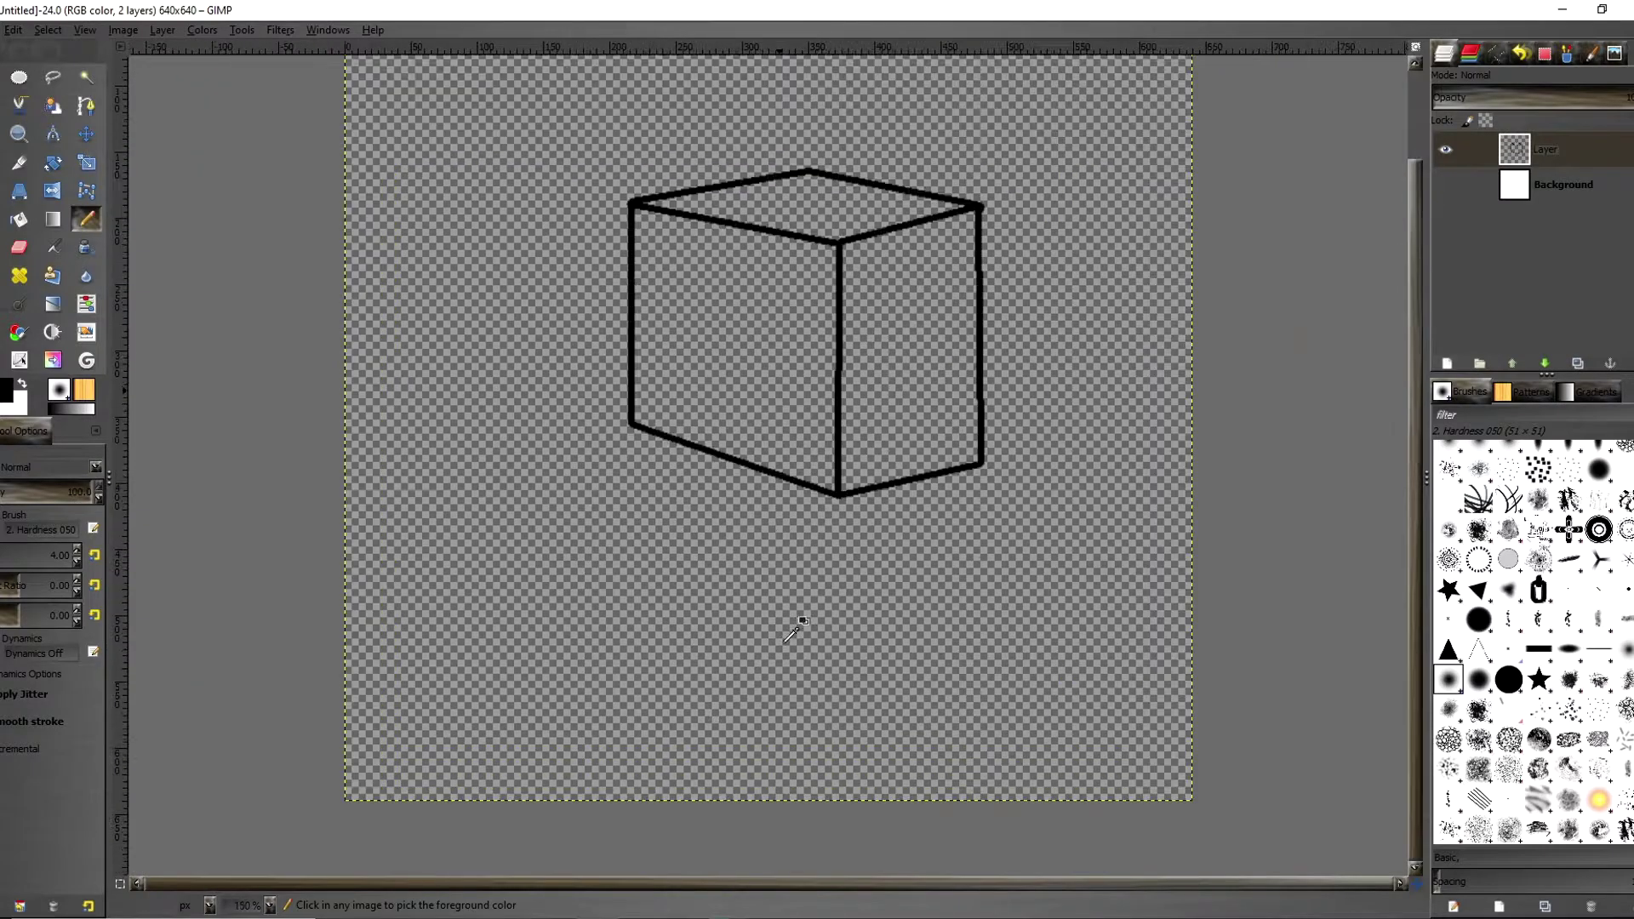
pyautogui.scroll(2, 752, 581)
pyautogui.scroll(-4, 714, 400)
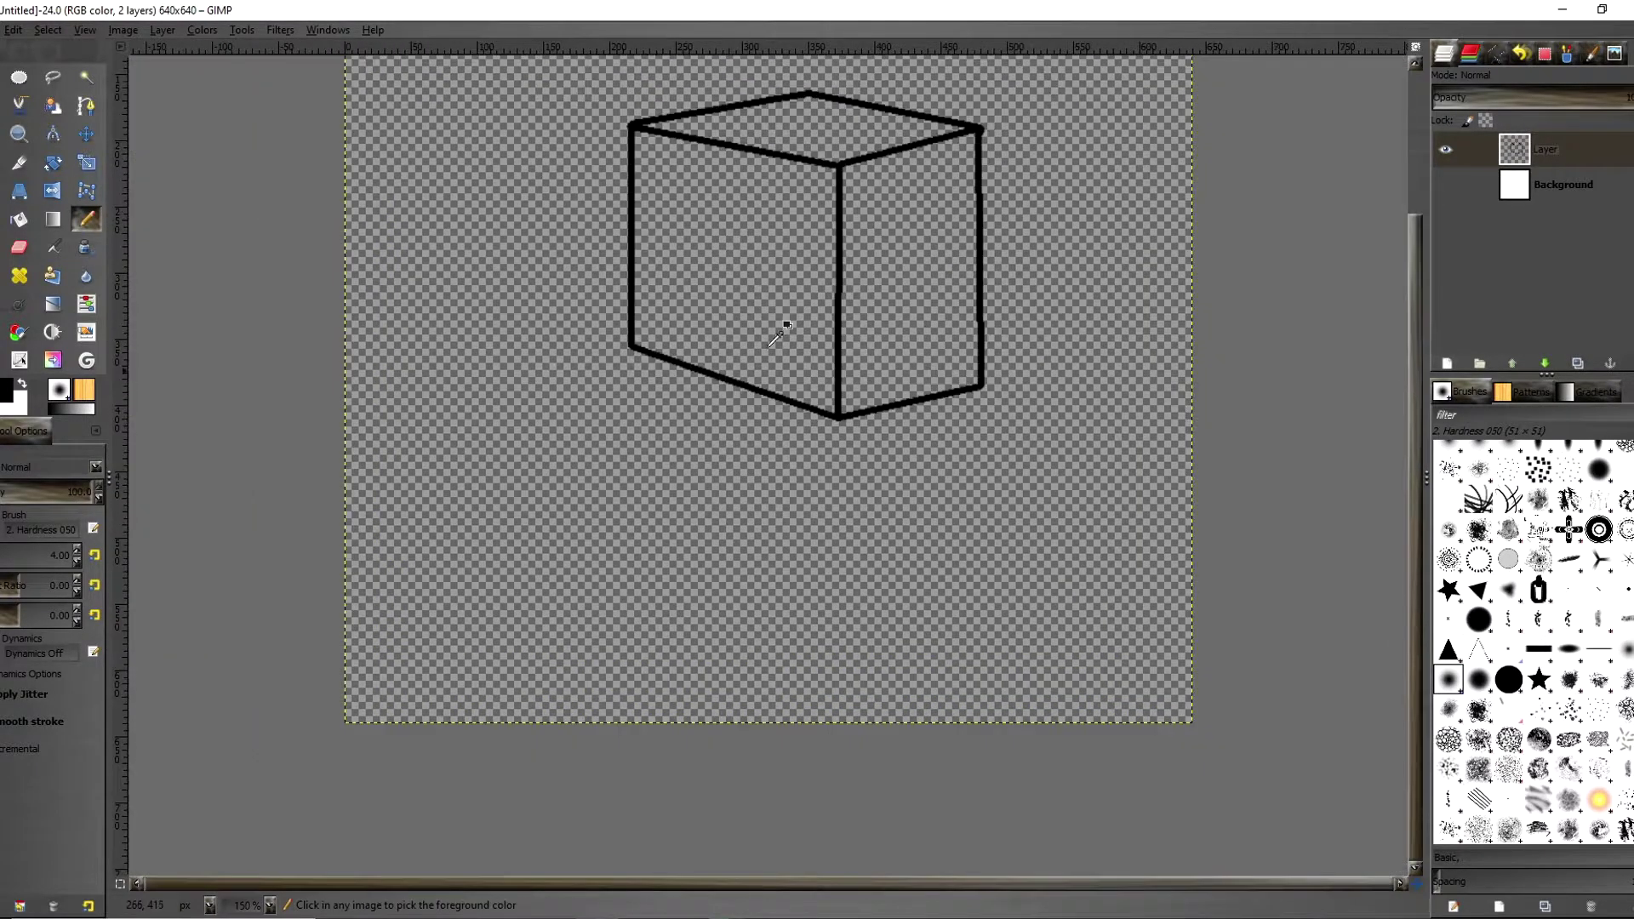
pyautogui.scroll(3, 737, 458)
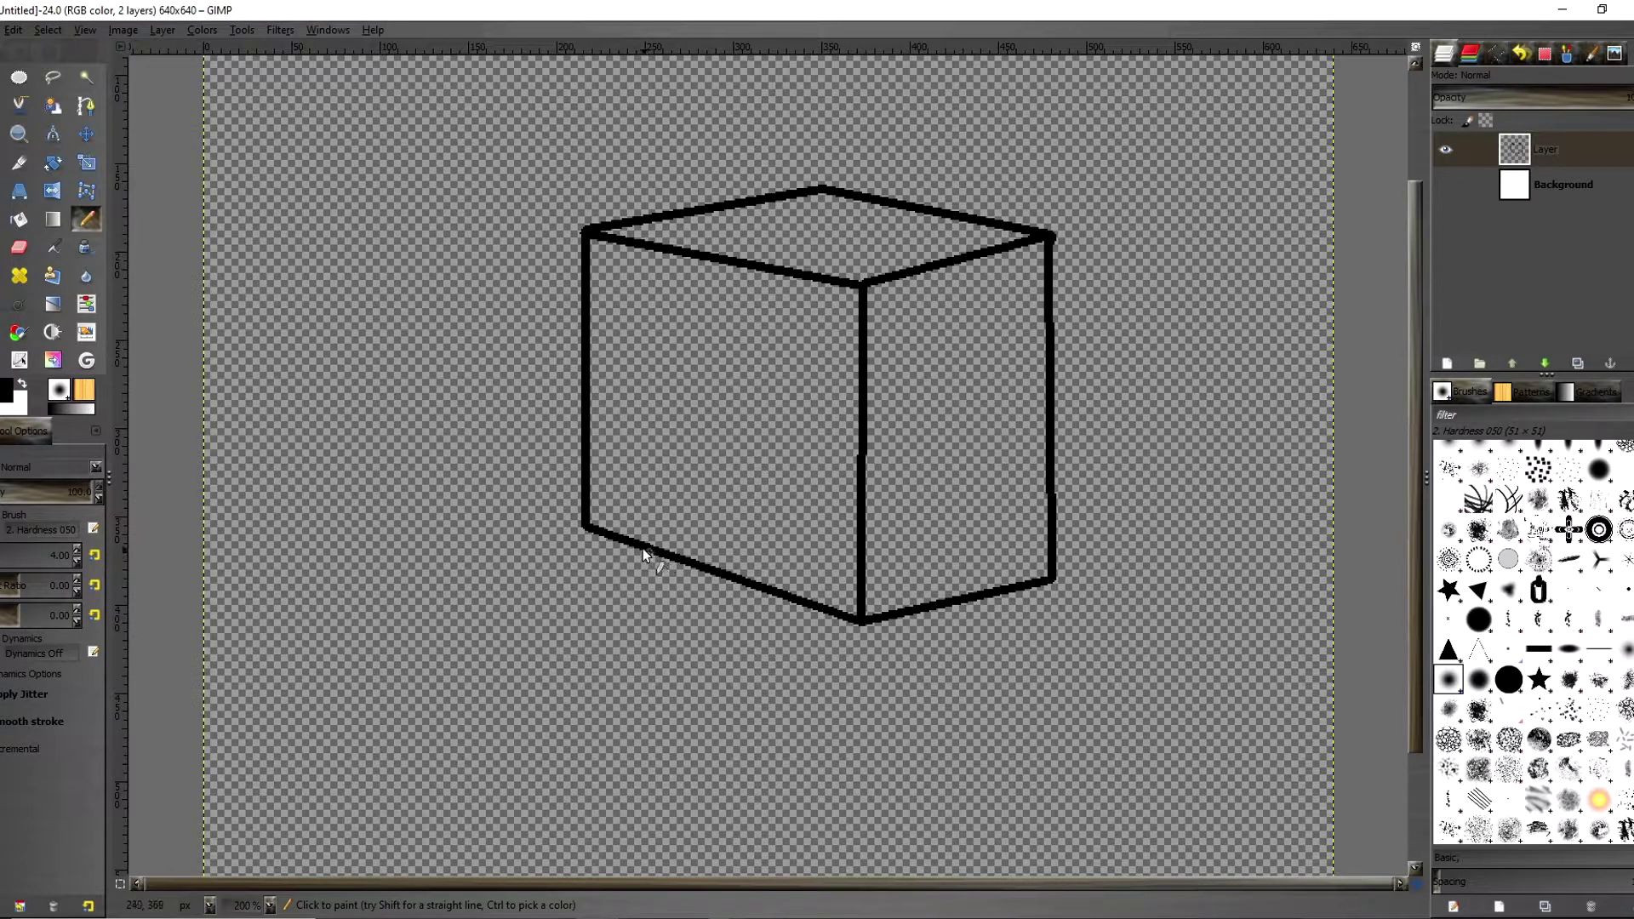
pyautogui.moveTo(599, 534)
pyautogui.mouseDown()
pyautogui.moveTo(529, 586)
pyautogui.moveTo(436, 730)
pyautogui.mouseUp()
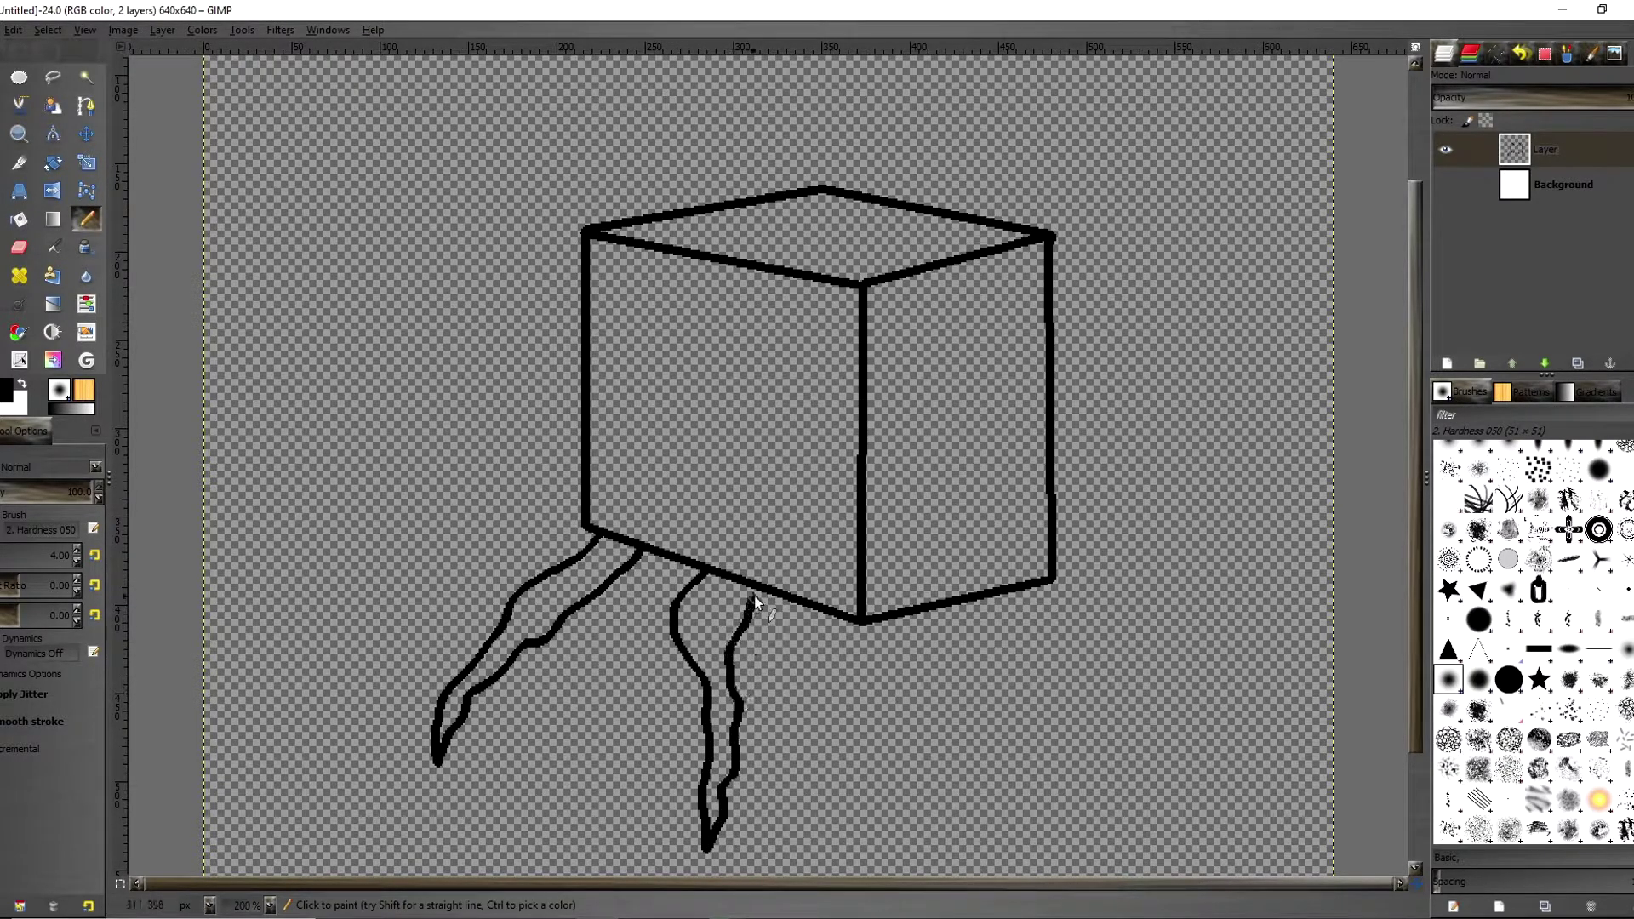
# - Add three more tapering tentacles: under the front corner, under the right face, and beside the second tentacle
pyautogui.scroll(-2, 758, 597)
pyautogui.scroll(1, 832, 509)
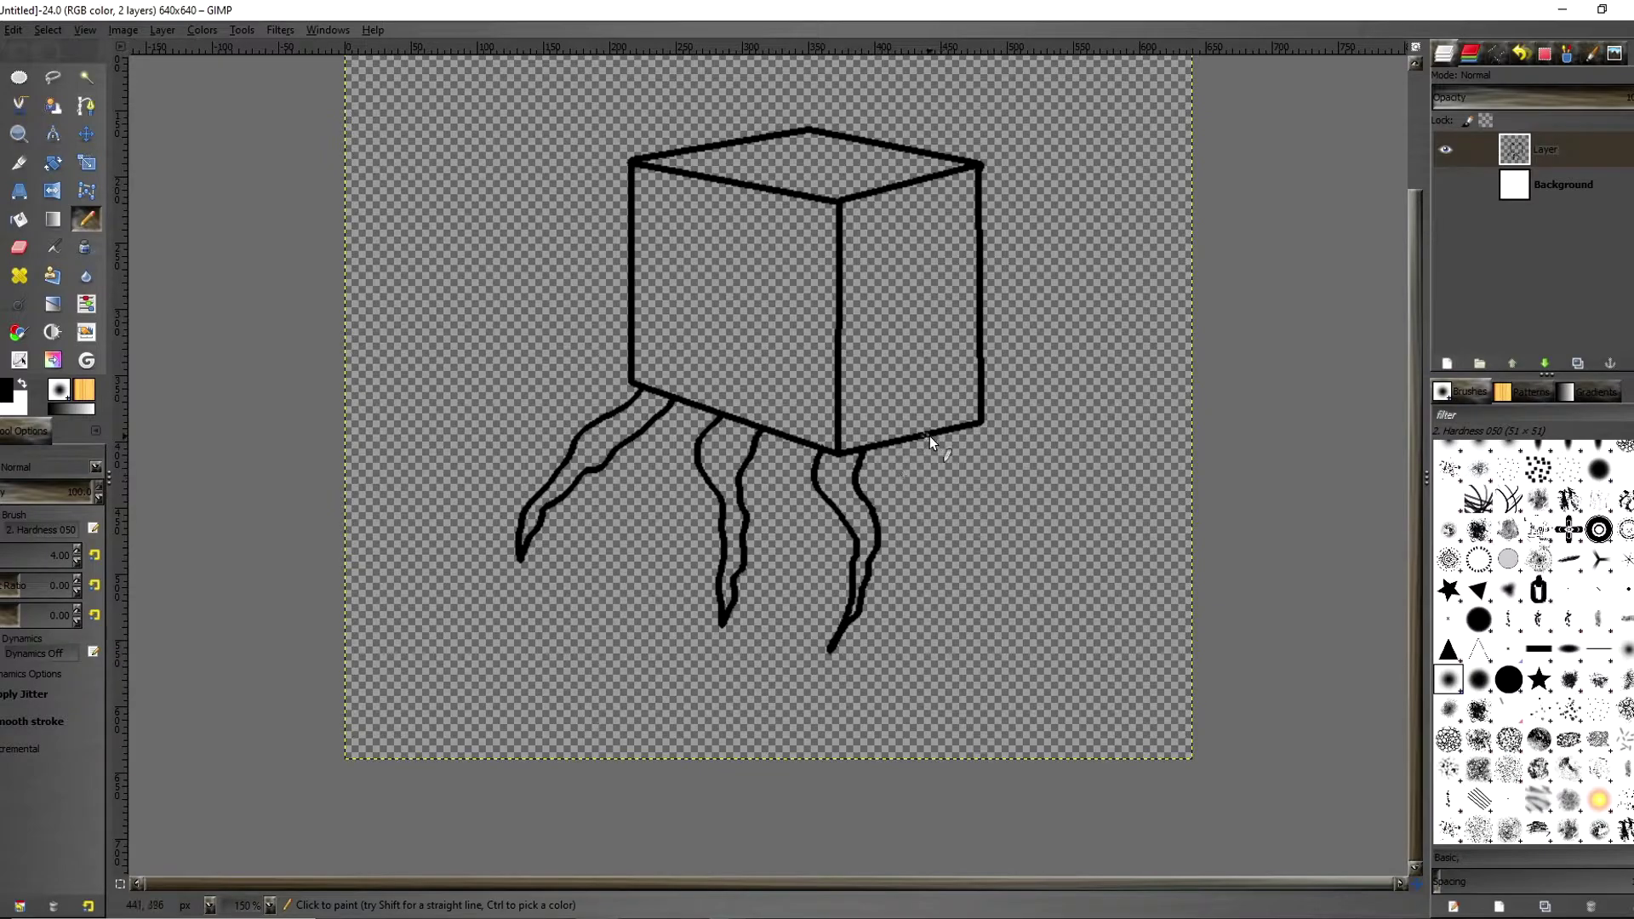
pyautogui.moveTo(970, 626); pyautogui.dragTo(909, 439)
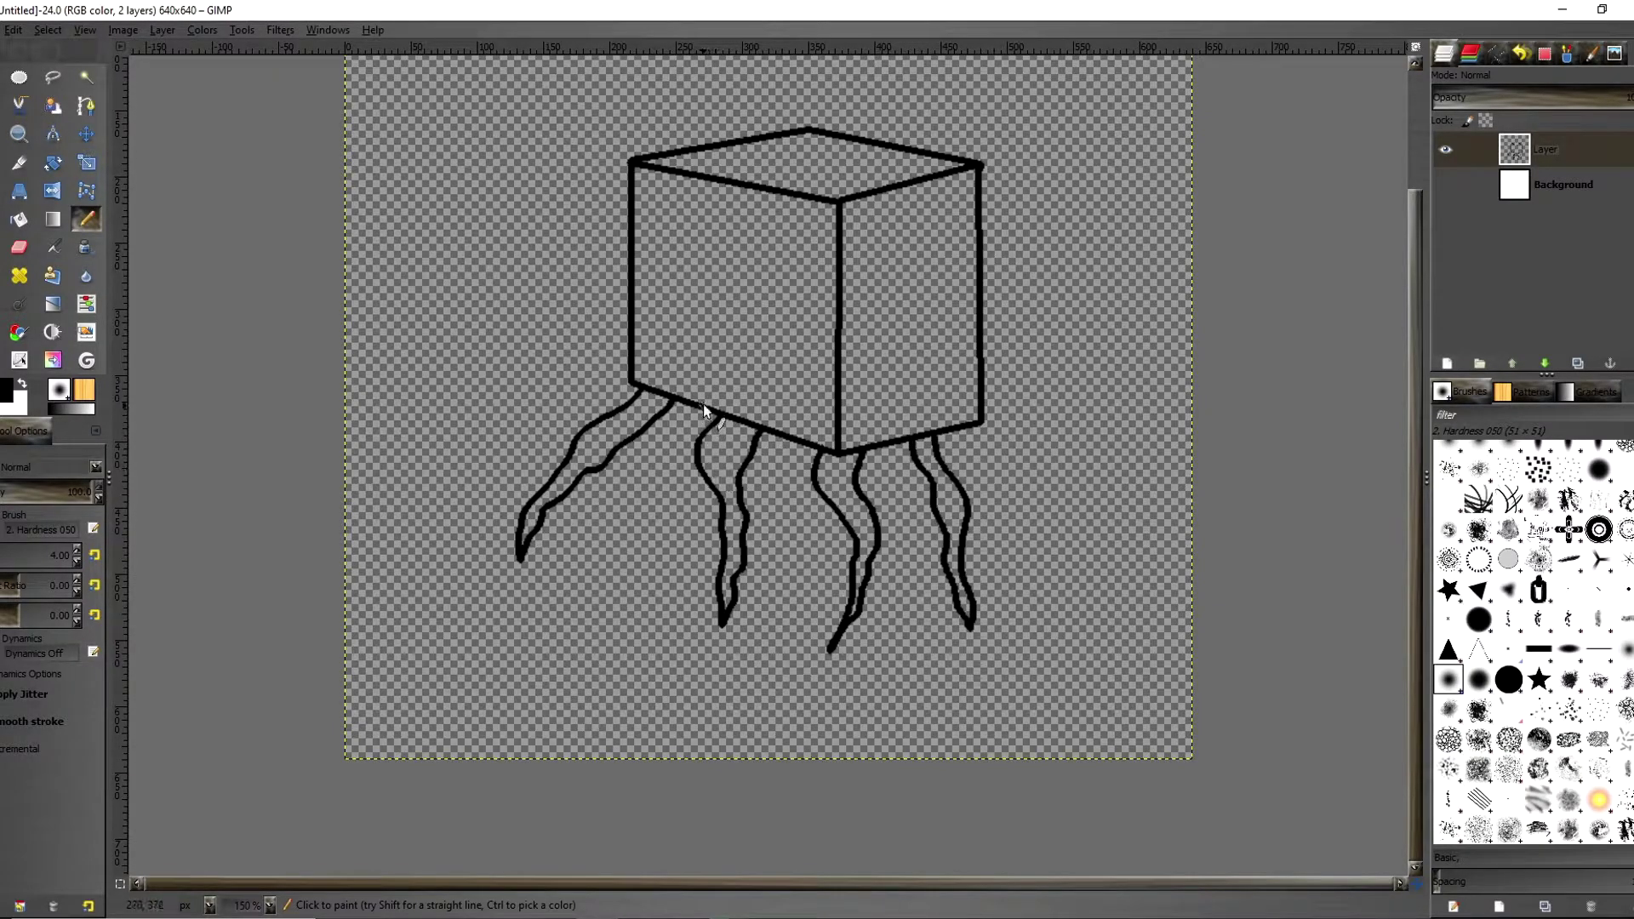
pyautogui.scroll(1, 701, 432)
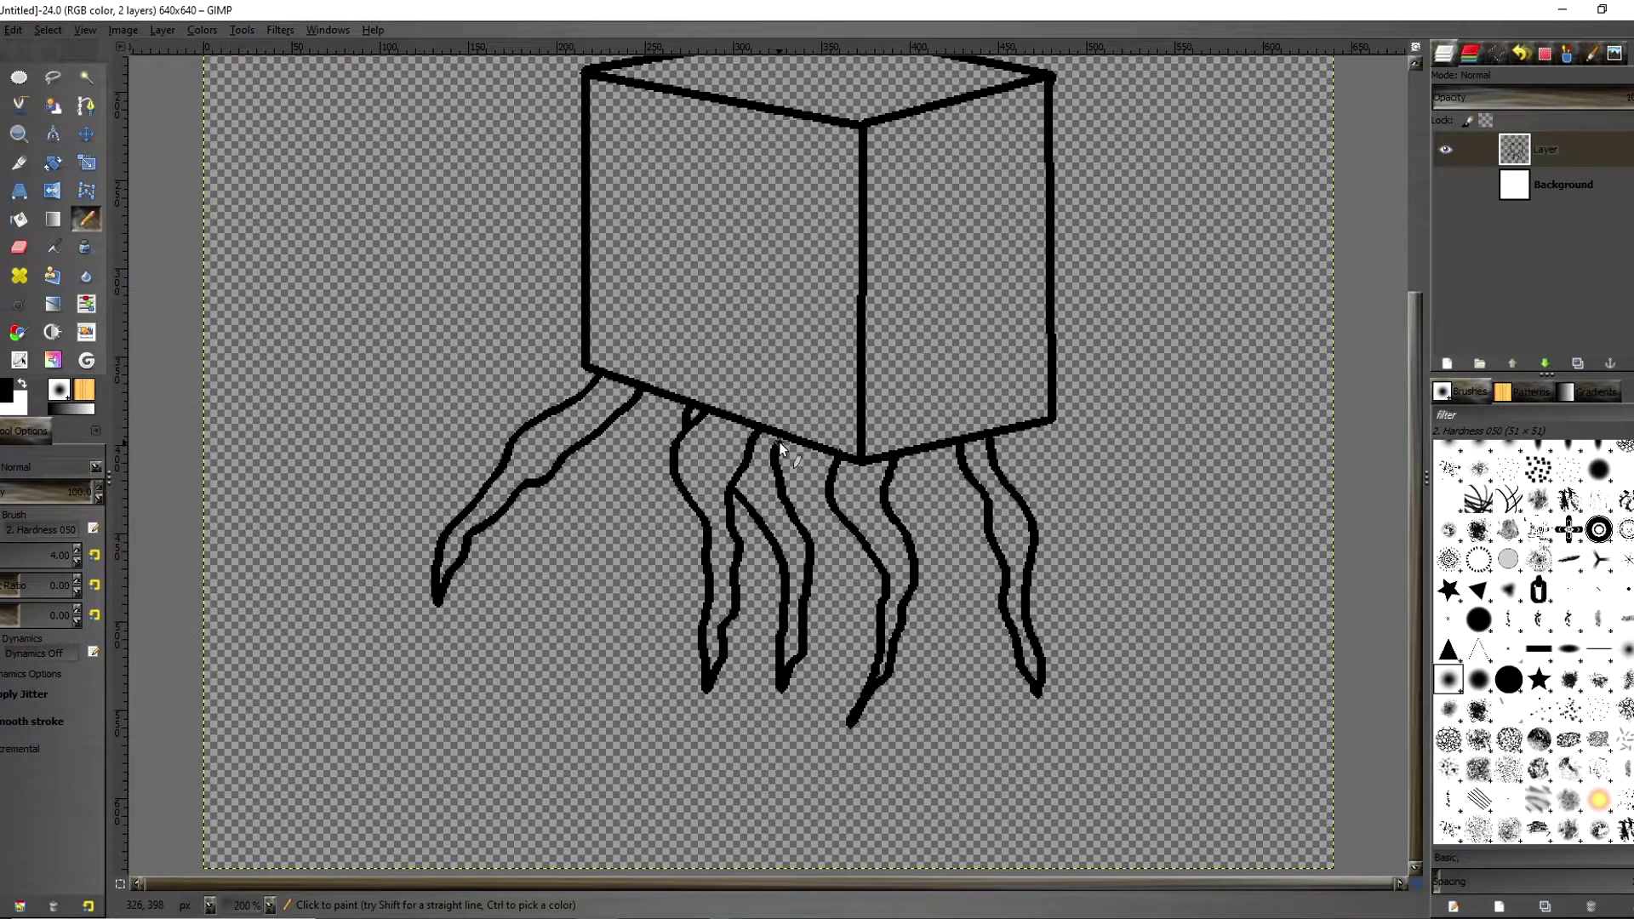
pyautogui.scroll(-2, 502, 398)
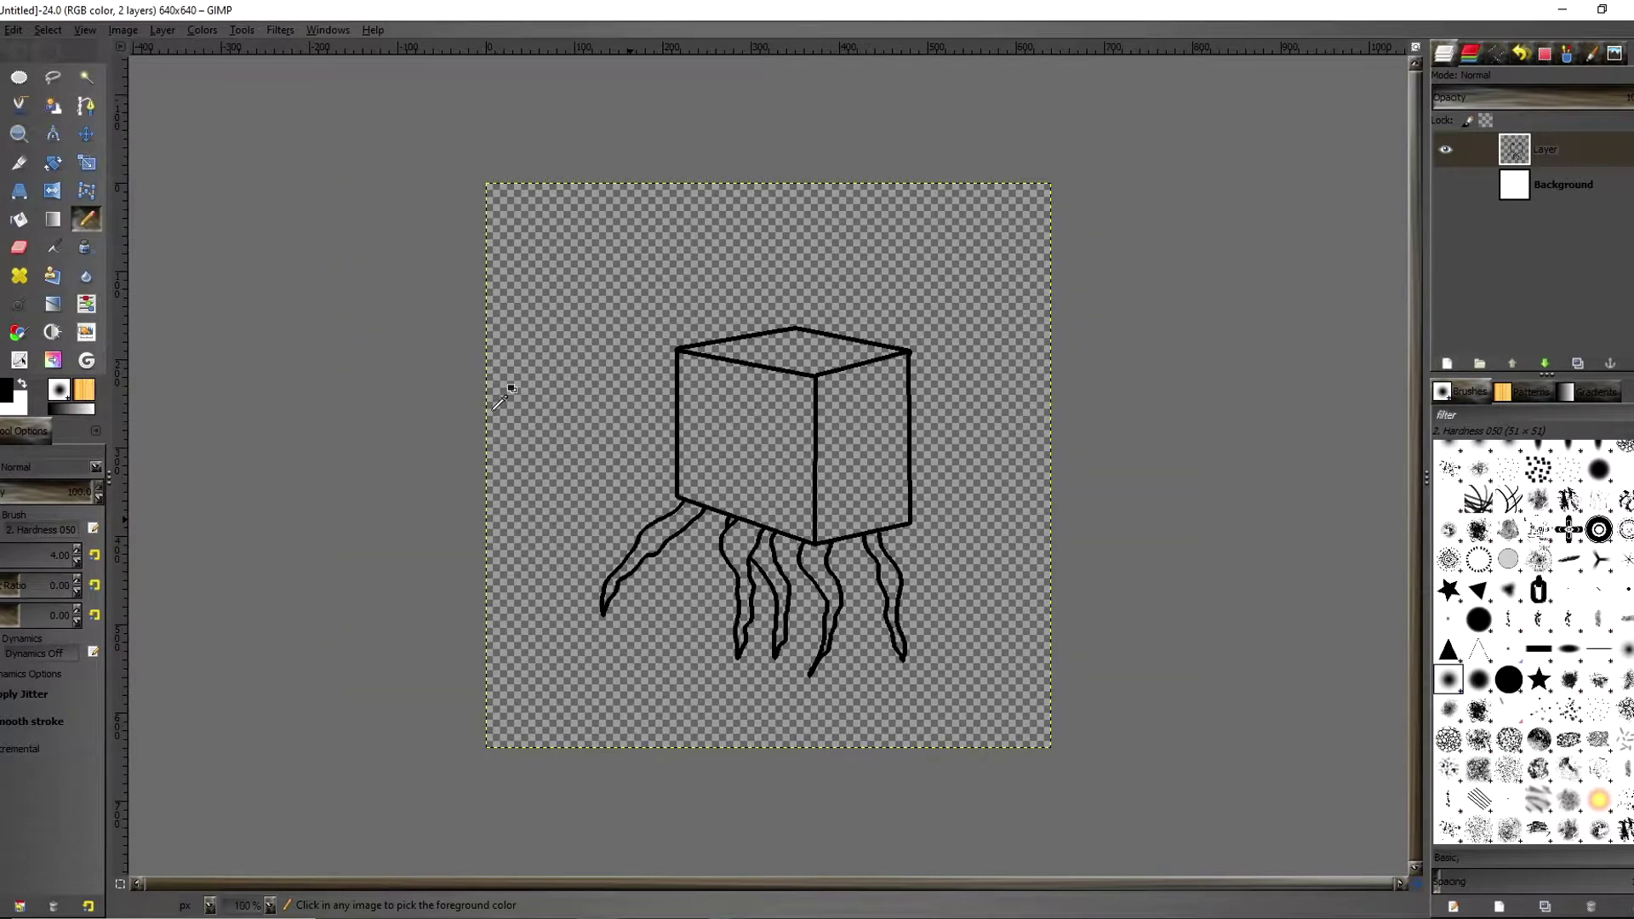
# - Draw a round eye with a dot pupil on each of the box's two side faces
pyautogui.scroll(2, 502, 399)
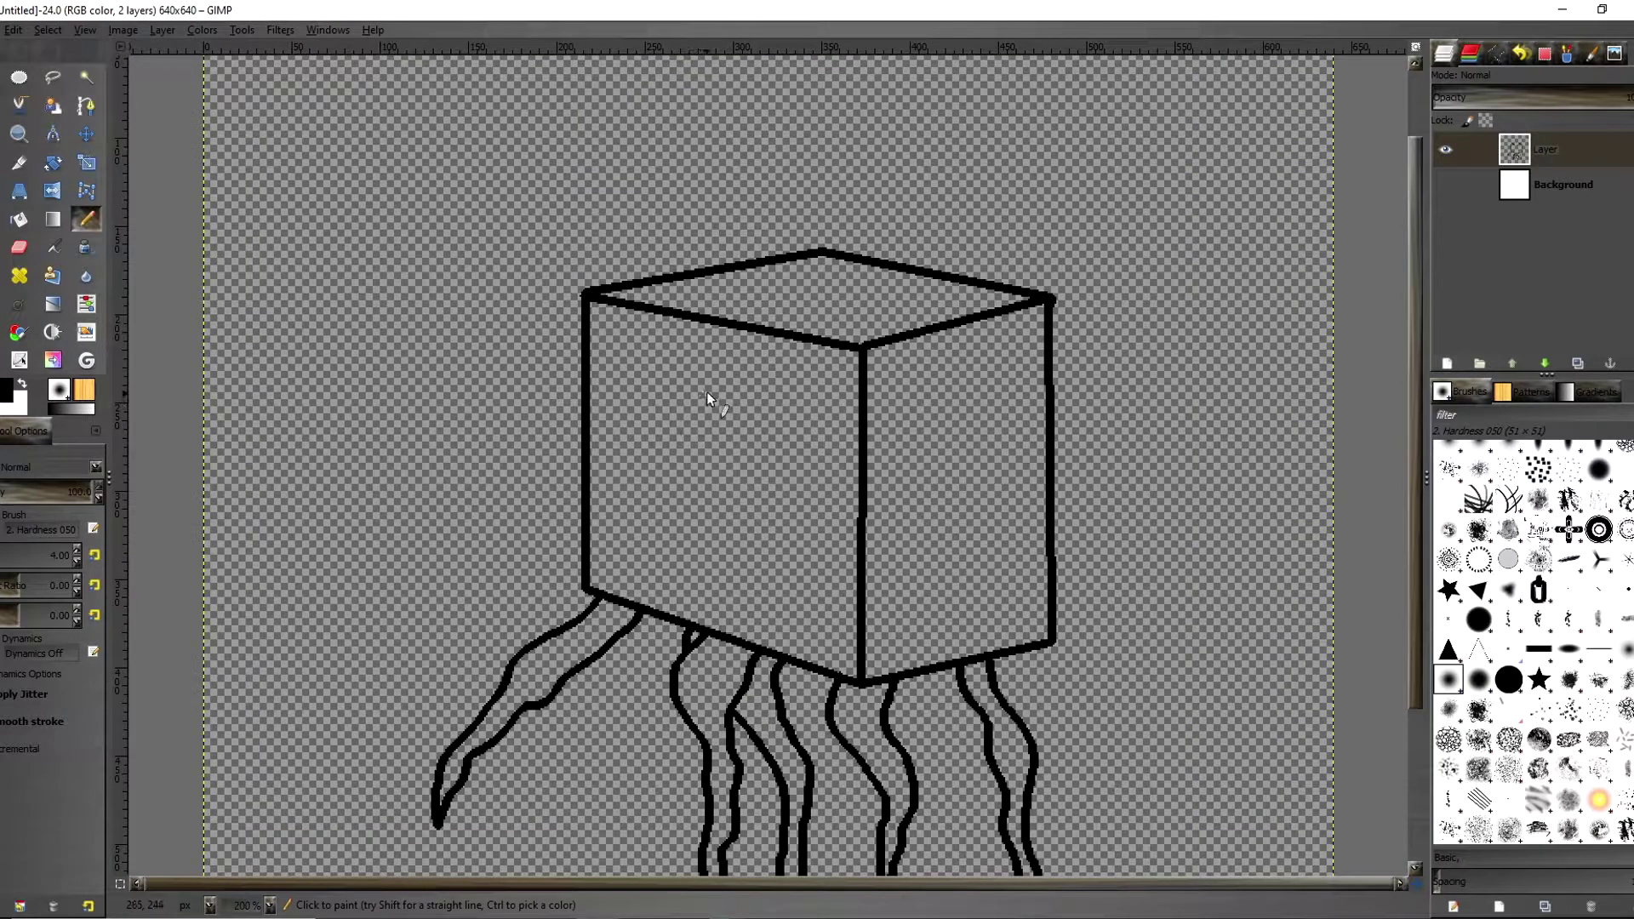
pyautogui.moveTo(689, 451)
pyautogui.mouseDown()
pyautogui.moveTo(721, 457)
pyautogui.moveTo(738, 432)
pyautogui.moveTo(711, 385)
pyautogui.mouseUp()
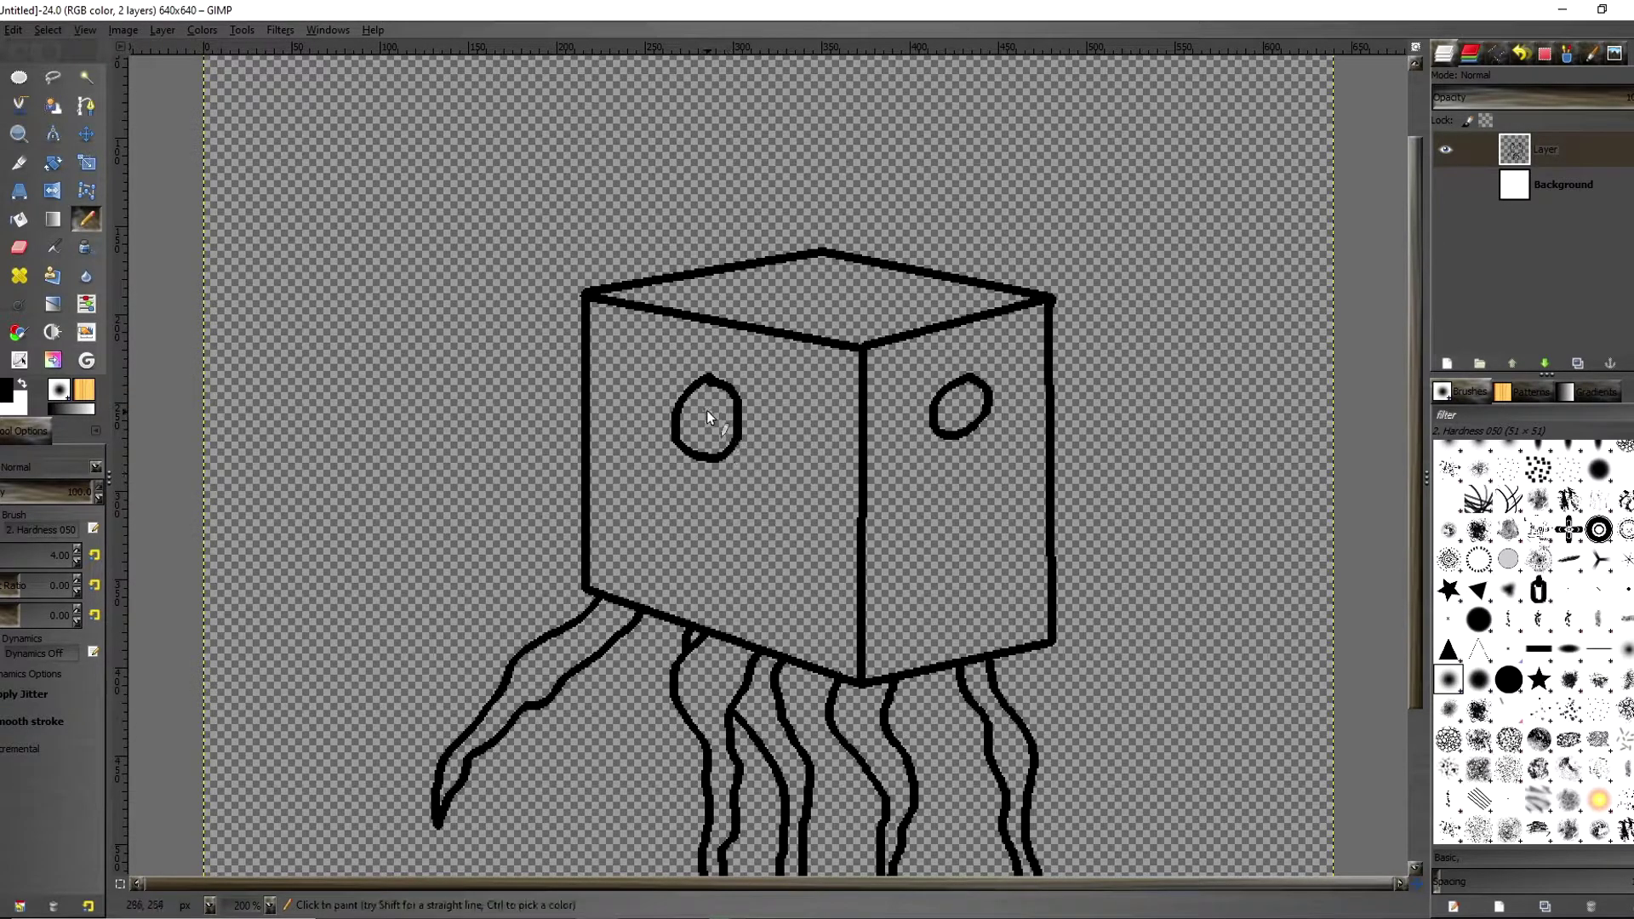
pyautogui.click(706, 414)
pyautogui.click(959, 406)
# - Draw an uneven wavy line above the bottom edge of both side faces, and add three short dashes above it on each face
pyautogui.moveTo(594, 588); pyautogui.dragTo(610, 581)
pyautogui.moveTo(810, 620); pyautogui.dragTo(865, 675)
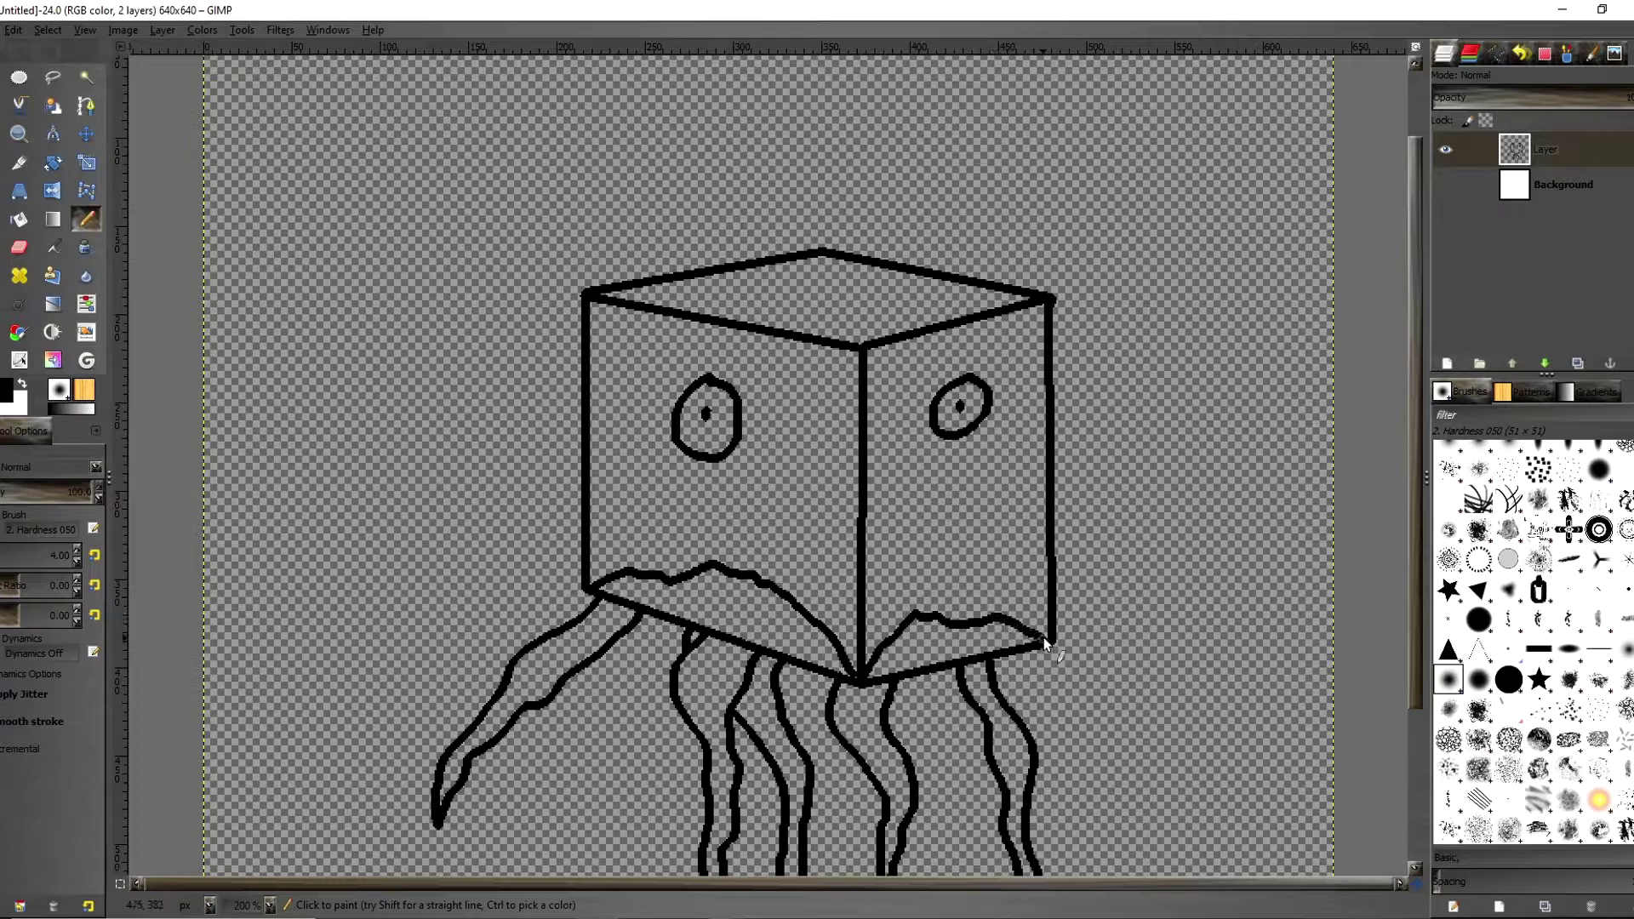
pyautogui.moveTo(651, 505); pyautogui.dragTo(645, 534)
pyautogui.press('ctrl')
pyautogui.scroll(-1, 763, 298)
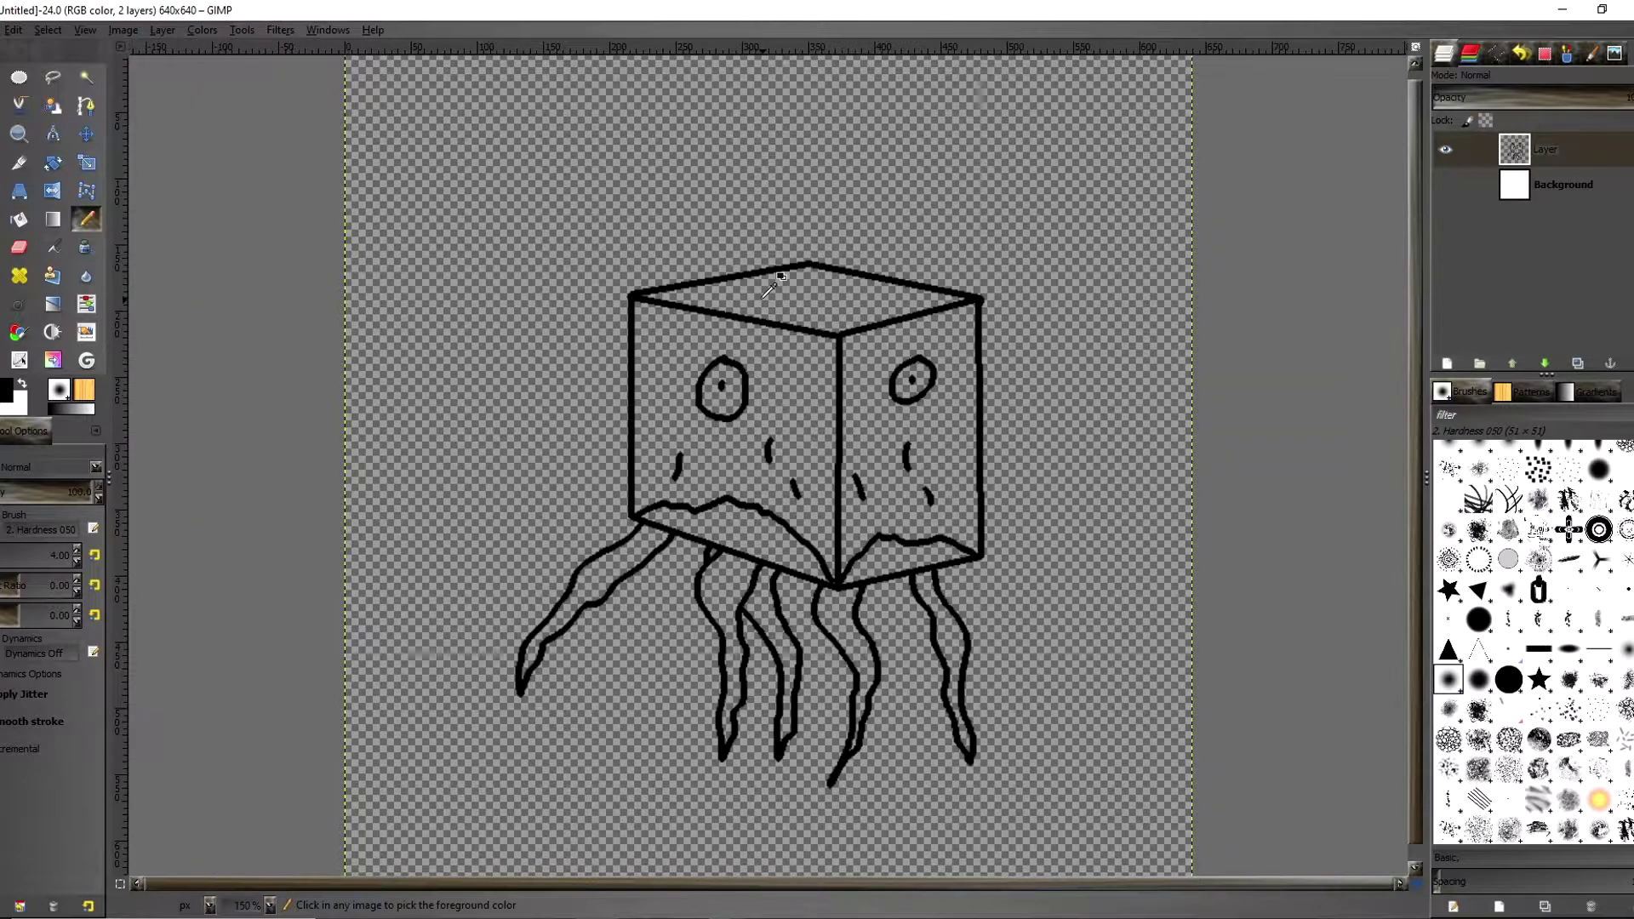
# - Outline an irregular closed patch on the box's top face
pyautogui.scroll(1, 774, 298)
pyautogui.moveTo(793, 279); pyautogui.dragTo(762, 305)
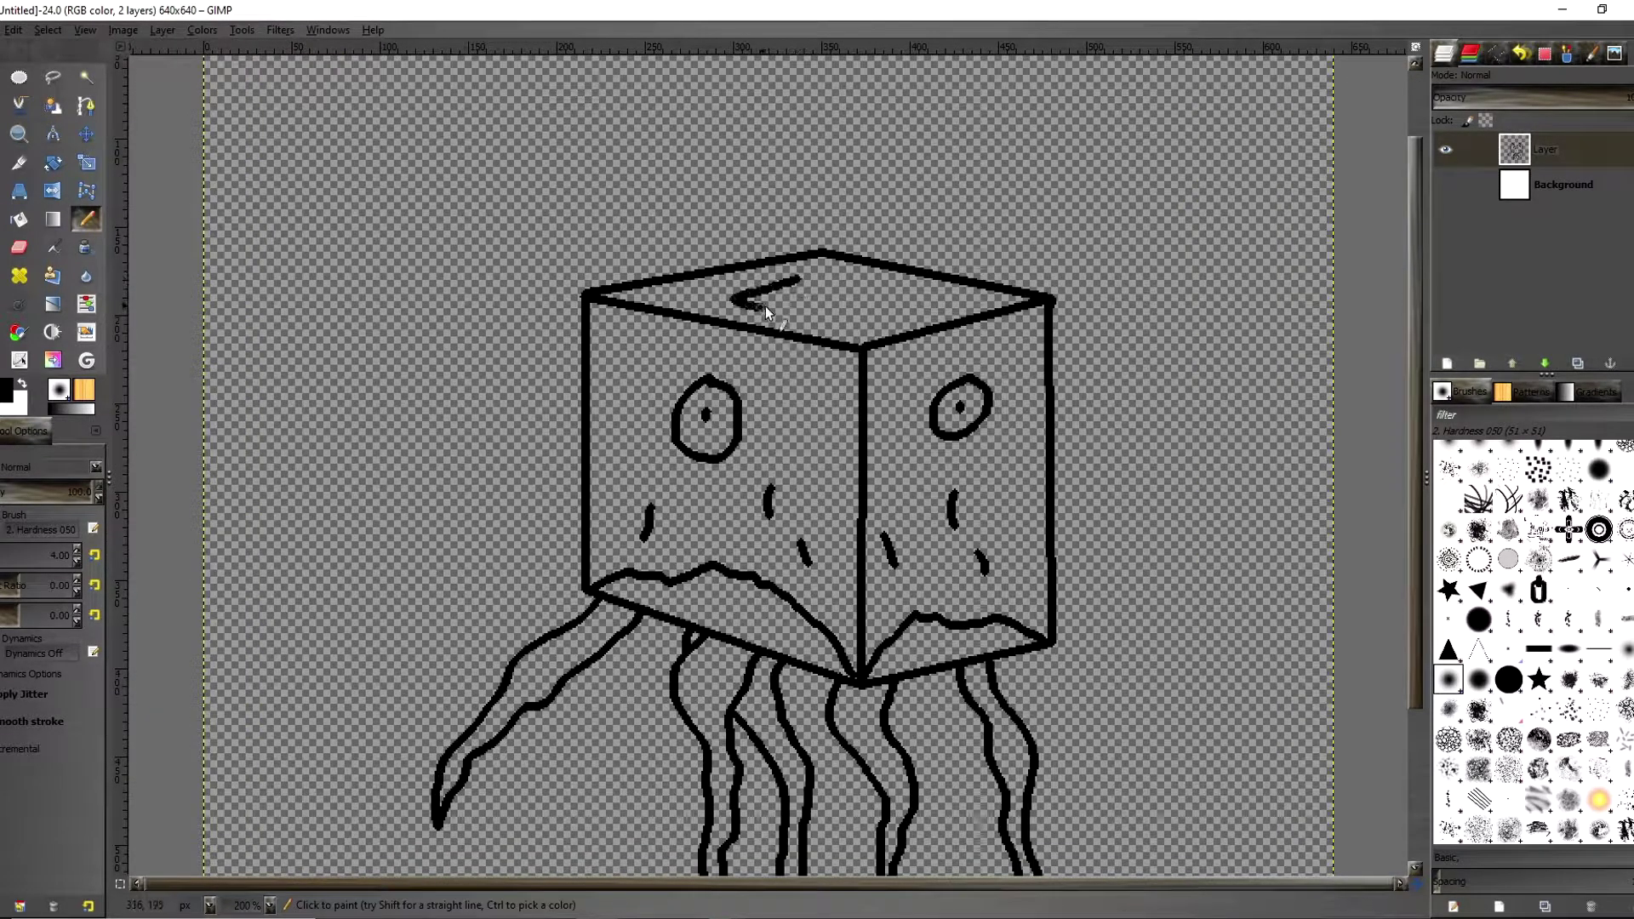
pyautogui.moveTo(909, 294)
pyautogui.mouseDown()
pyautogui.moveTo(861, 273)
pyautogui.moveTo(798, 278)
pyautogui.mouseUp()
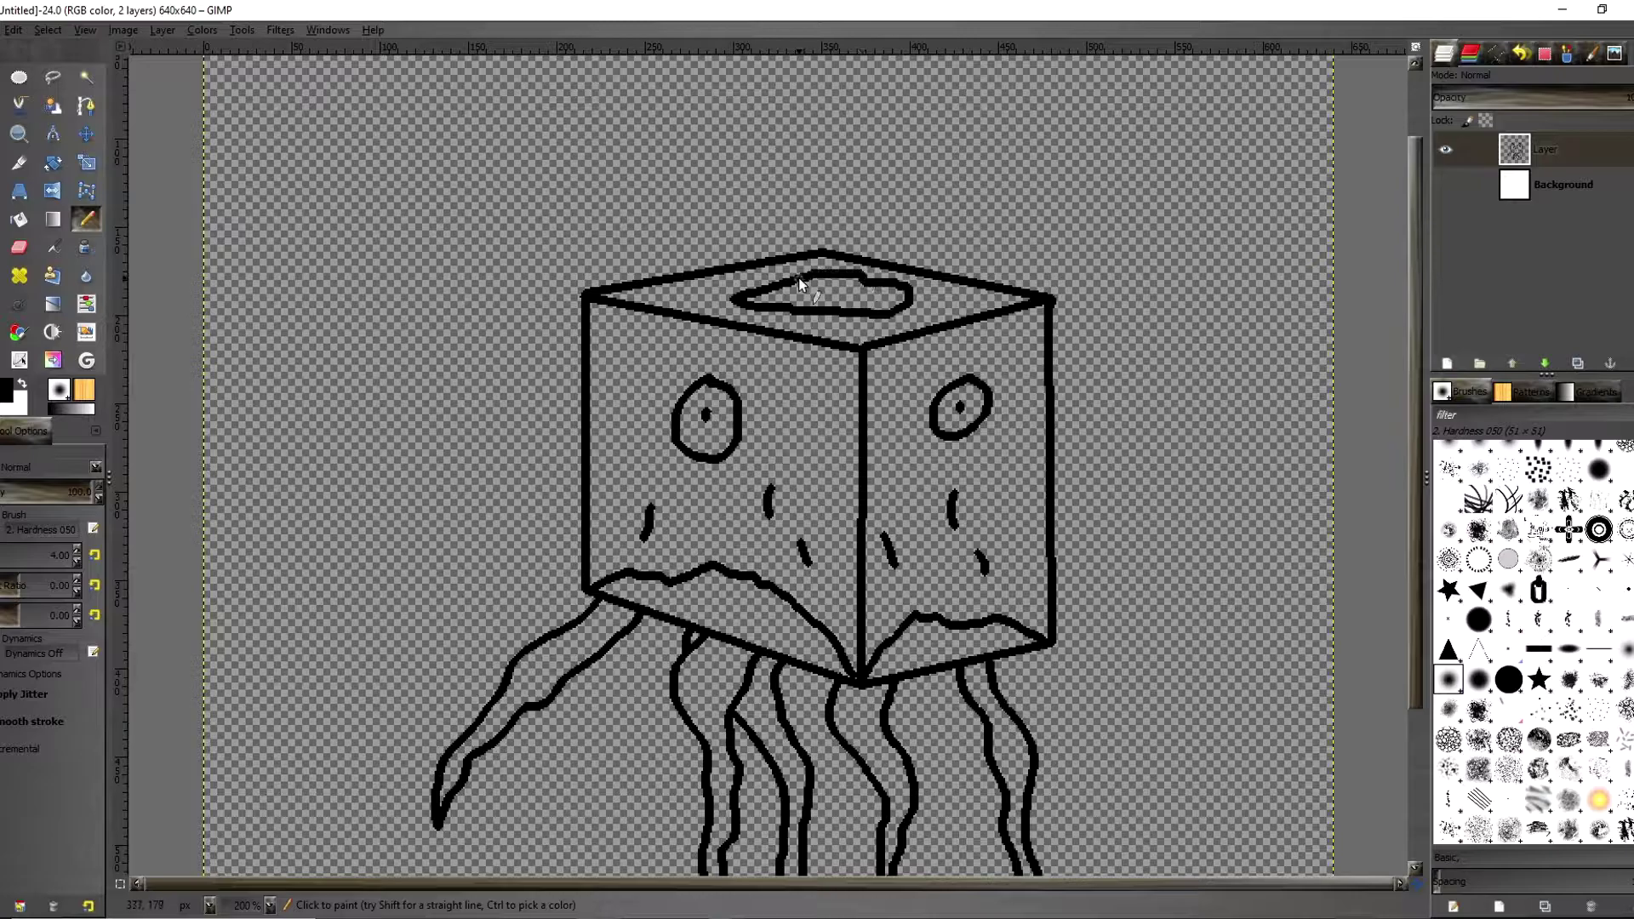
pyautogui.press('ctrl')
pyautogui.scroll(-1, 673, 419)
pyautogui.scroll(-1, 672, 418)
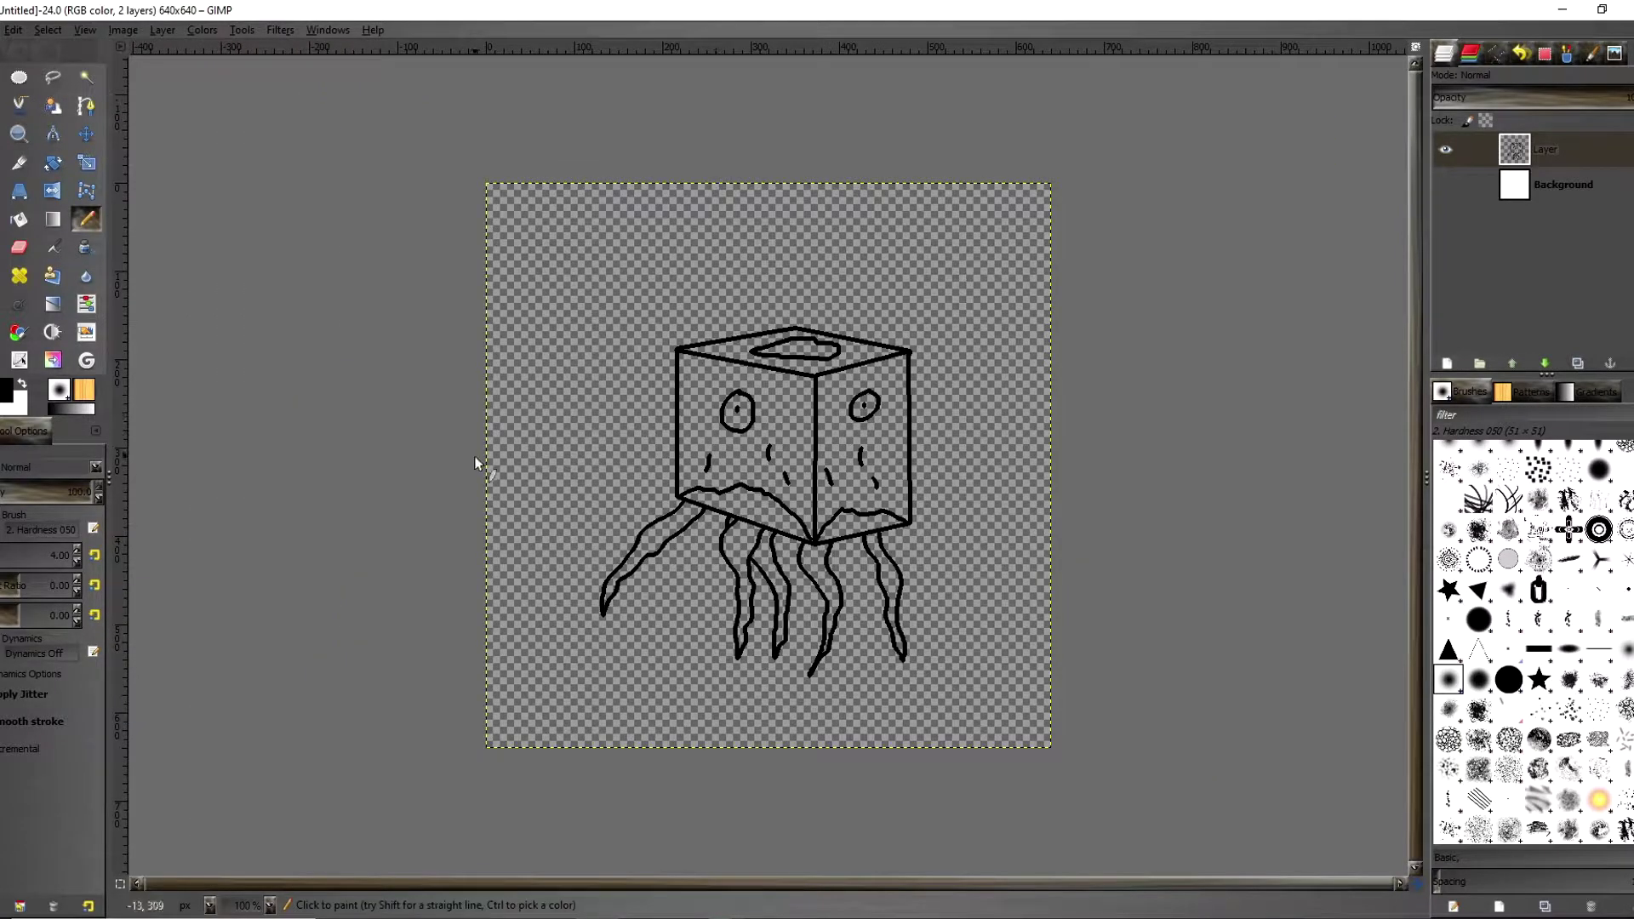
# - Draw a round bubble with a curved highlight above the box, and a second bubble cut off by the canvas's upper edge
pyautogui.scroll(1, 540, 430)
pyautogui.scroll(-1, 561, 340)
pyautogui.scroll(1, 570, 321)
pyautogui.moveTo(683, 278)
pyautogui.mouseDown()
pyautogui.moveTo(709, 228)
pyautogui.moveTo(676, 192)
pyautogui.mouseUp()
pyautogui.moveTo(795, 149); pyautogui.dragTo(820, 117)
pyautogui.scroll(2, 710, 202)
pyautogui.moveTo(605, 272)
pyautogui.mouseDown()
pyautogui.moveTo(642, 276)
pyautogui.moveTo(614, 203)
pyautogui.mouseUp()
pyautogui.scroll(-3, 587, 392)
pyautogui.scroll(1, 586, 393)
pyautogui.scroll(-1, 581, 400)
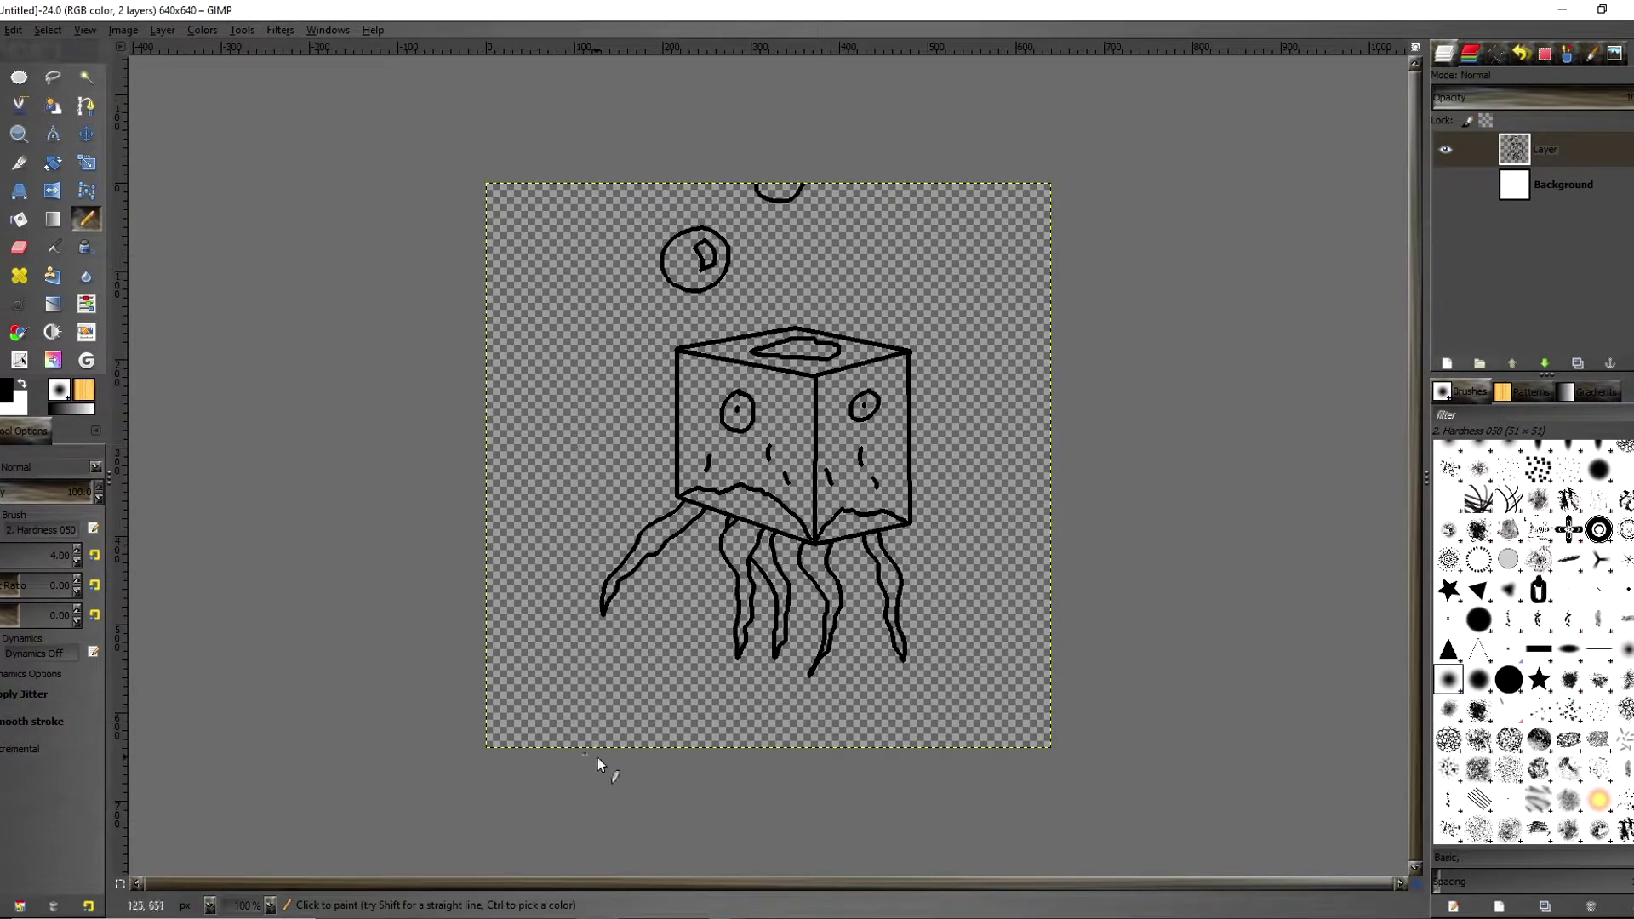
# - Draw tall branching seaweed rising from the canvas's bottom edge to the left of the creature
pyautogui.moveTo(571, 640); pyautogui.dragTo(557, 444)
pyautogui.moveTo(521, 536)
pyautogui.mouseDown()
pyautogui.moveTo(522, 667)
pyautogui.moveTo(550, 755)
pyautogui.moveTo(535, 511)
pyautogui.moveTo(554, 529)
pyautogui.mouseUp()
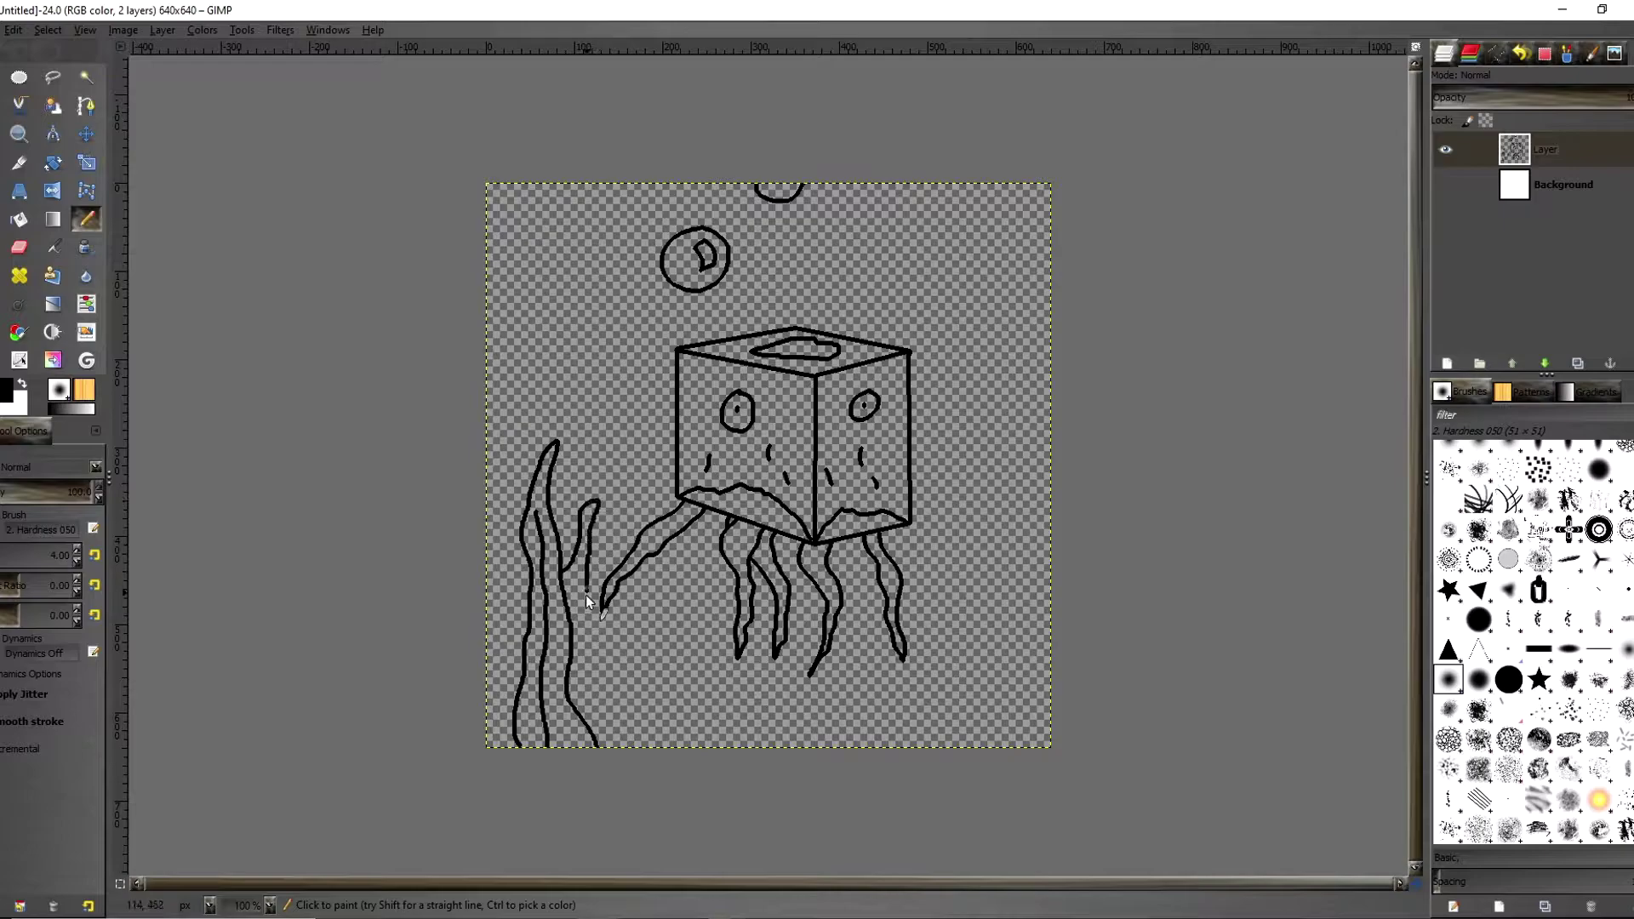
pyautogui.moveTo(615, 749)
pyautogui.mouseDown()
pyautogui.moveTo(605, 681)
pyautogui.moveTo(588, 694)
pyautogui.moveTo(578, 662)
pyautogui.mouseUp()
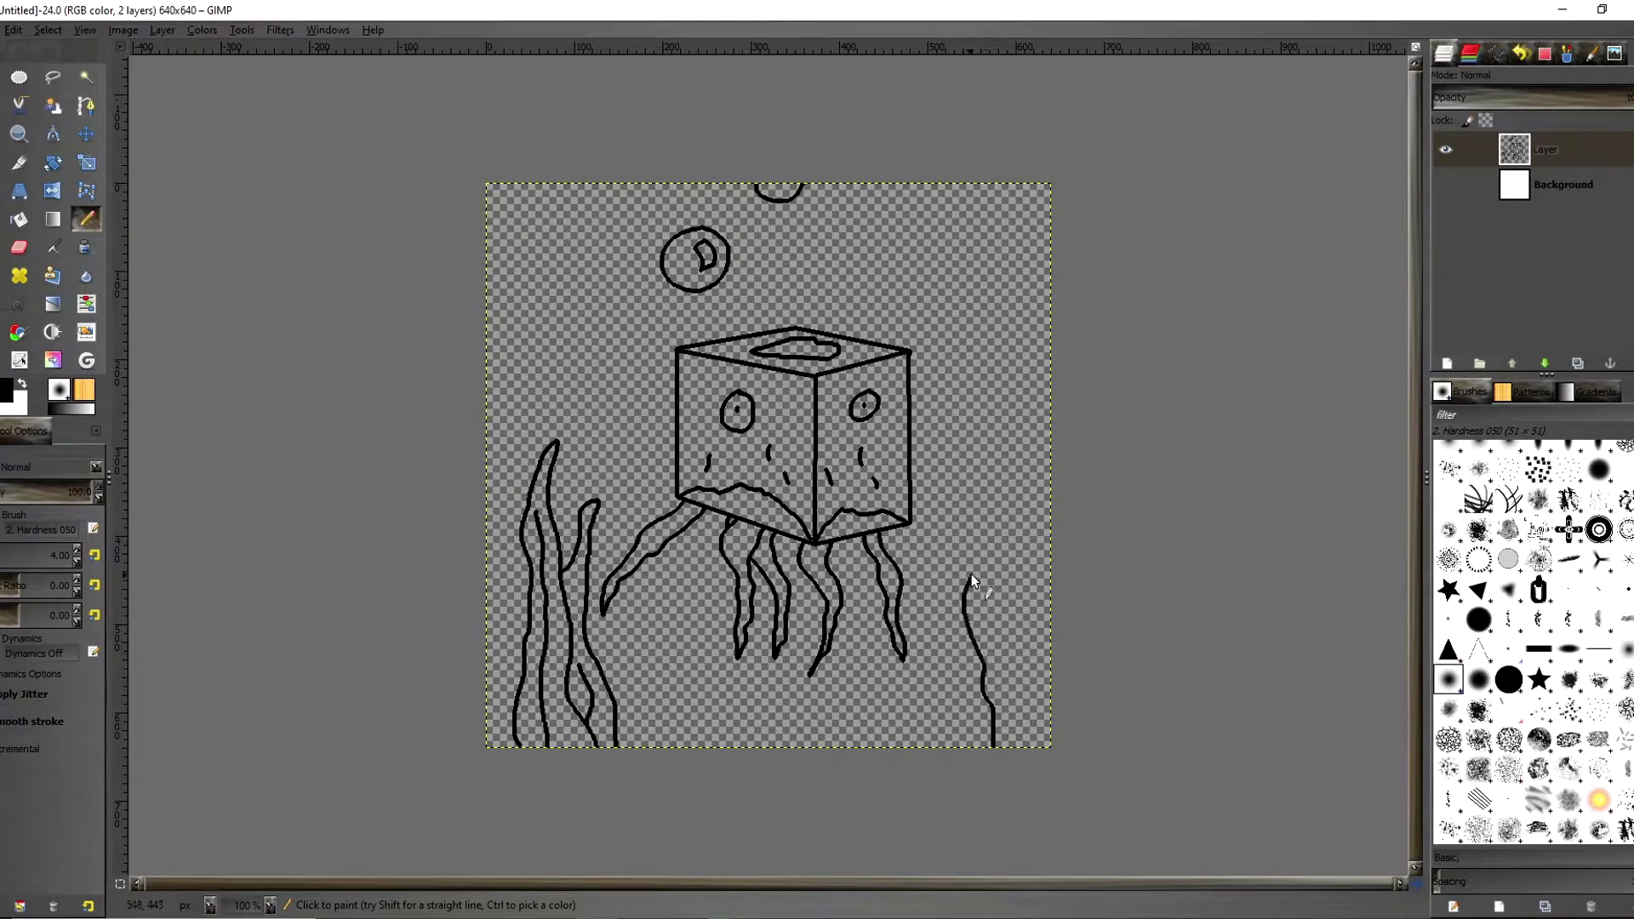
# - Draw a branching plant with rounded, capped tips and a side stem in the canvas's lower-right corner
pyautogui.moveTo(1002, 651); pyautogui.dragTo(1030, 751)
pyautogui.moveTo(998, 626)
pyautogui.mouseDown()
pyautogui.moveTo(1011, 545)
pyautogui.moveTo(1028, 555)
pyautogui.moveTo(1005, 560)
pyautogui.moveTo(1024, 564)
pyautogui.moveTo(1032, 622)
pyautogui.mouseUp()
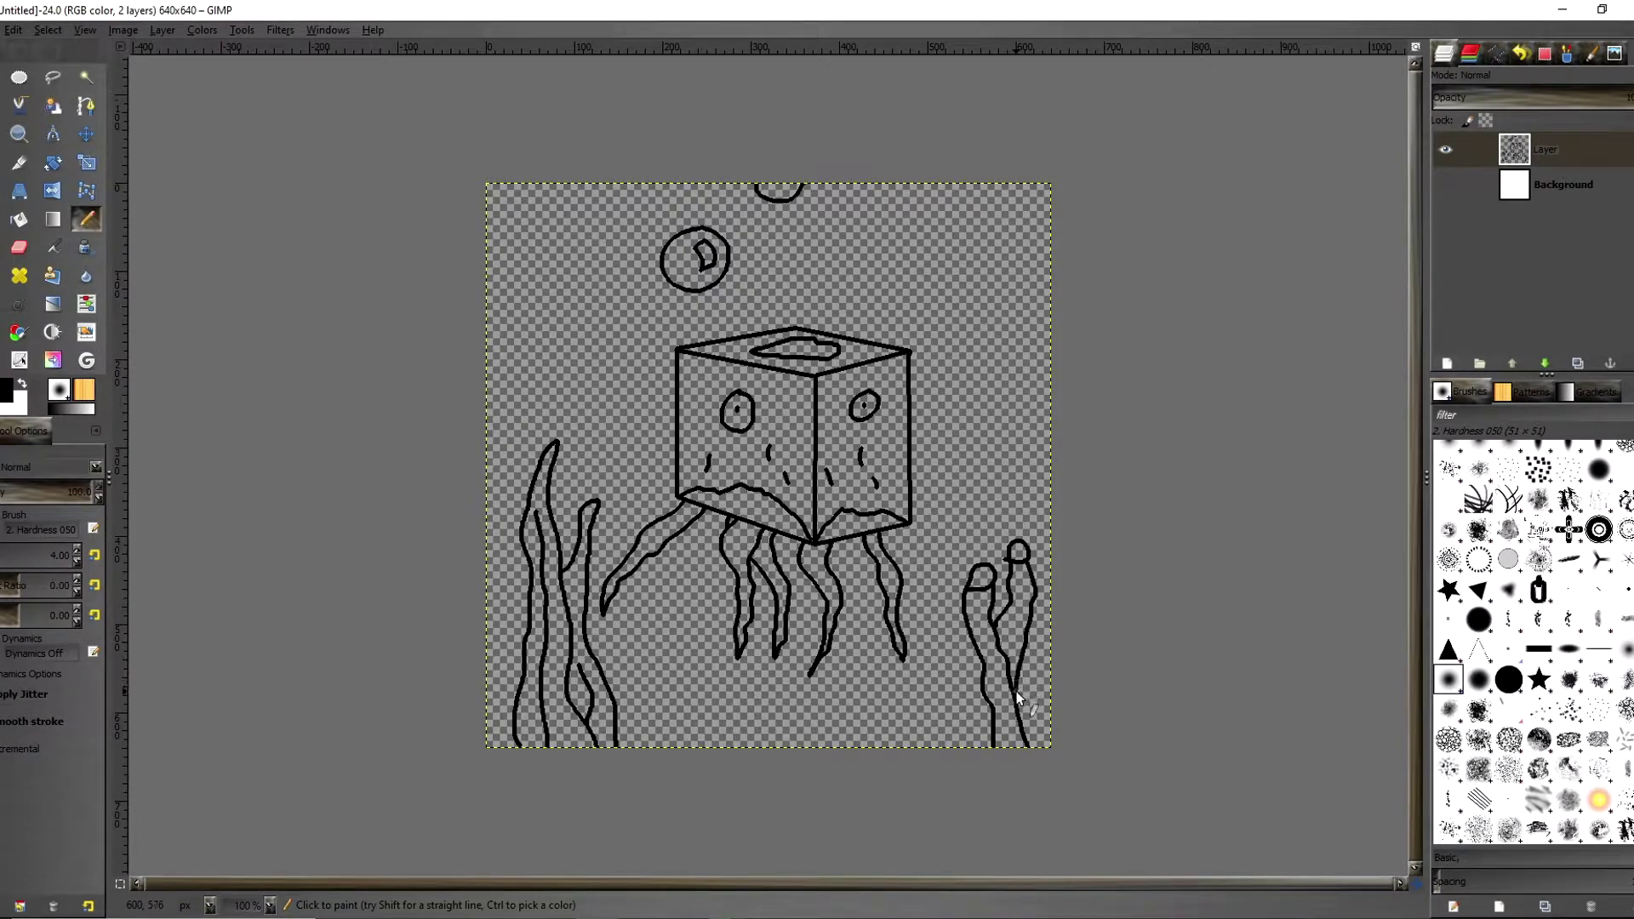
pyautogui.moveTo(985, 669); pyautogui.dragTo(964, 749)
pyautogui.scroll(3, 1021, 571)
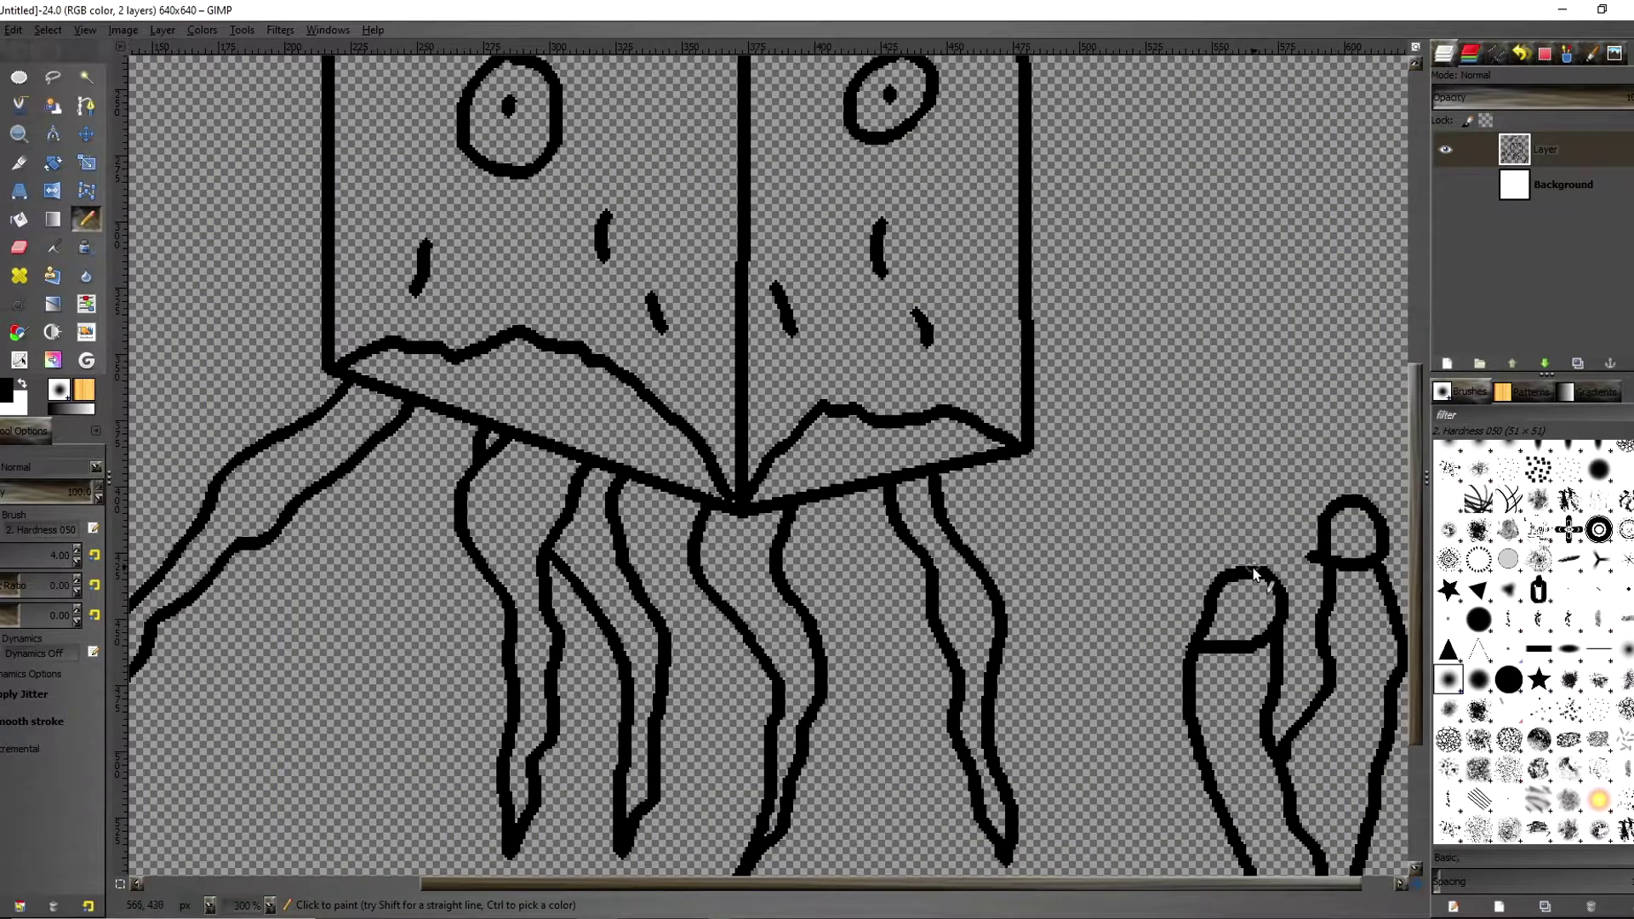
pyautogui.moveTo(1321, 545); pyautogui.dragTo(1342, 609)
pyautogui.scroll(-2, 1040, 626)
pyautogui.scroll(-2, 1040, 626)
pyautogui.scroll(1, 865, 630)
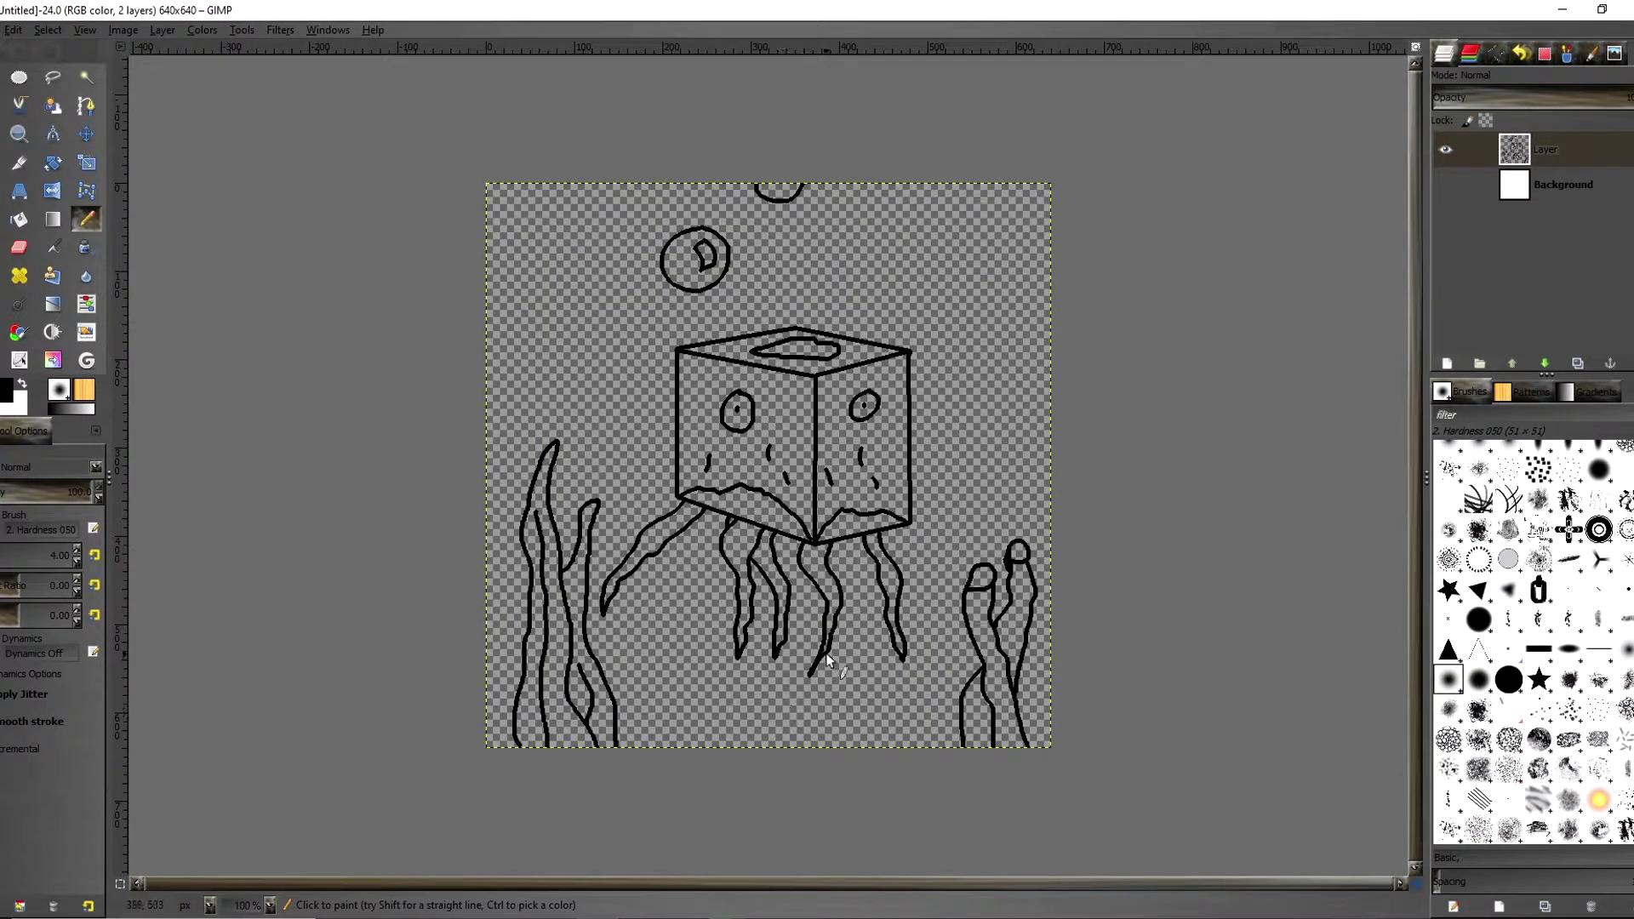
# - Draw a small fish facing left, with an eye, fins, tail and body markings, in the canvas's upper-right area
pyautogui.scroll(3, 1012, 234)
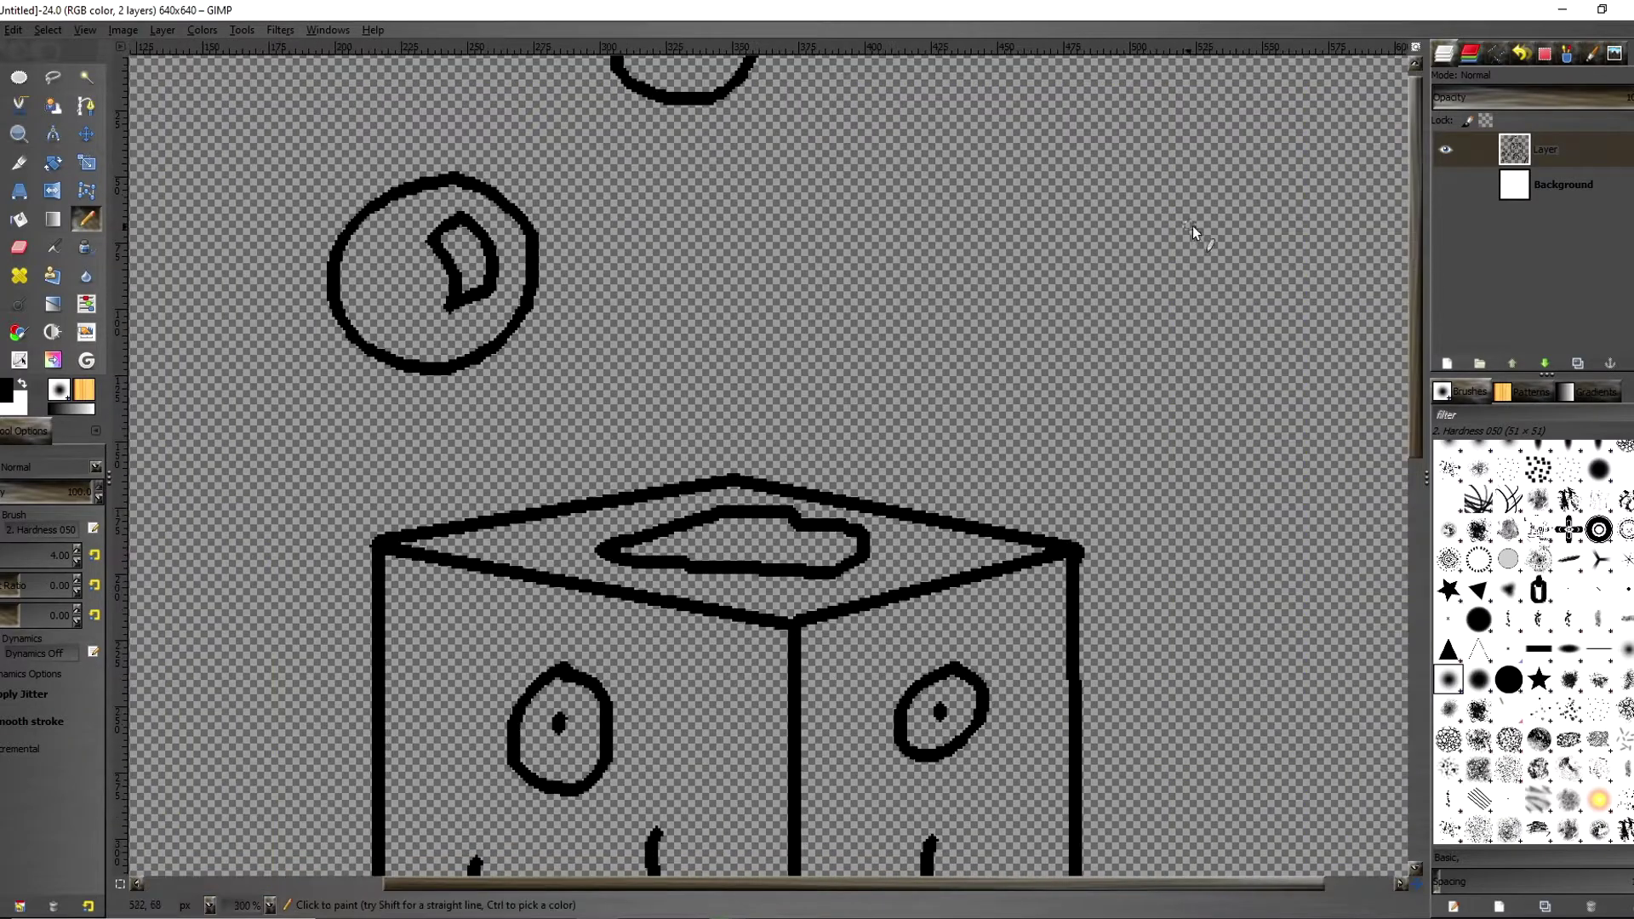
pyautogui.moveTo(1216, 173)
pyautogui.mouseDown()
pyautogui.moveTo(1062, 232)
pyautogui.moveTo(1058, 264)
pyautogui.moveTo(1085, 279)
pyautogui.moveTo(1201, 306)
pyautogui.moveTo(1183, 266)
pyautogui.moveTo(1151, 297)
pyautogui.mouseUp()
pyautogui.moveTo(1092, 250)
pyautogui.mouseDown()
pyautogui.moveTo(1201, 274)
pyautogui.moveTo(1252, 257)
pyautogui.mouseUp()
pyautogui.moveTo(1210, 188)
pyautogui.mouseDown()
pyautogui.moveTo(1245, 128)
pyautogui.moveTo(1247, 197)
pyautogui.mouseUp()
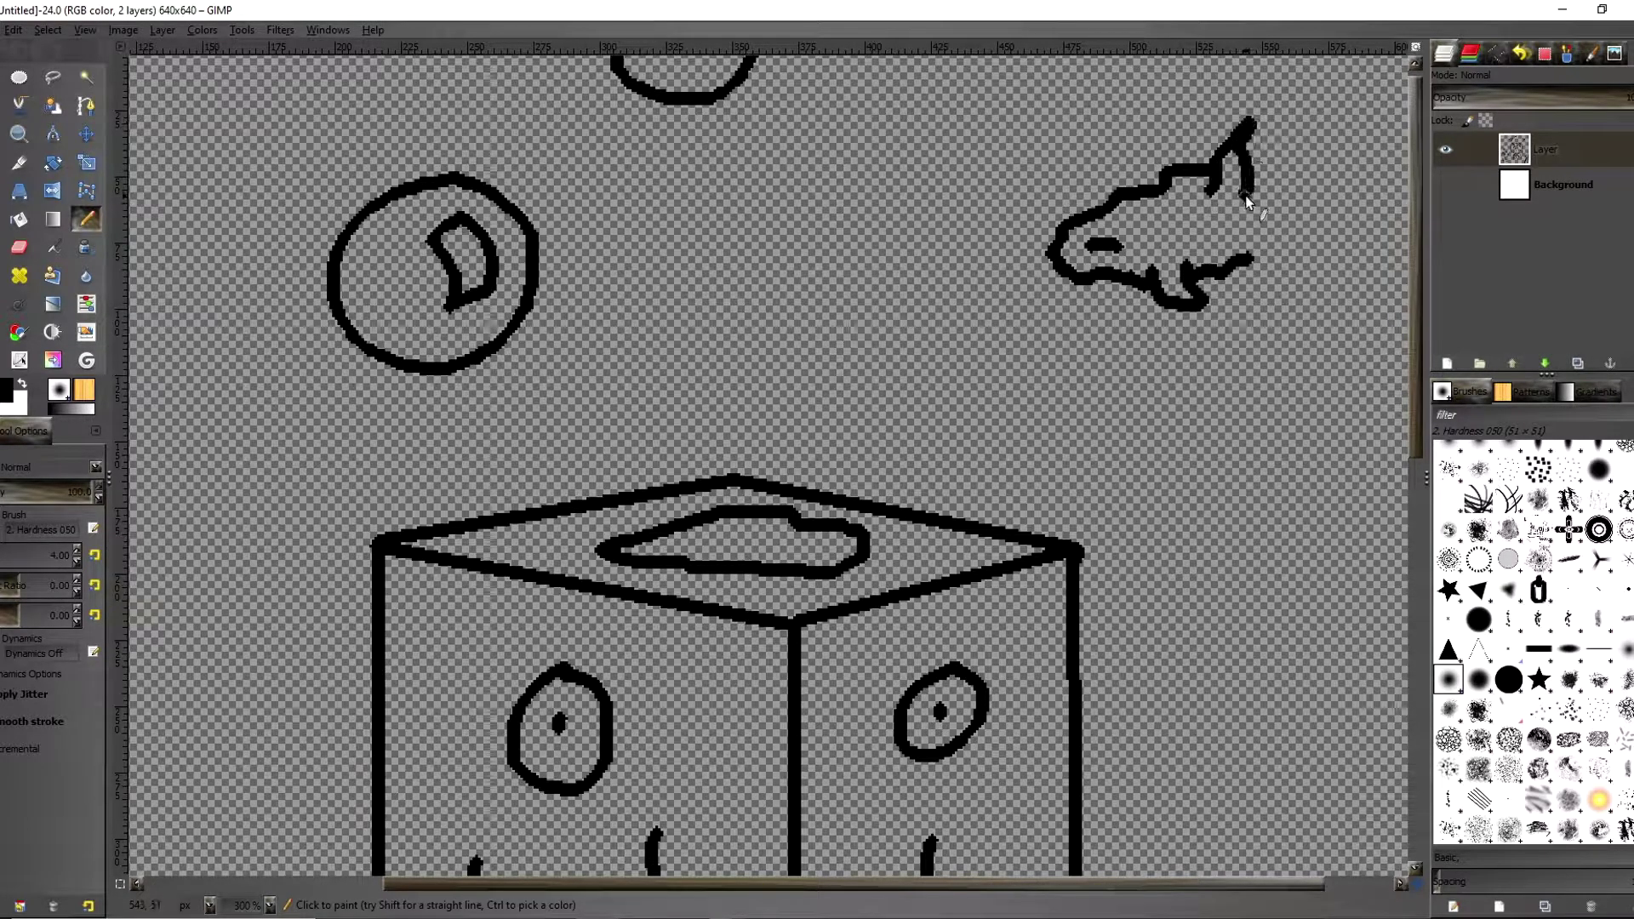
pyautogui.moveTo(745, 878); pyautogui.dragTo(815, 885)
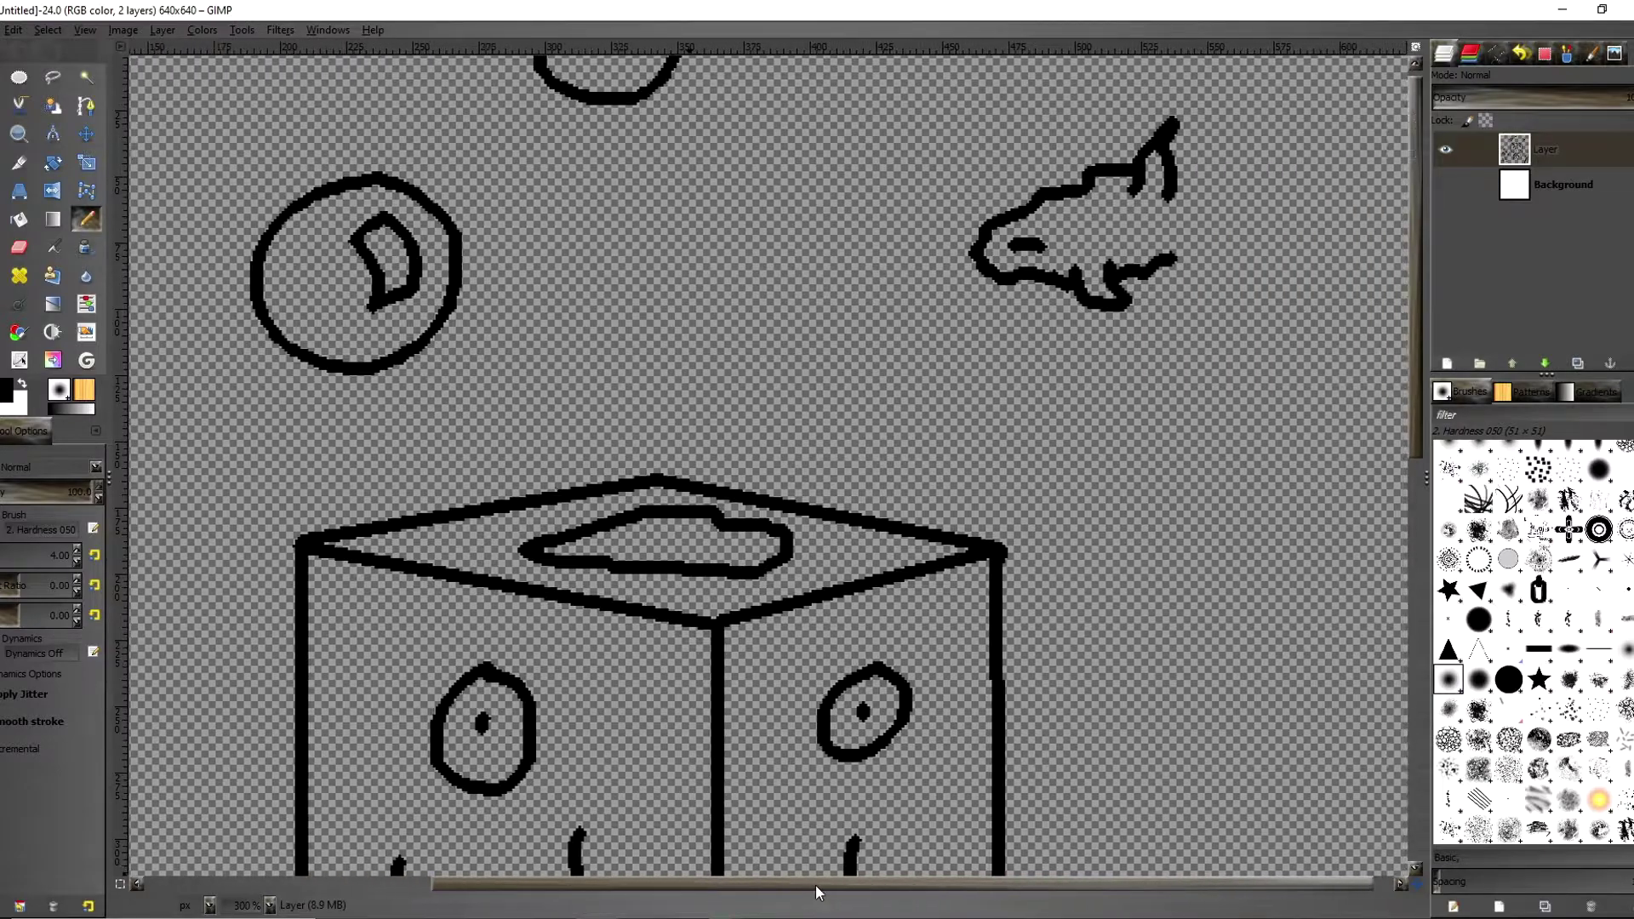
pyautogui.moveTo(1162, 247)
pyautogui.mouseDown()
pyautogui.moveTo(1204, 280)
pyautogui.moveTo(1192, 242)
pyautogui.moveTo(1199, 259)
pyautogui.moveTo(1249, 229)
pyautogui.moveTo(1281, 257)
pyautogui.moveTo(1277, 201)
pyautogui.moveTo(1303, 128)
pyautogui.mouseUp()
pyautogui.moveTo(1252, 176); pyautogui.dragTo(1164, 179)
pyautogui.moveTo(1106, 232); pyautogui.dragTo(1151, 251)
pyautogui.keyDown('ctrl'); pyautogui.scroll(-3, 957, 302); pyautogui.keyUp('ctrl')
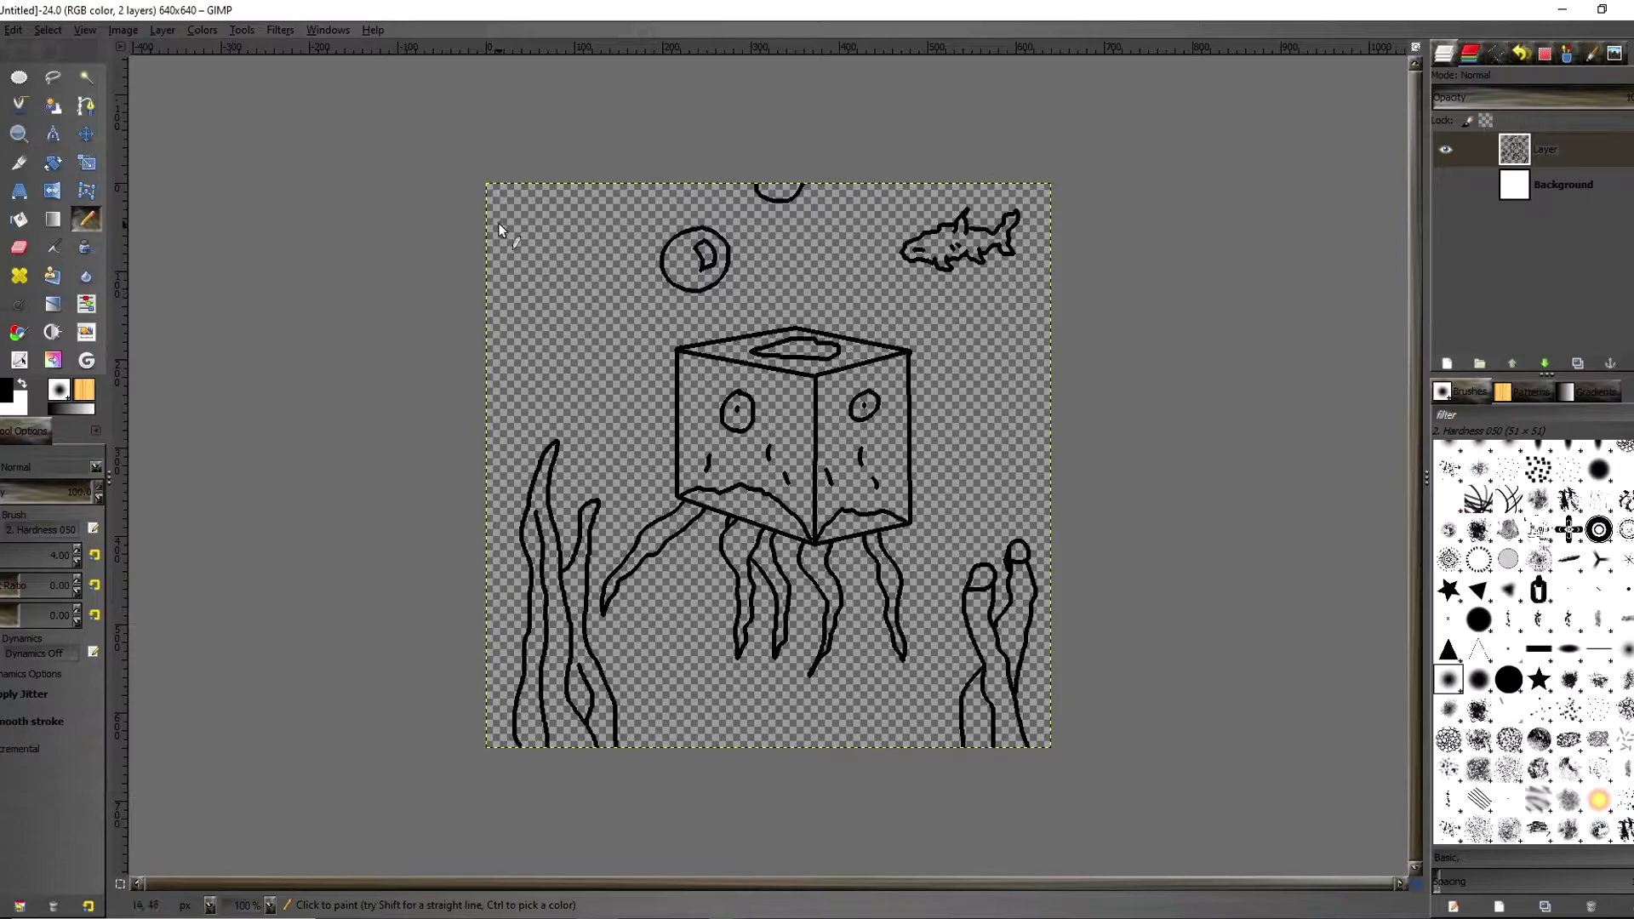
# - Set the foreground color to pink e59edc and bucket-fill the box creature's two side faces
pyautogui.click(8, 390)
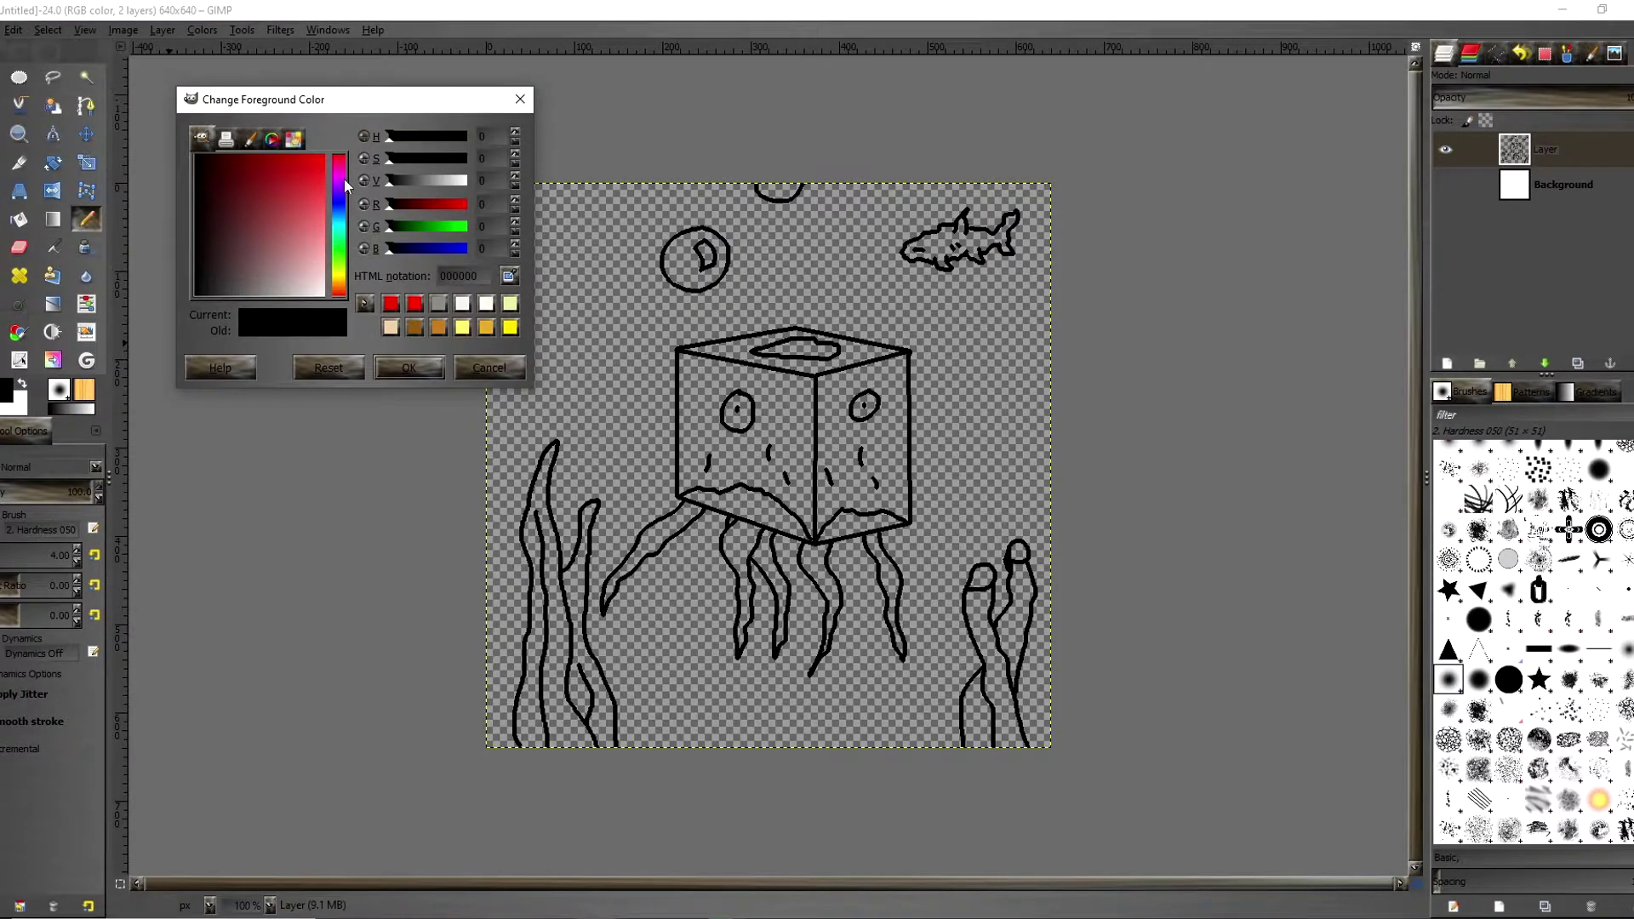
pyautogui.click(346, 186)
pyautogui.moveTo(304, 187); pyautogui.dragTo(310, 253)
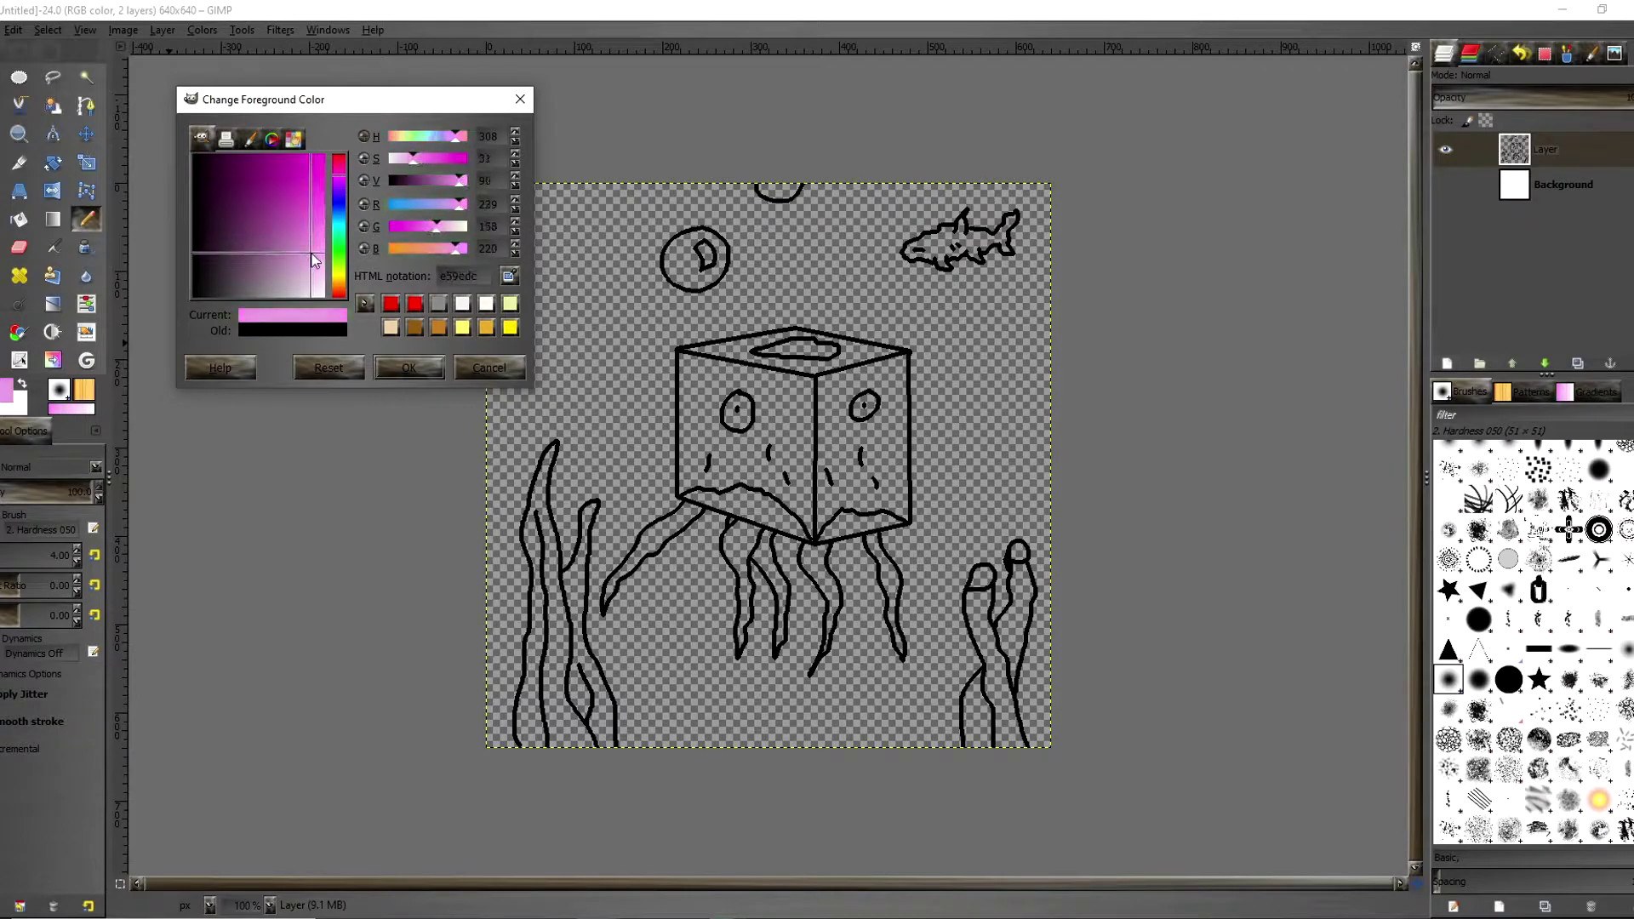
pyautogui.click(398, 364)
pyautogui.click(19, 218)
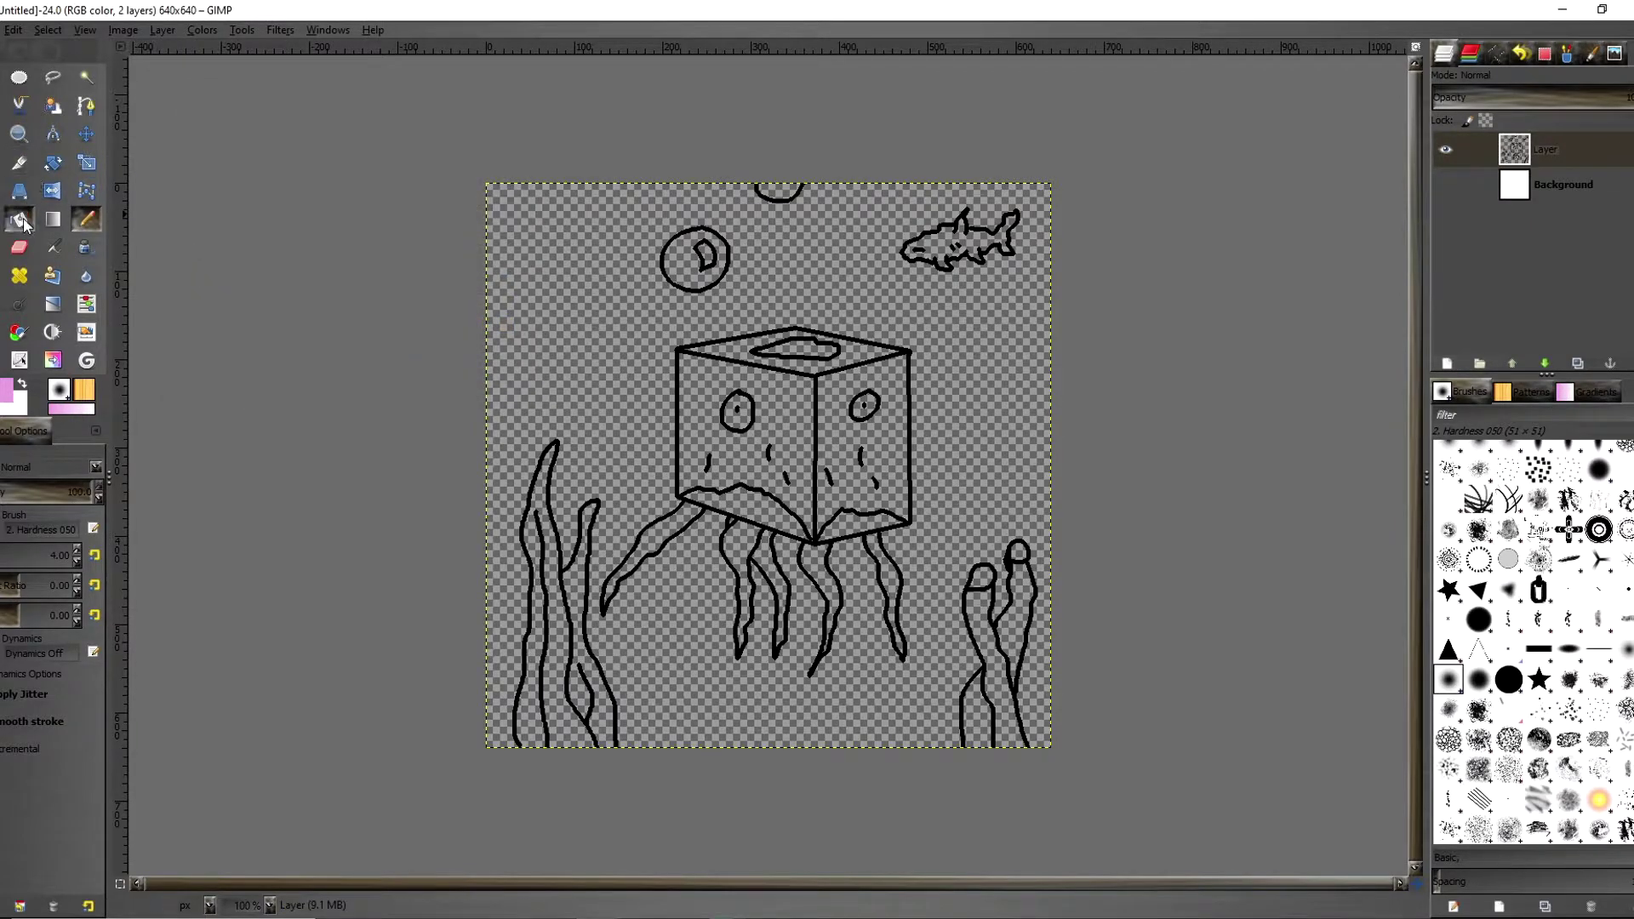
pyautogui.click(787, 417)
pyautogui.click(855, 459)
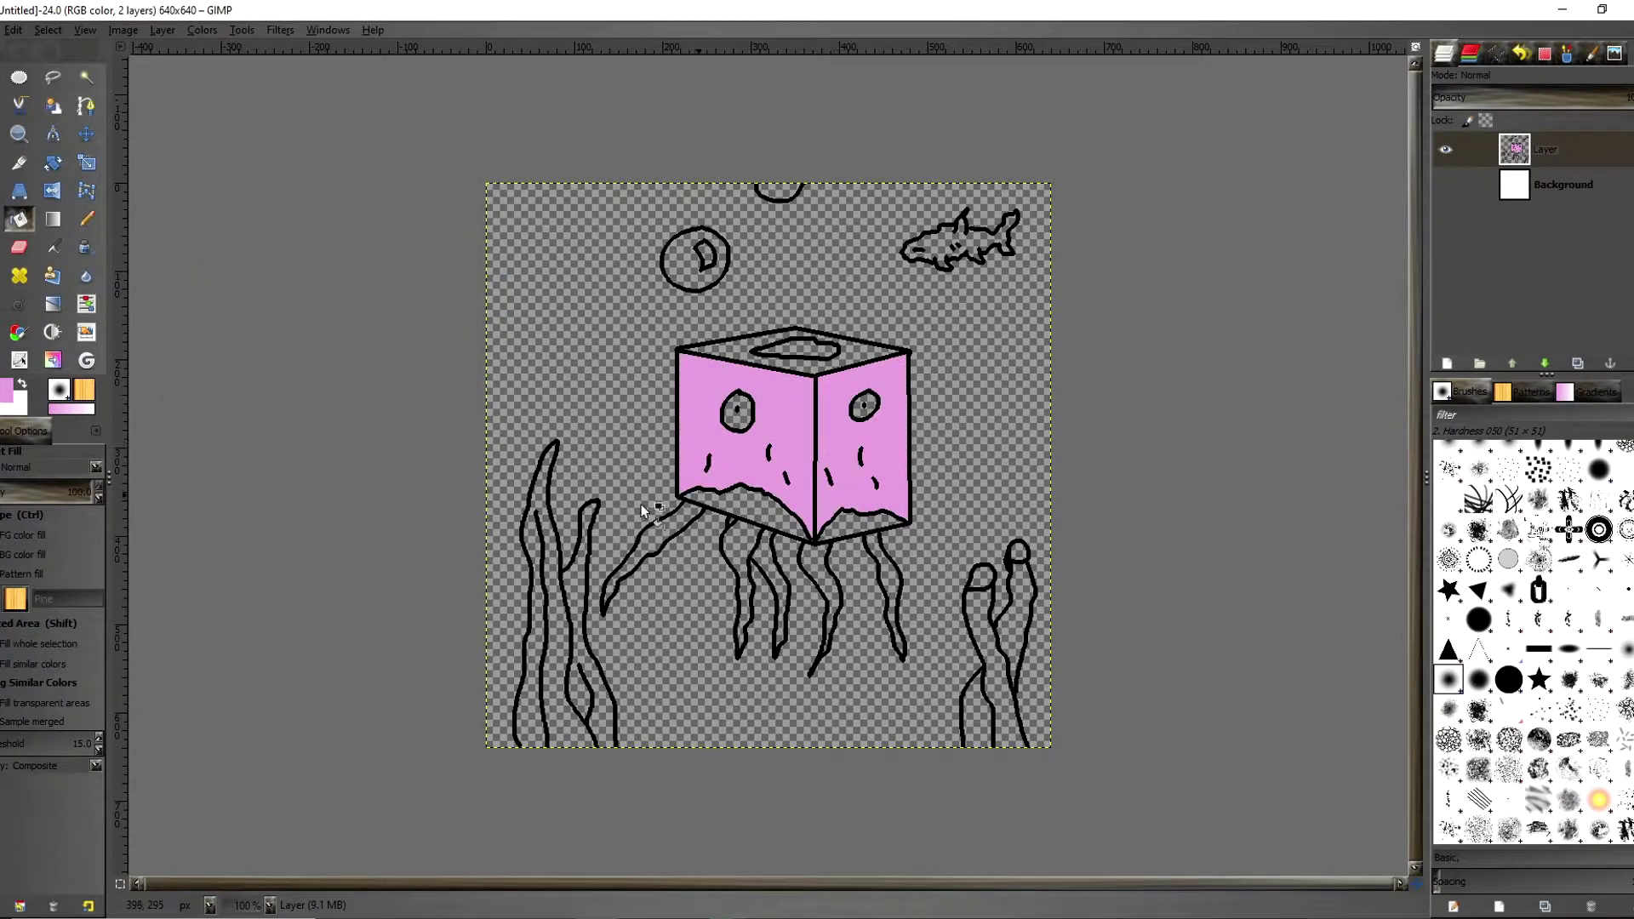
# - Fill the box's top face with a slightly lighter pink
pyautogui.click(17, 385)
pyautogui.click(400, 364)
pyautogui.click(713, 353)
# - Choose a paler pink, f8c8f2, and fill the irregular patch on the box's top face
pyautogui.click(13, 391)
pyautogui.moveTo(255, 221); pyautogui.dragTo(322, 294)
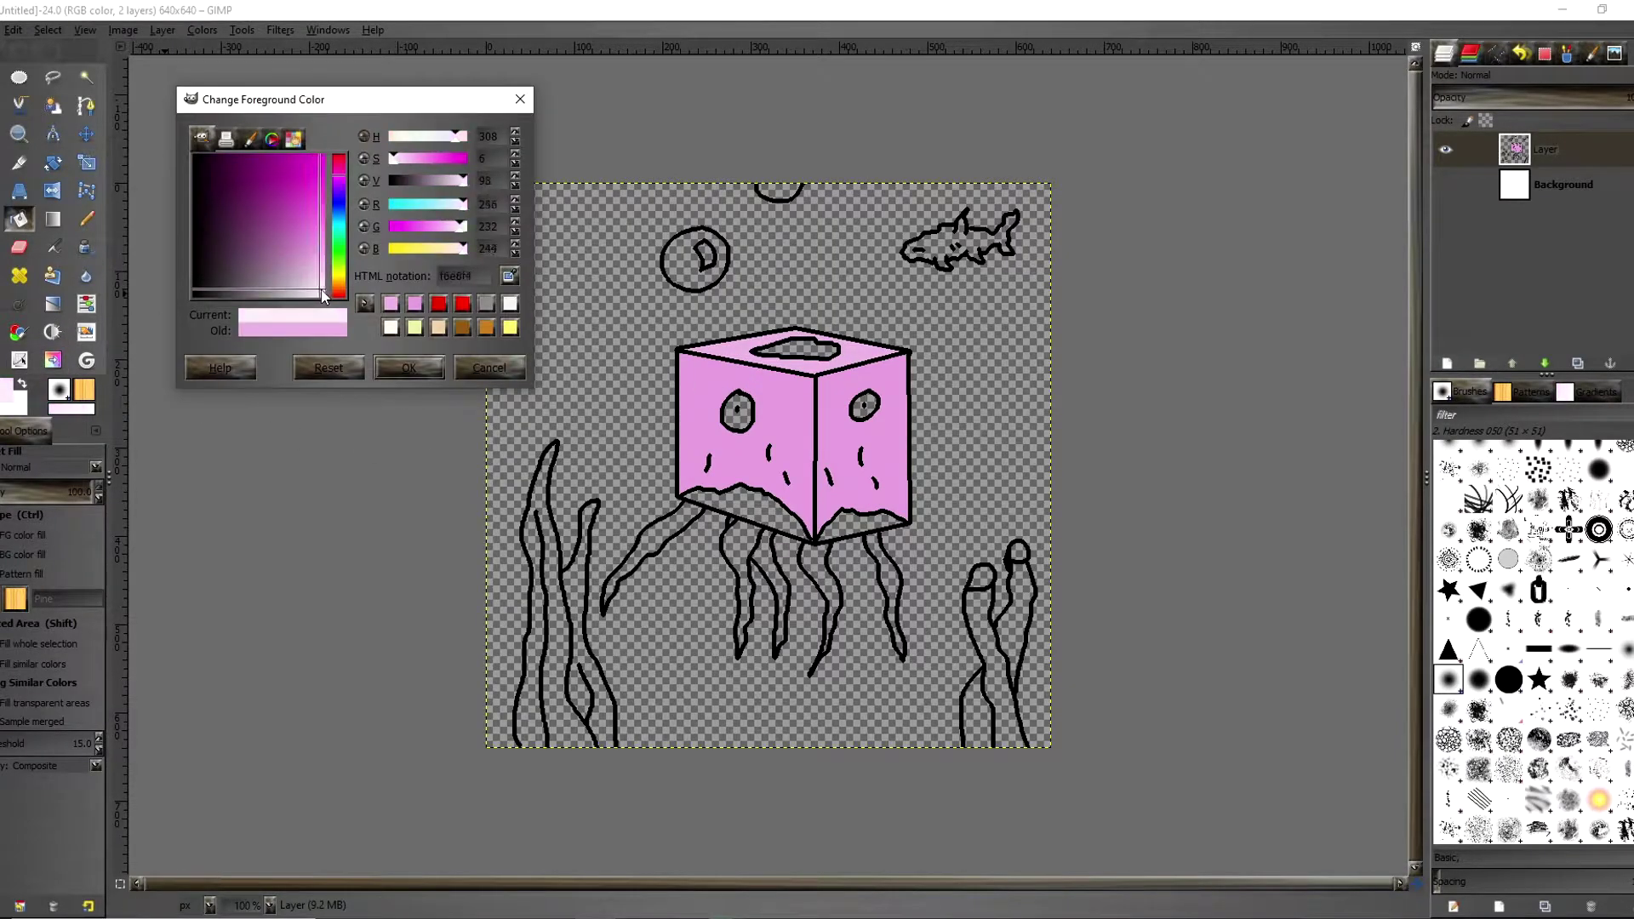
pyautogui.click(408, 368)
pyautogui.click(821, 351)
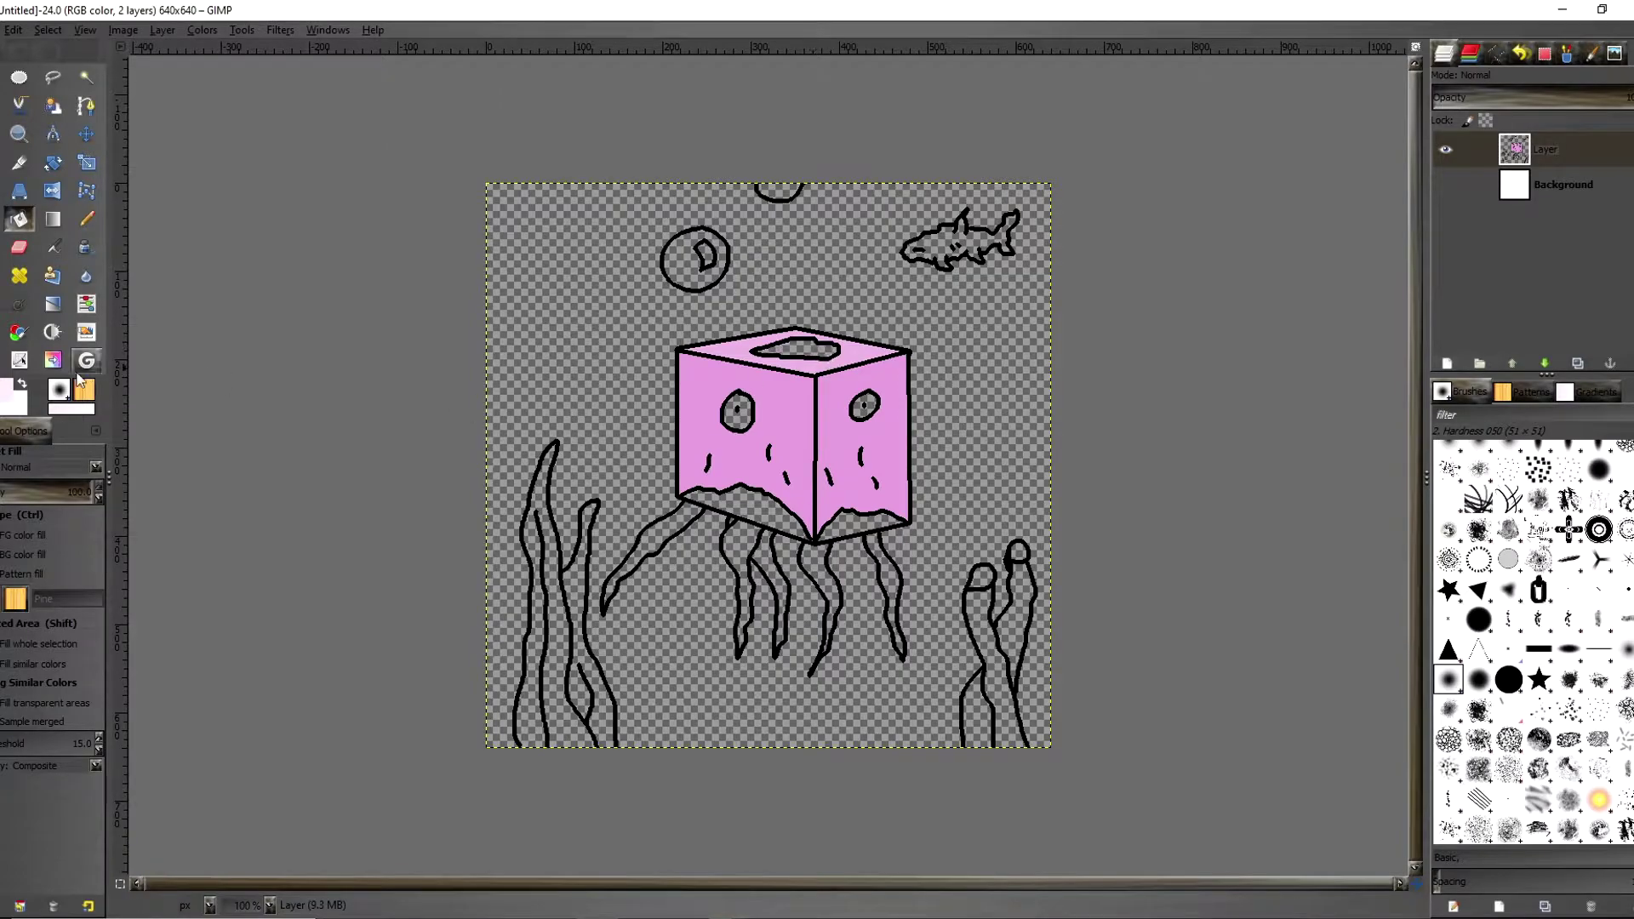
pyautogui.click(13, 392)
pyautogui.moveTo(280, 247); pyautogui.dragTo(312, 265)
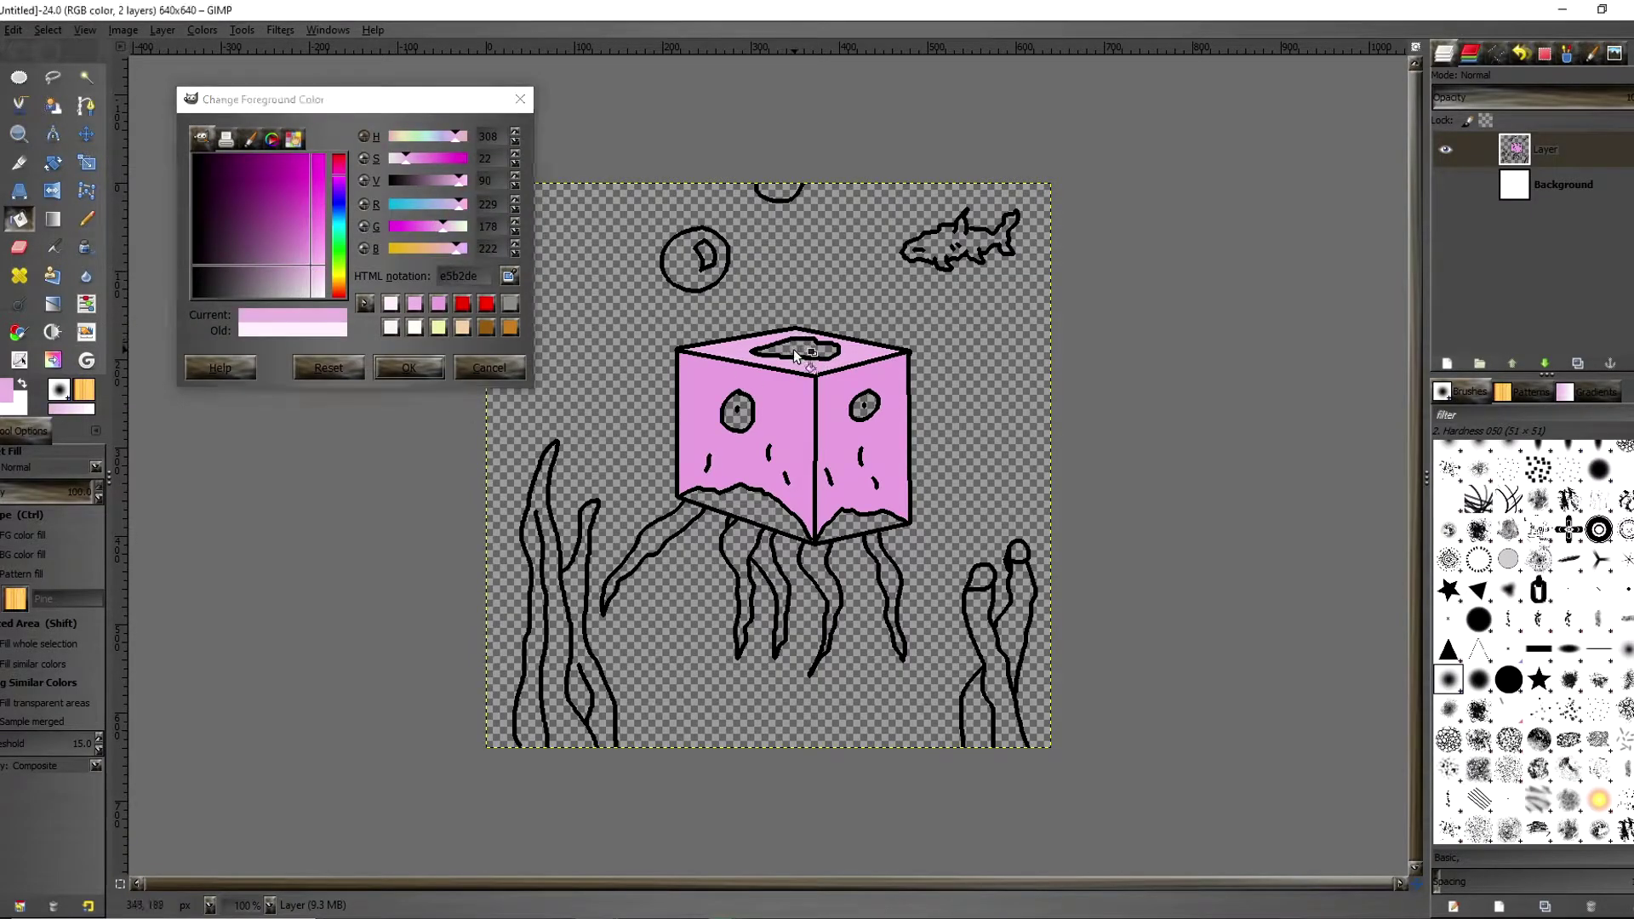
pyautogui.click(321, 269)
pyautogui.click(322, 270)
pyautogui.click(750, 352)
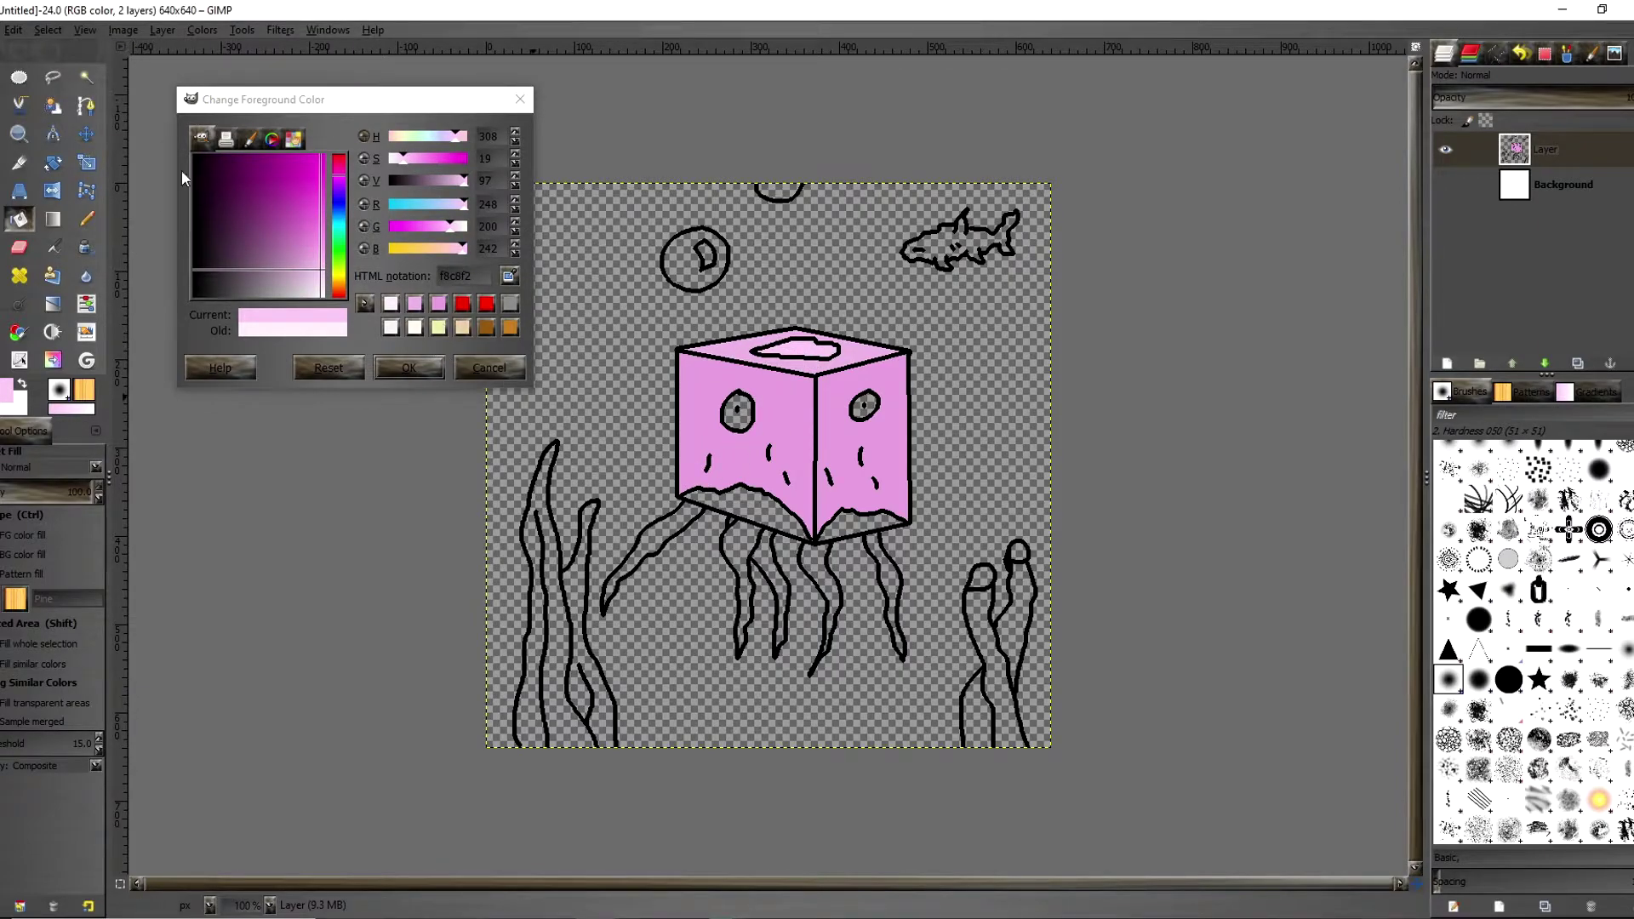
# - Fill the wavy bands along the lower edges of both side faces with a stronger magenta
pyautogui.moveTo(295, 262); pyautogui.dragTo(305, 208)
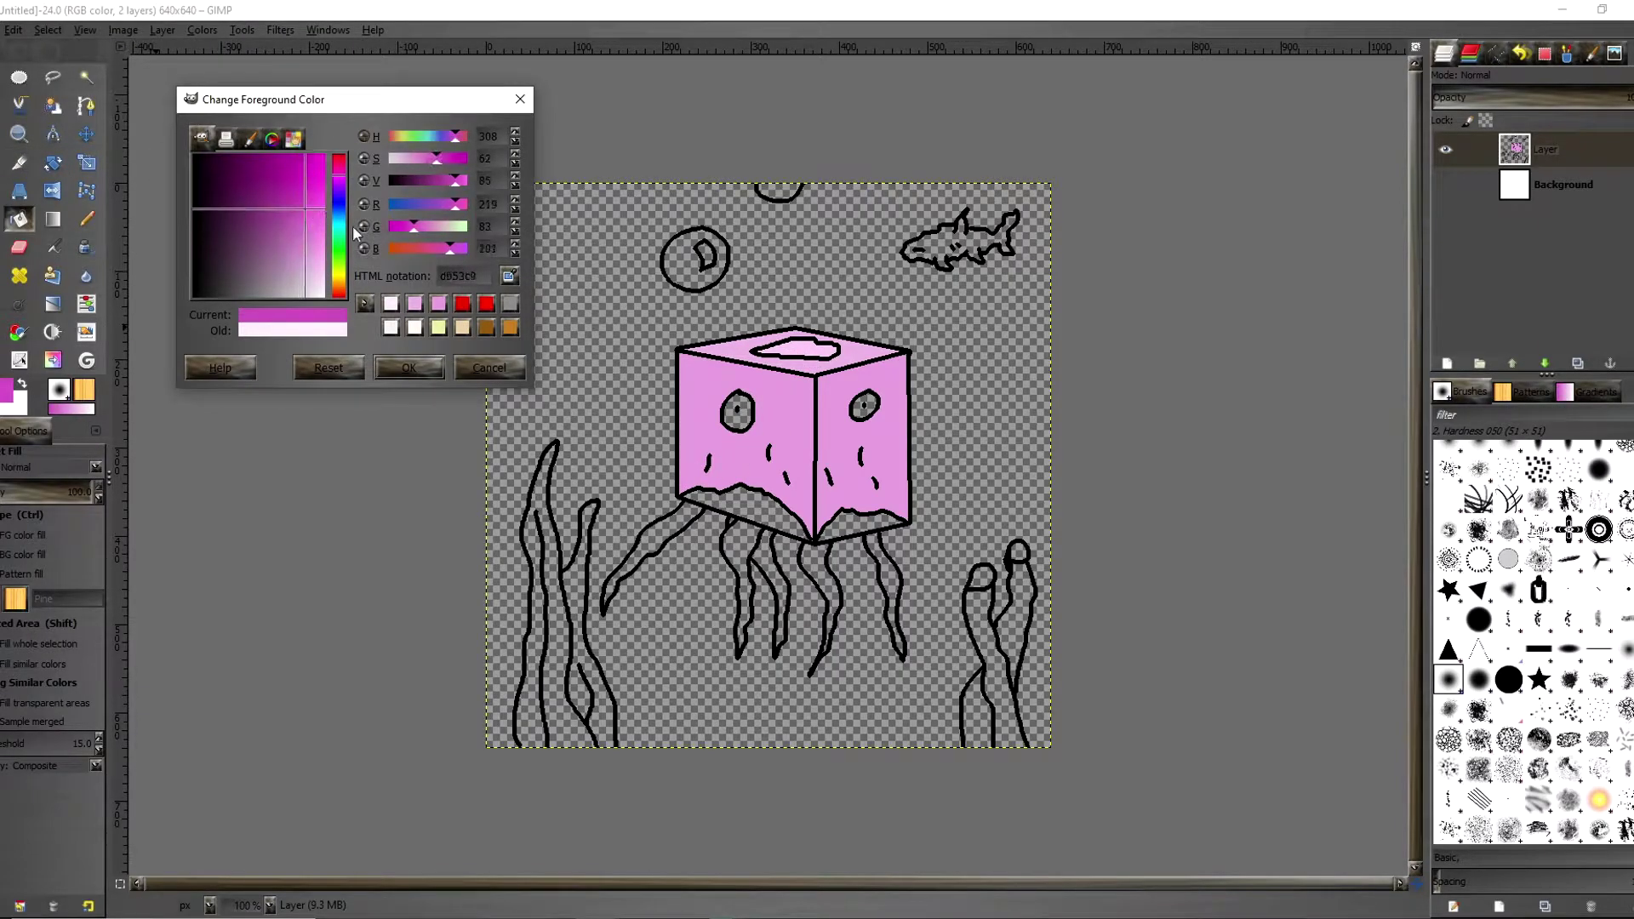
pyautogui.click(749, 511)
pyautogui.click(855, 528)
# - Set the foreground color to dark purple 962187 and fill all of the creature's tentacles
pyautogui.click(270, 186)
pyautogui.moveTo(271, 188); pyautogui.dragTo(272, 184)
pyautogui.click(690, 513)
pyautogui.click(736, 538)
pyautogui.press('2')
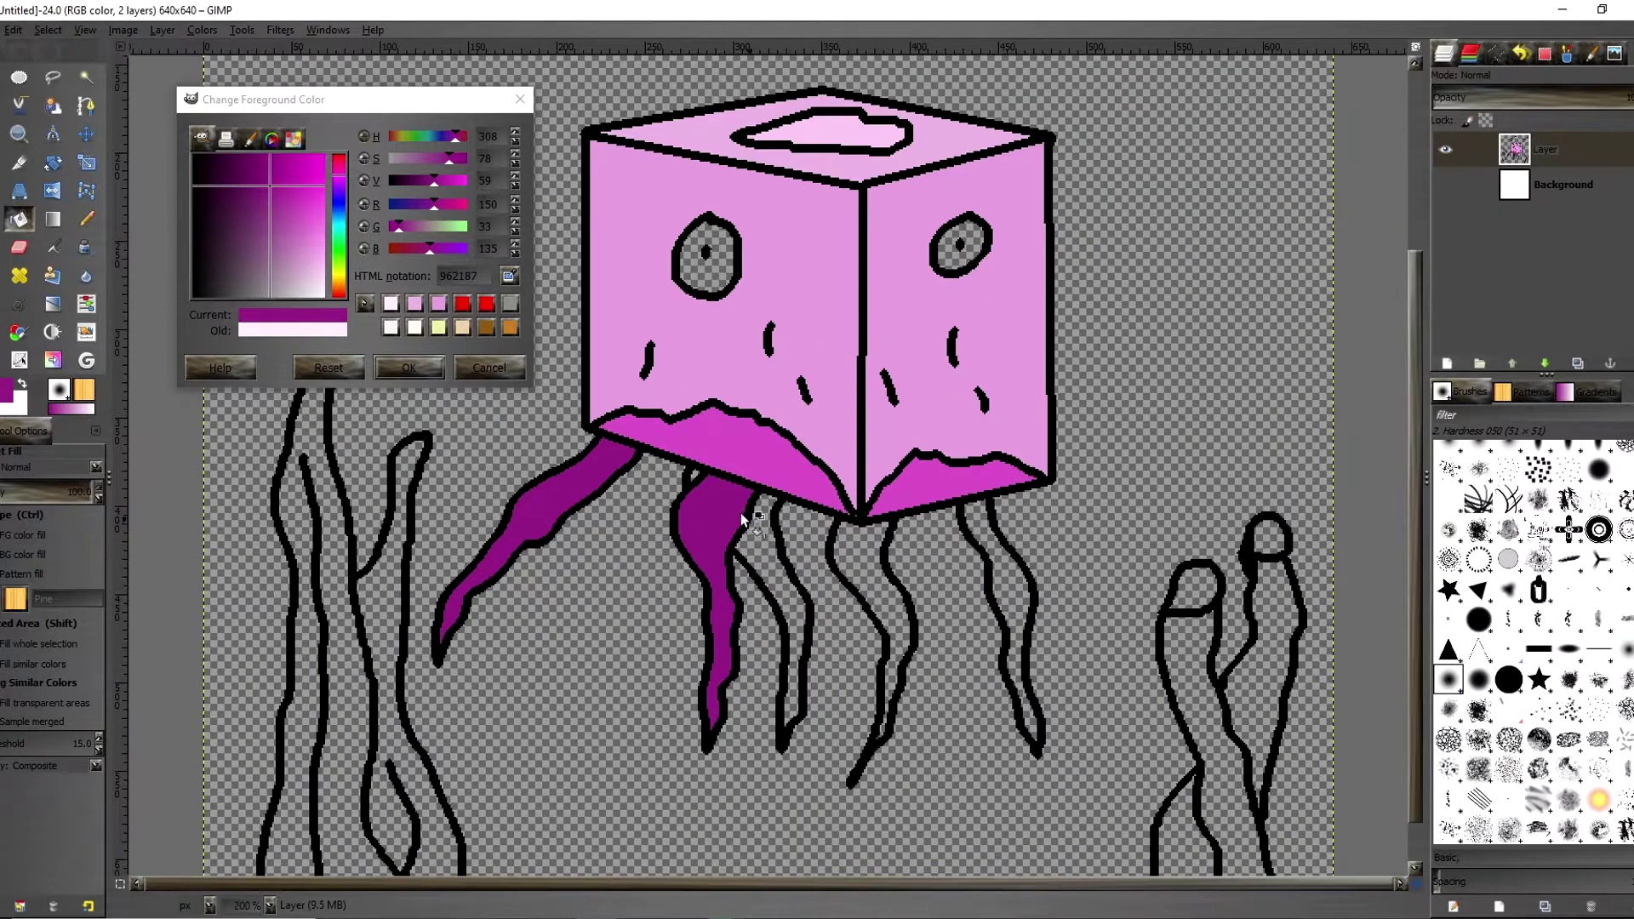
pyautogui.click(774, 563)
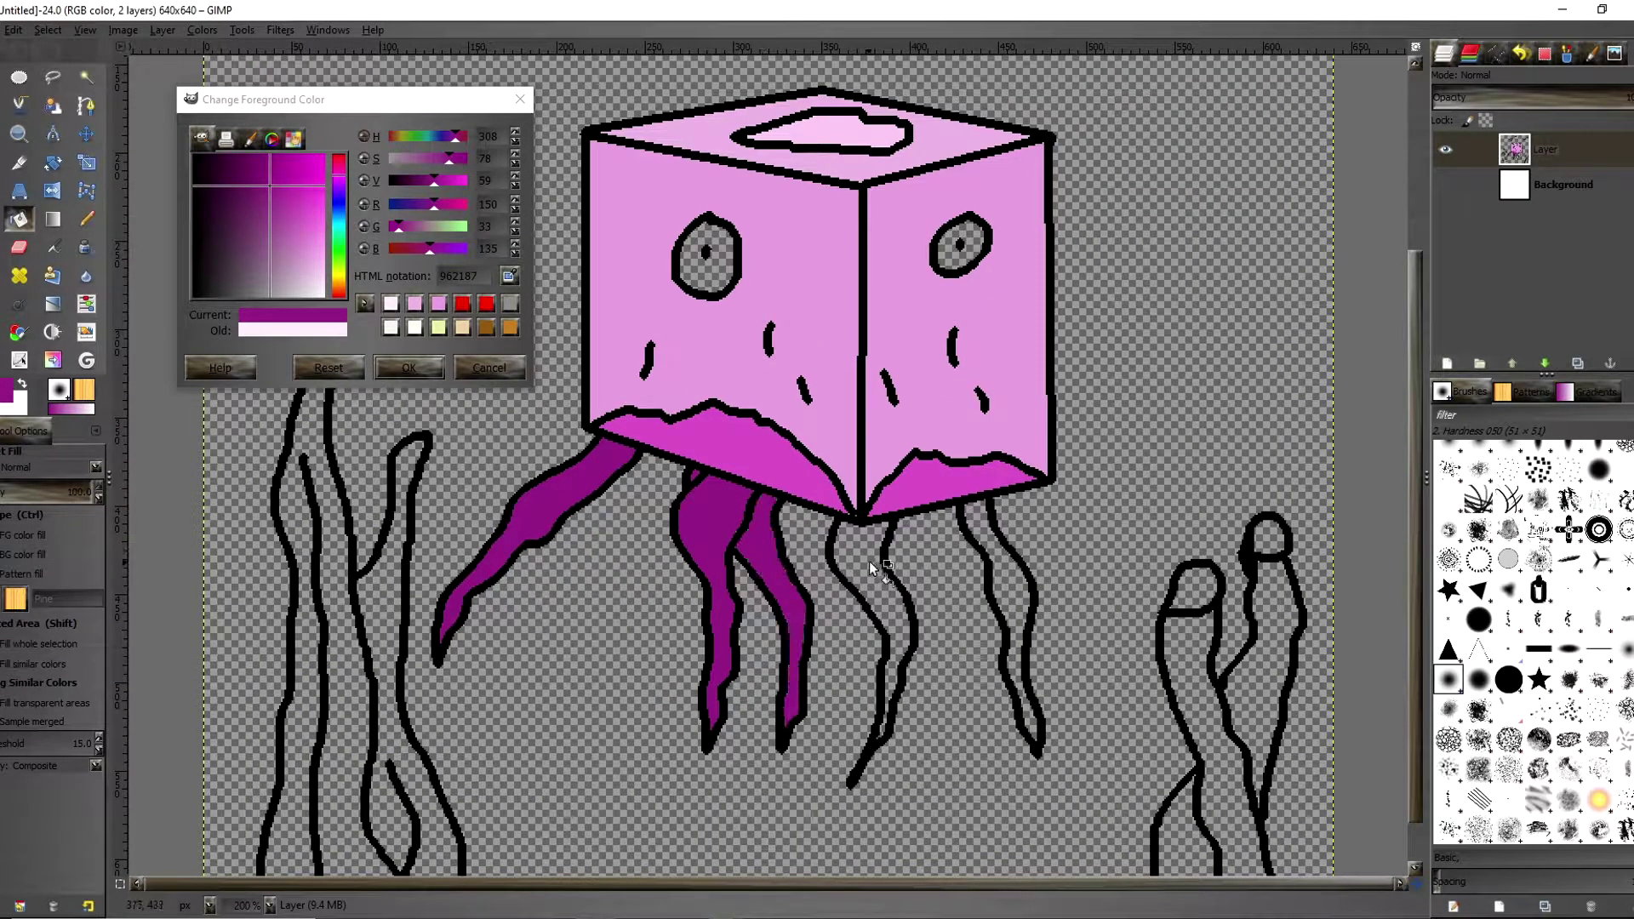
pyautogui.click(872, 570)
pyautogui.click(1010, 587)
pyautogui.press('1')
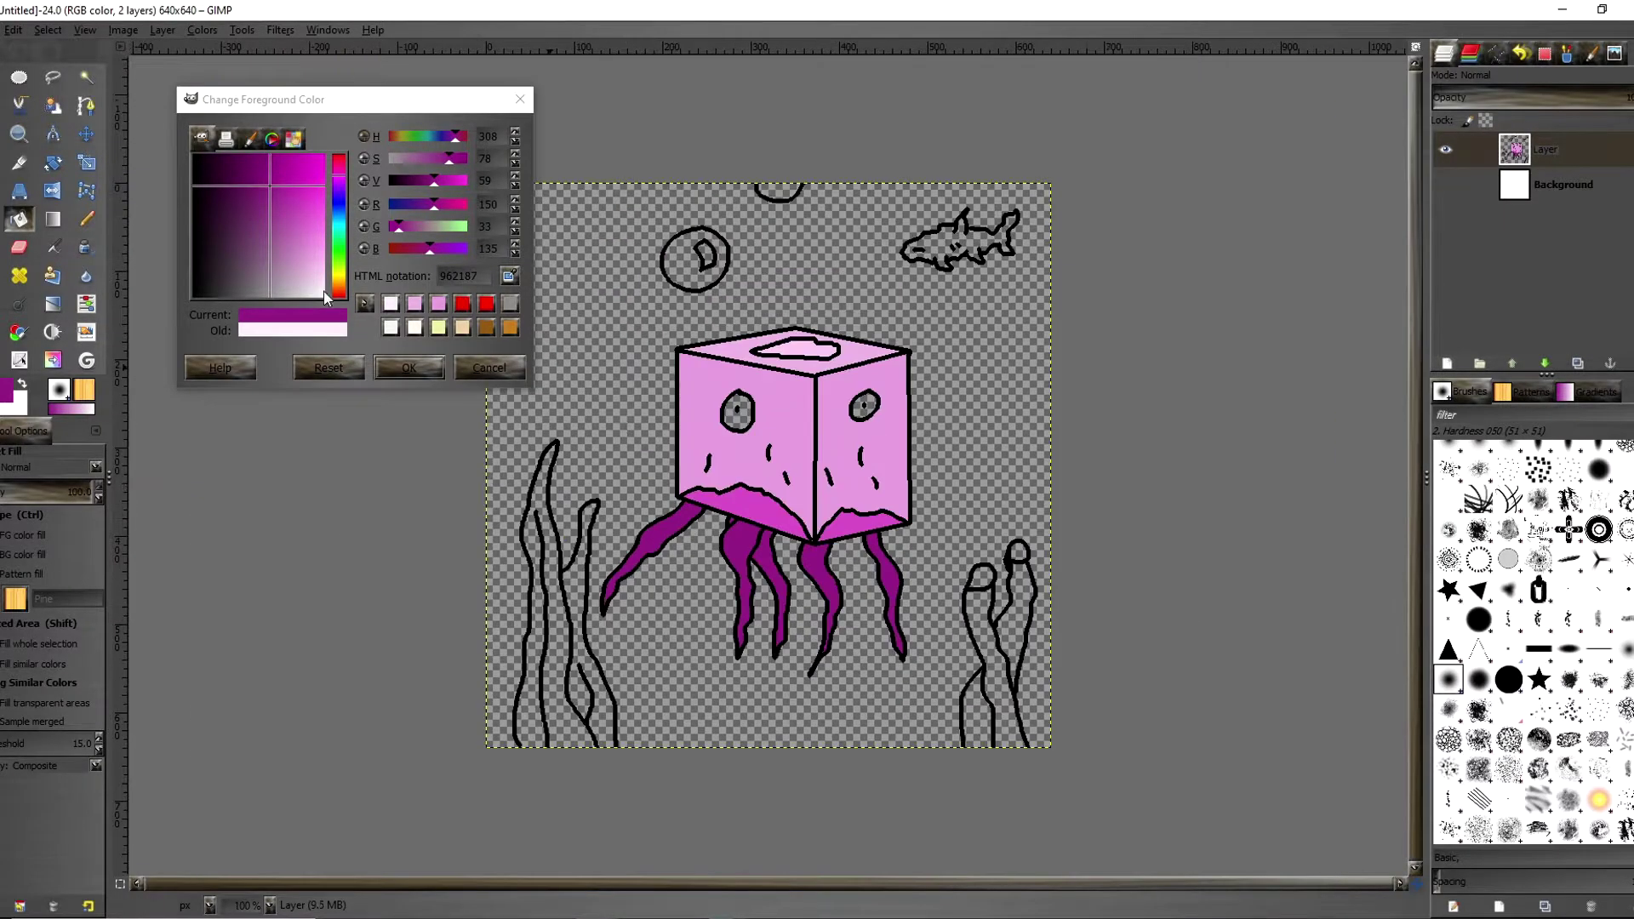
# - Choose white and fill both of the creature's eyes
pyautogui.click(391, 327)
pyautogui.click(408, 368)
pyautogui.click(728, 416)
pyautogui.click(863, 410)
# - Set the foreground color to red ed0808 and fill the stems of the branching plant in the lower-right corner
pyautogui.click(15, 392)
pyautogui.moveTo(338, 256); pyautogui.dragTo(339, 294)
pyautogui.click(317, 157)
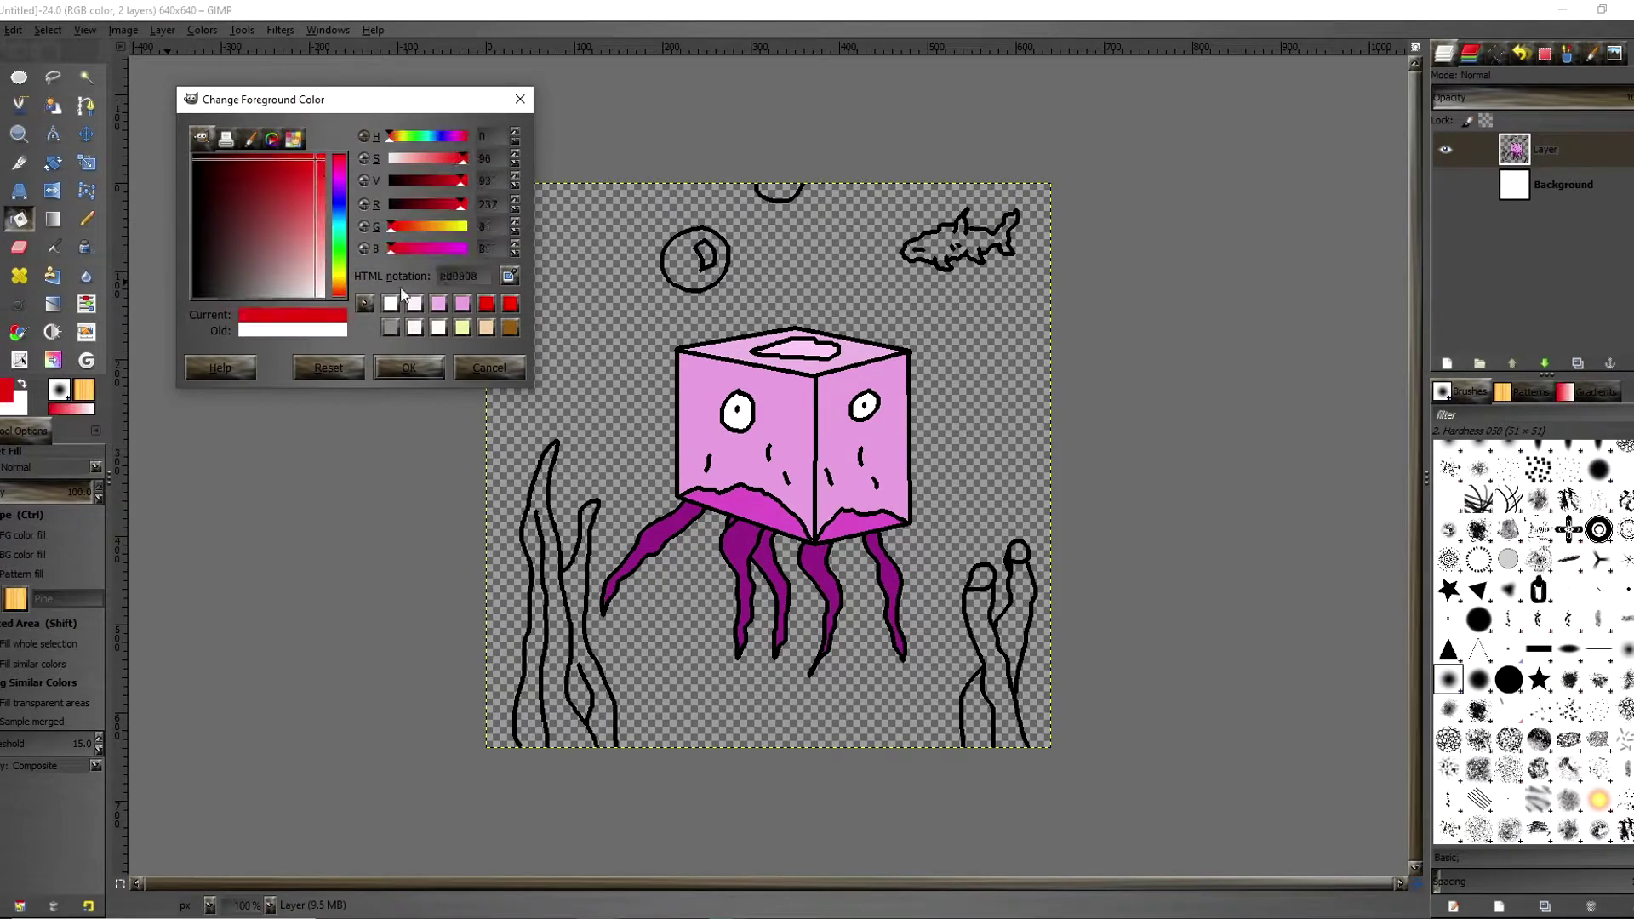
pyautogui.click(408, 368)
pyautogui.click(1001, 621)
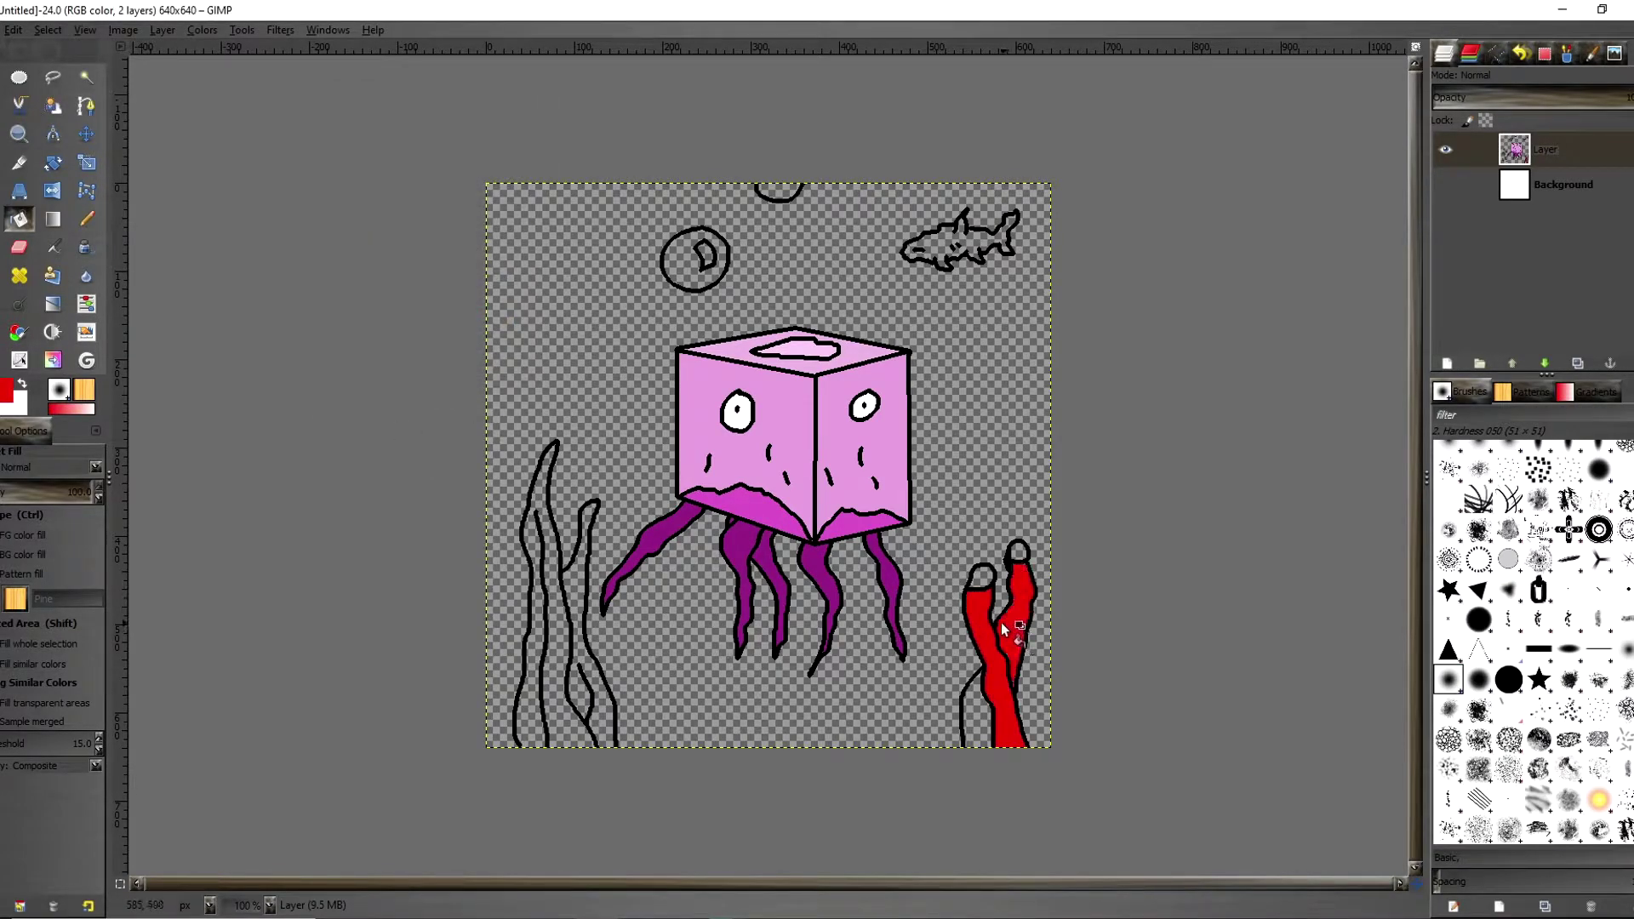
pyautogui.click(974, 722)
# - Choose a softer, lighter red and fill the rounded caps of the red plant
pyautogui.click(14, 392)
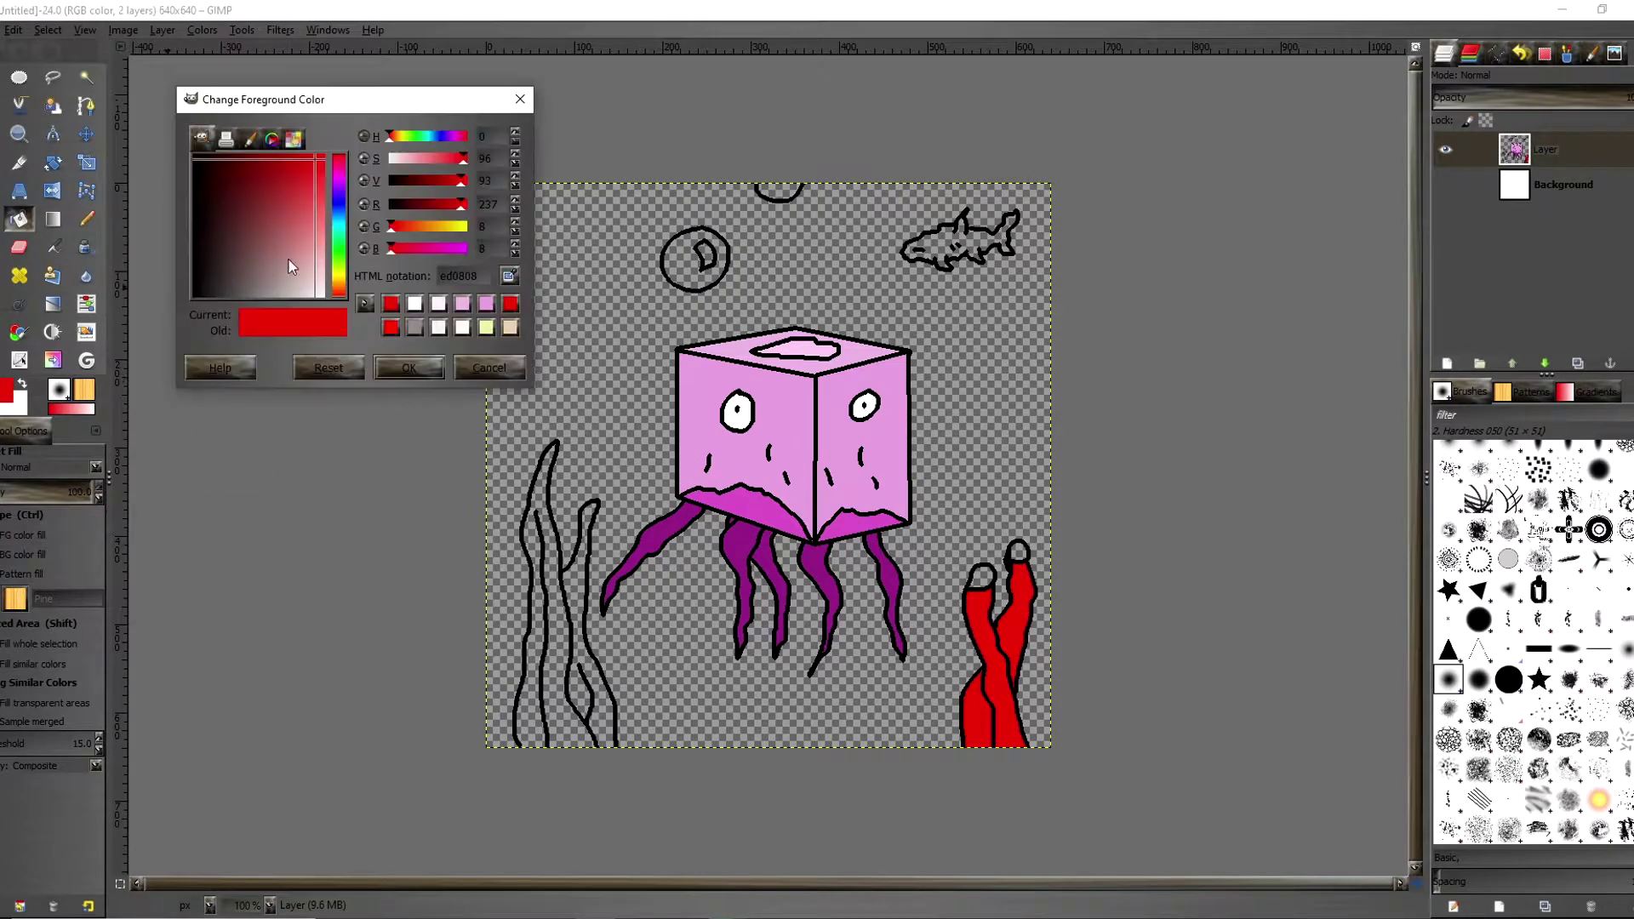
pyautogui.click(319, 197)
pyautogui.click(415, 370)
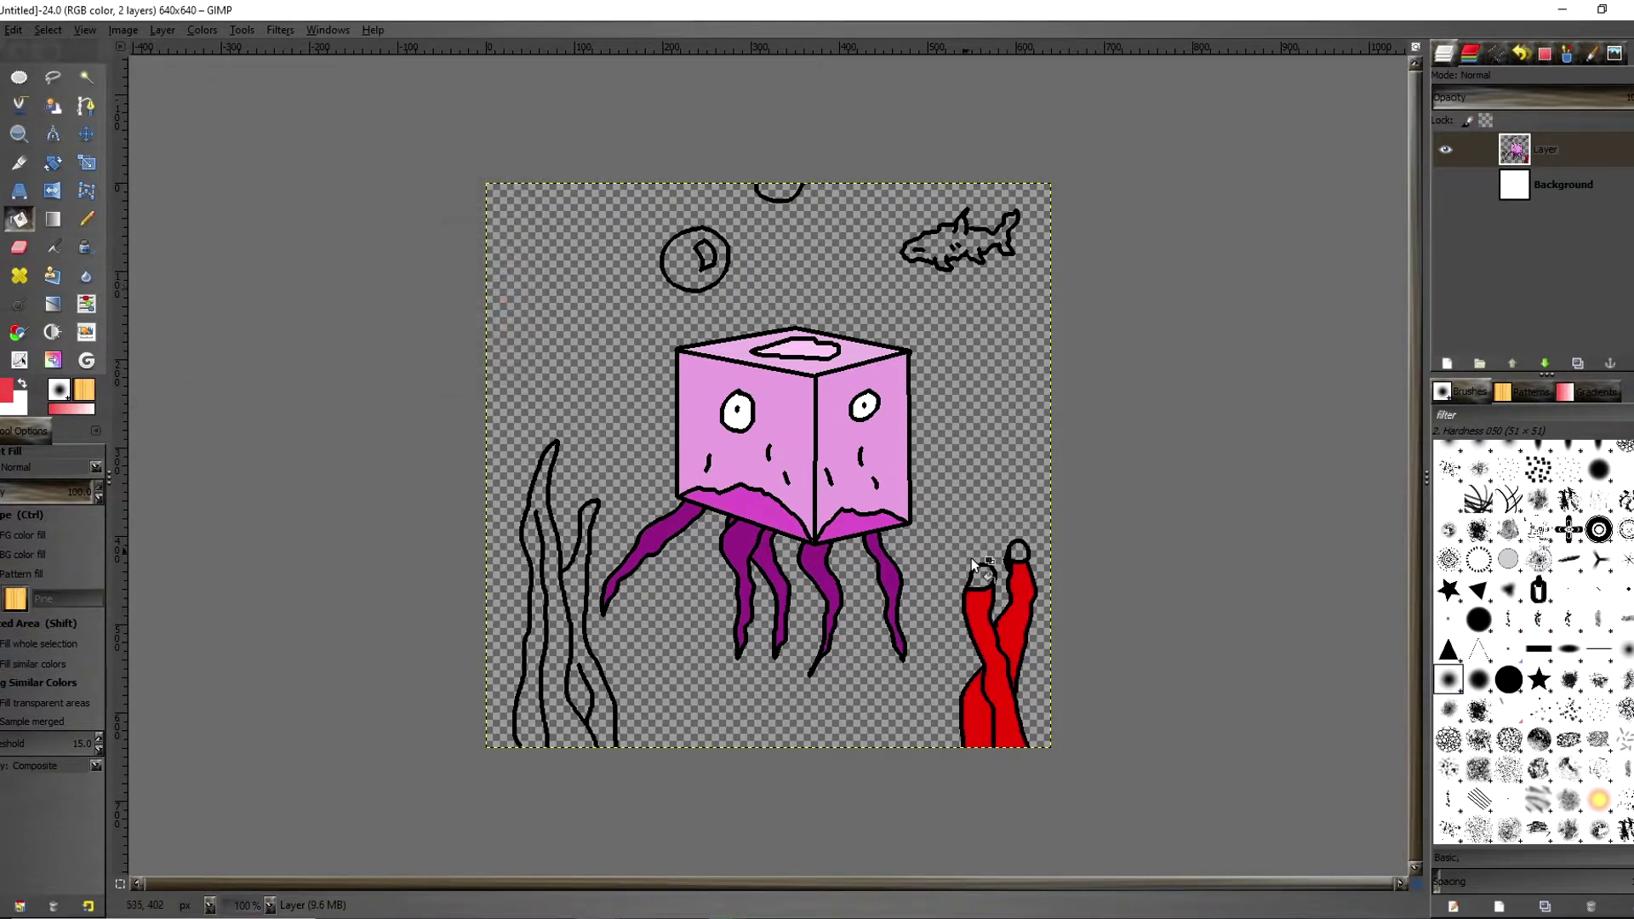
pyautogui.click(1019, 555)
# - Set the background color to bright green 18ff00, swap it to the foreground and fill every section of the seaweed
pyautogui.click(20, 403)
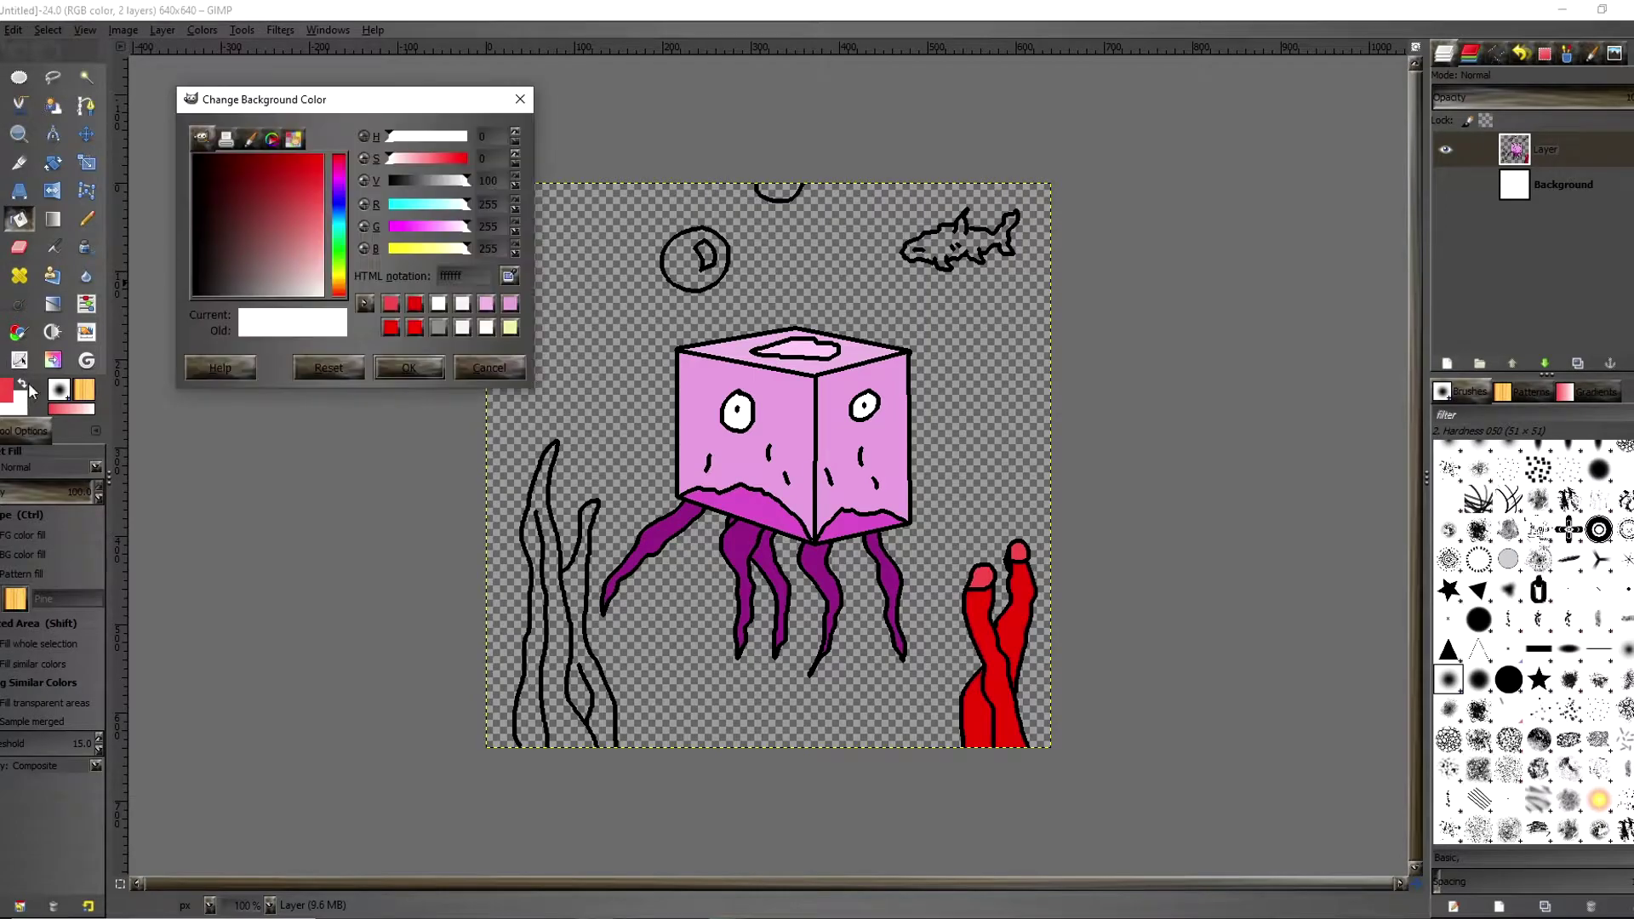
pyautogui.click(339, 250)
pyautogui.click(408, 367)
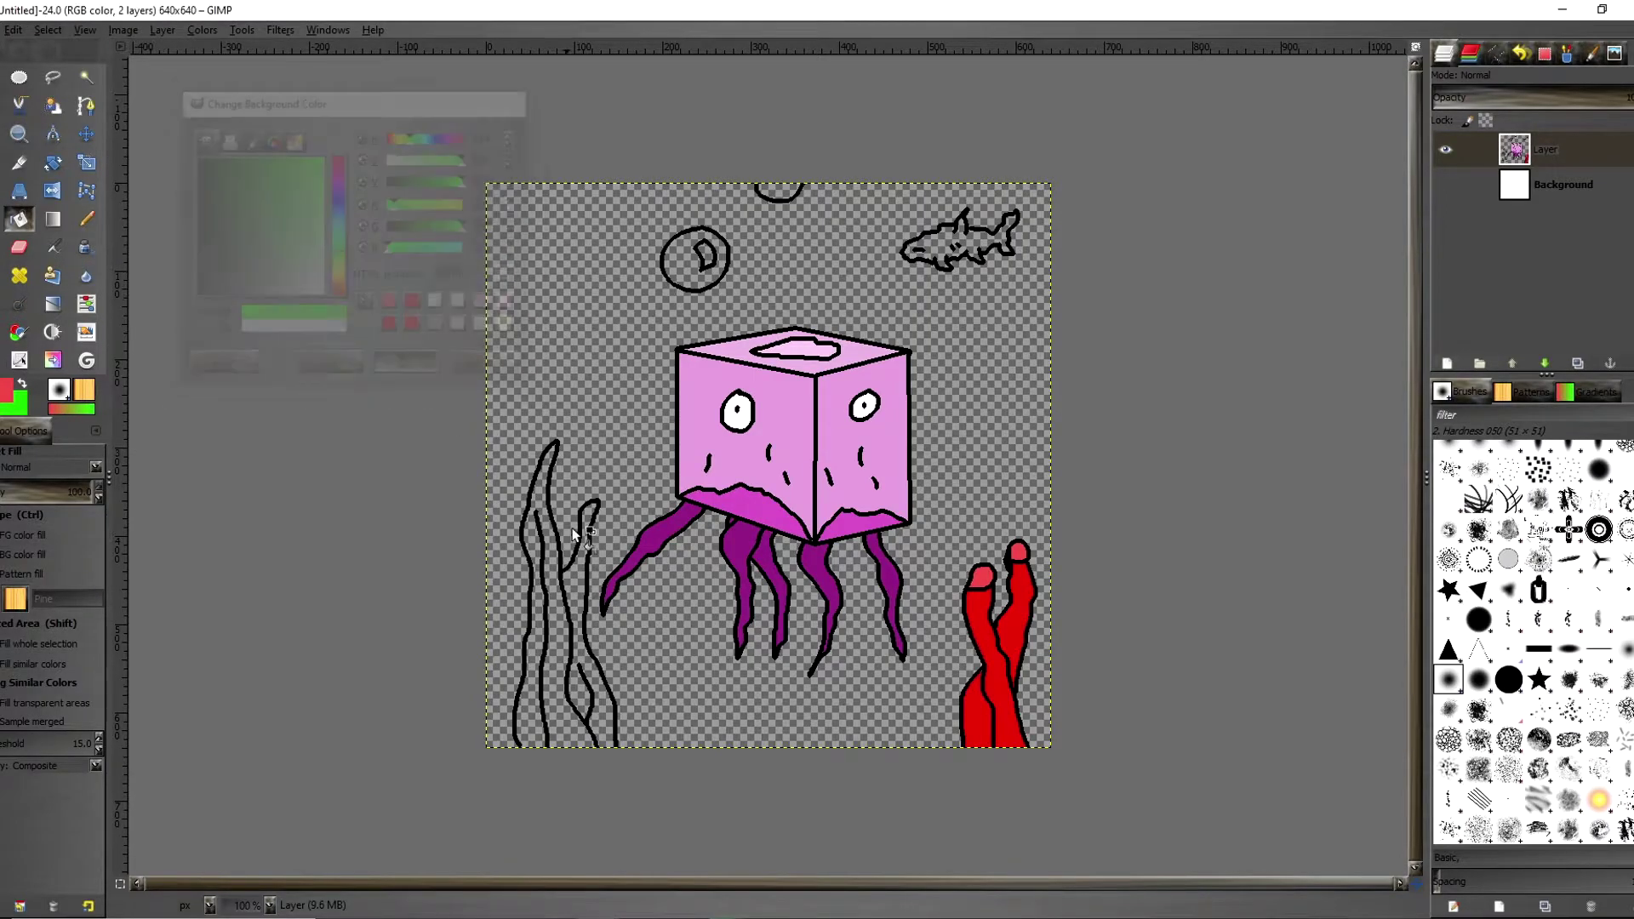
pyautogui.click(591, 612)
pyautogui.click(536, 553)
pyautogui.click(562, 603)
pyautogui.click(22, 384)
pyautogui.click(540, 596)
pyautogui.click(589, 621)
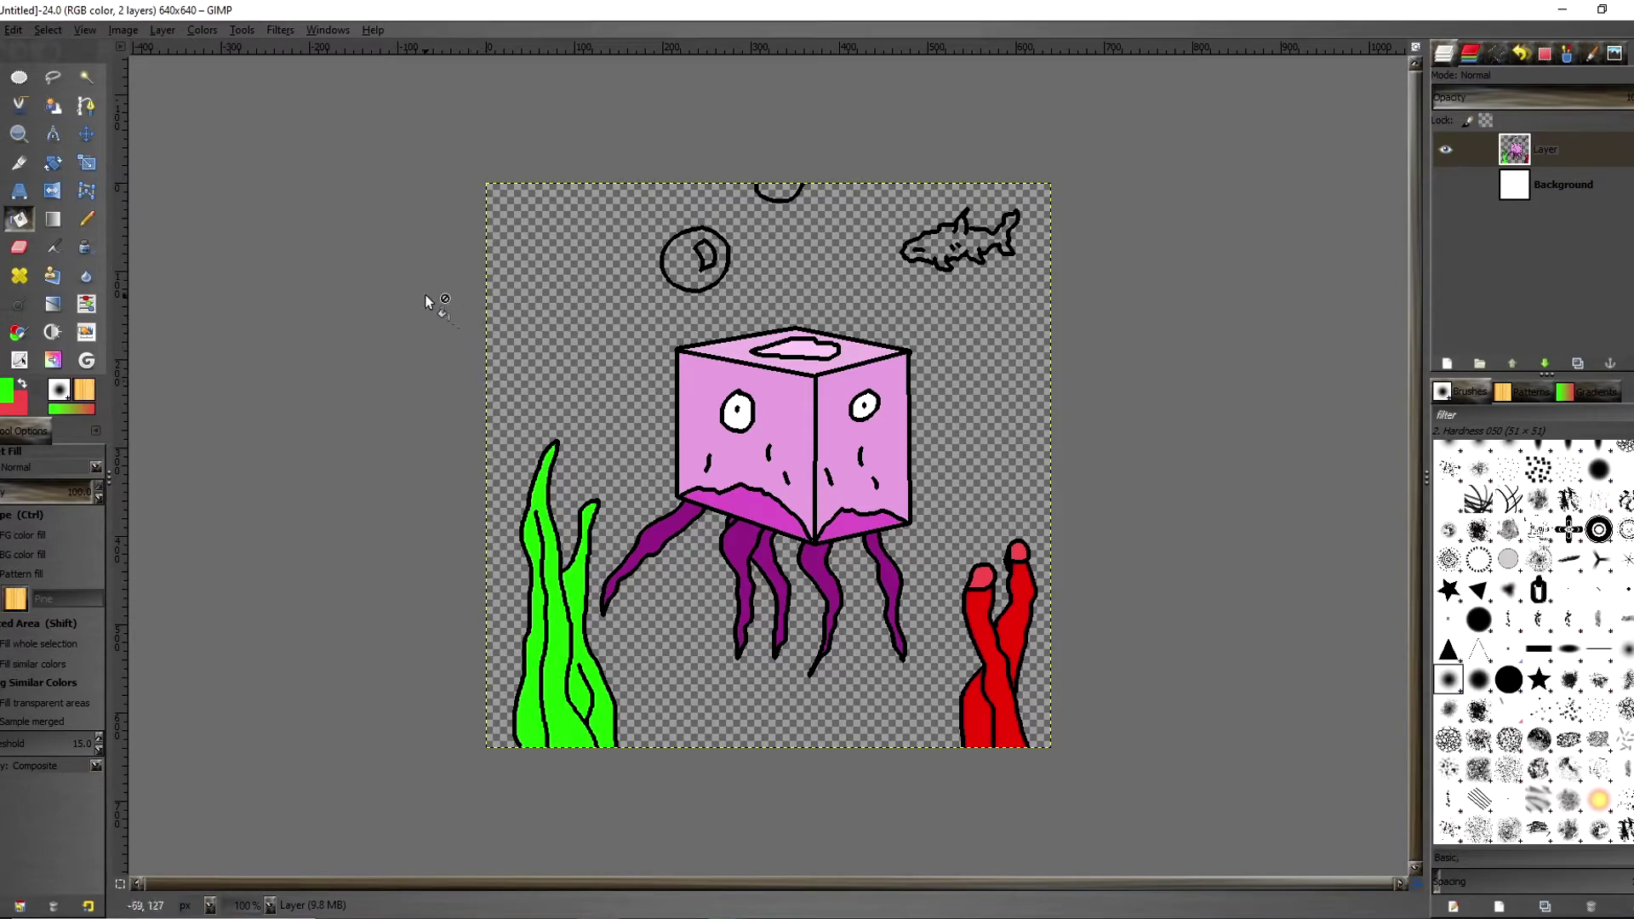
# - Choose a light sky blue and fill the round bubble and the cut-off bubble at the canvas's upper edge
pyautogui.click(7, 390)
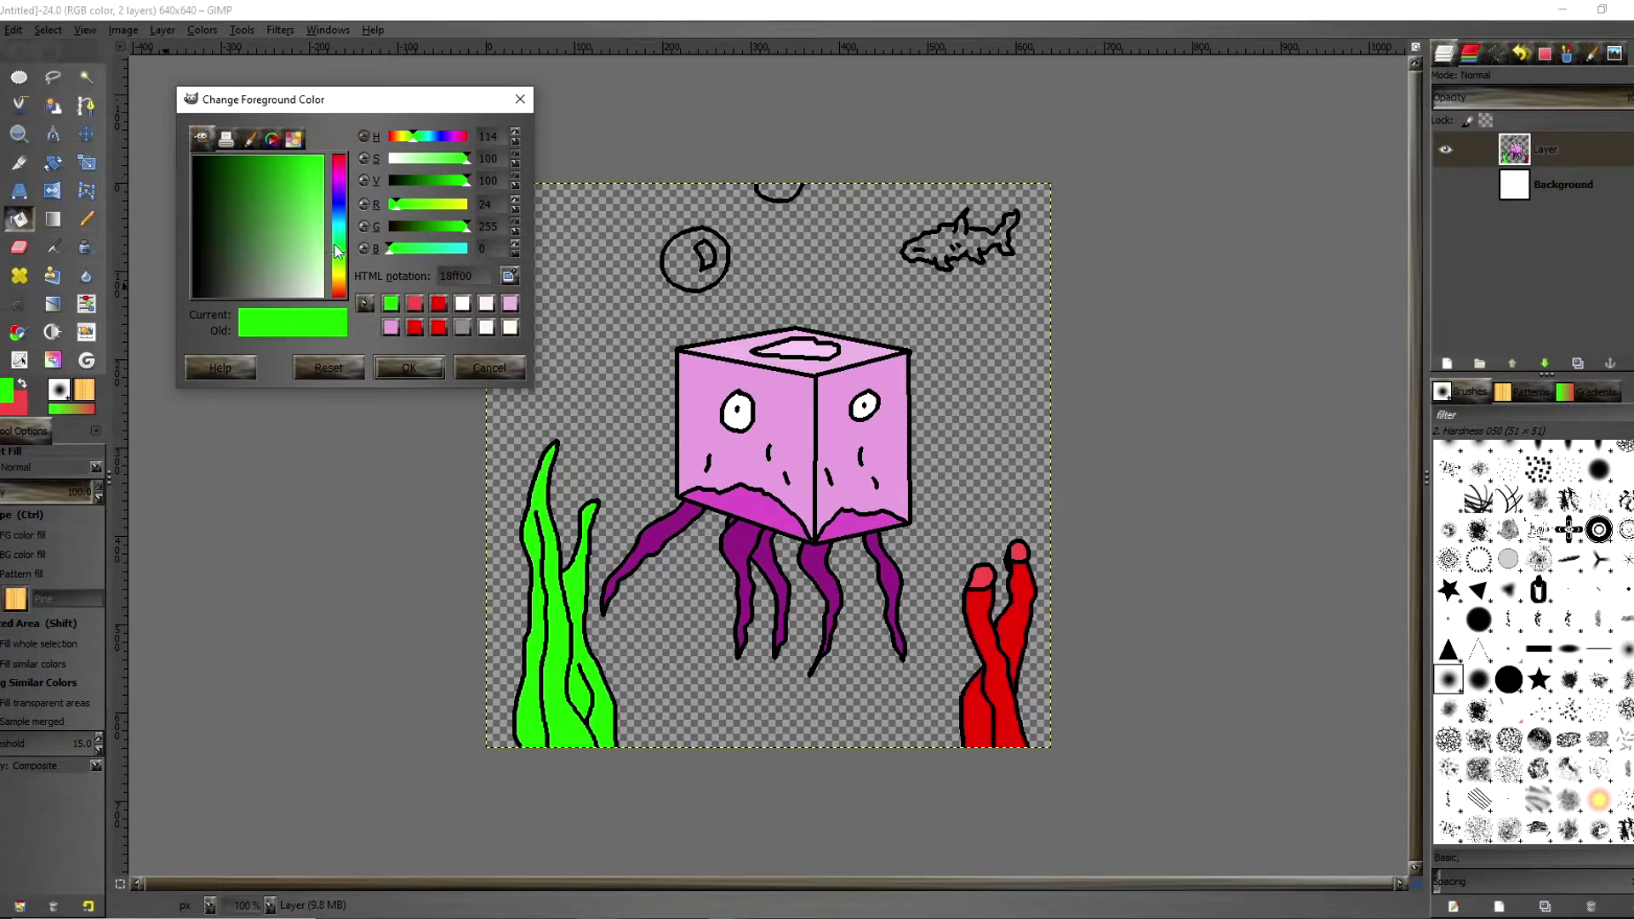
pyautogui.click(338, 221)
pyautogui.click(318, 223)
pyautogui.click(403, 366)
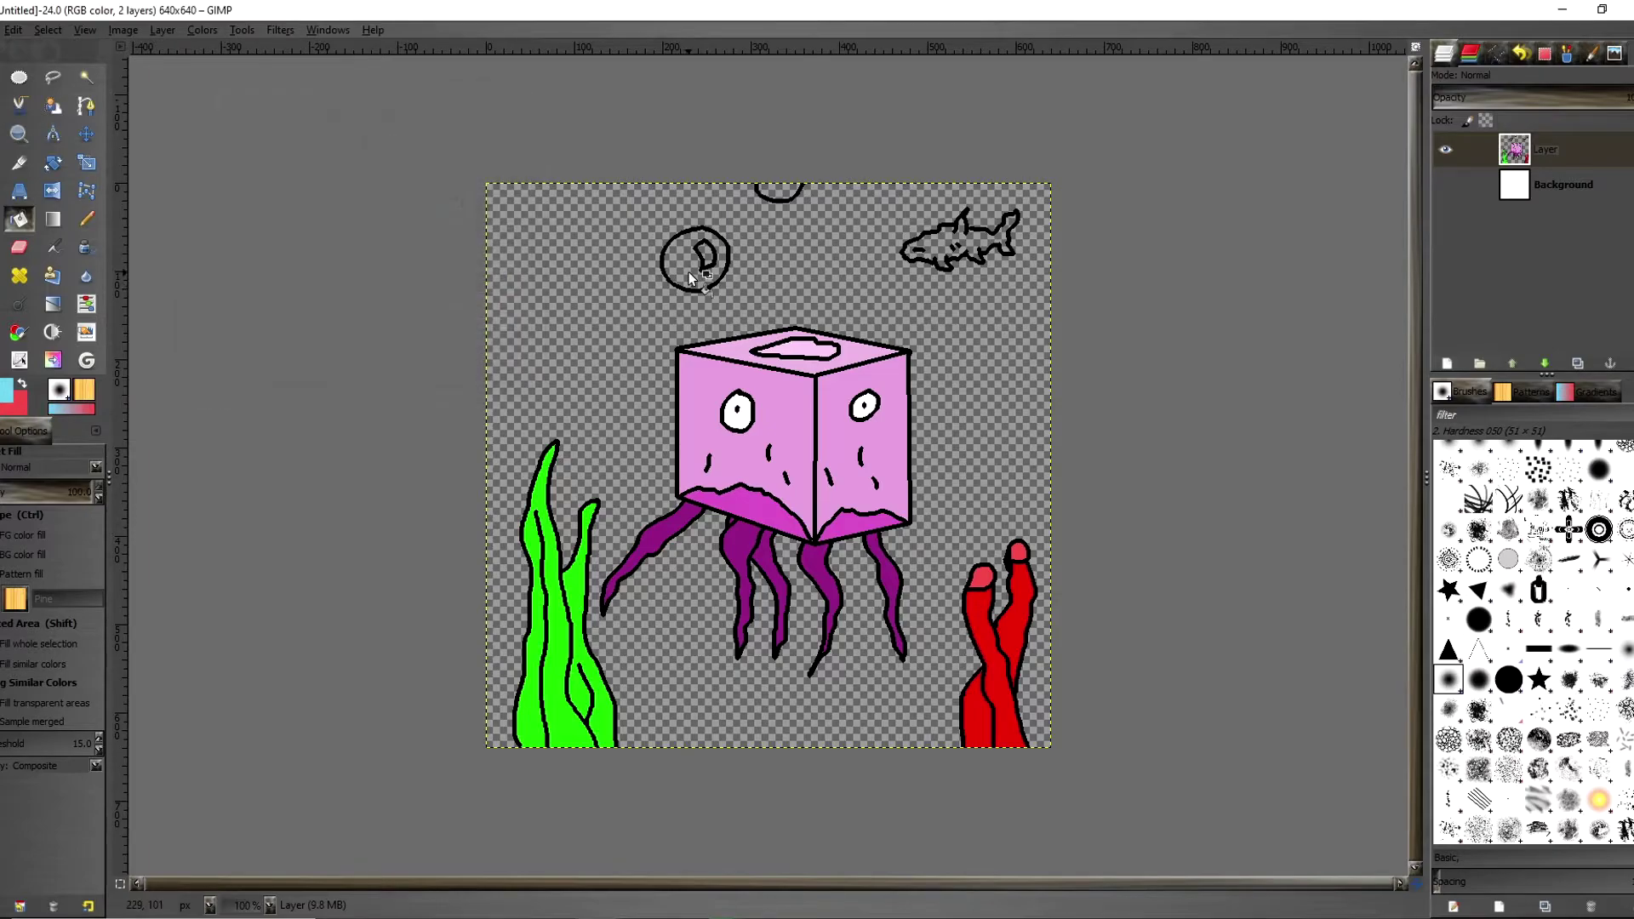
pyautogui.click(723, 268)
pyautogui.click(781, 192)
# - Fill the round bubble's curved highlight with white
pyautogui.click(7, 390)
pyautogui.click(196, 157)
pyautogui.click(424, 366)
pyautogui.click(703, 251)
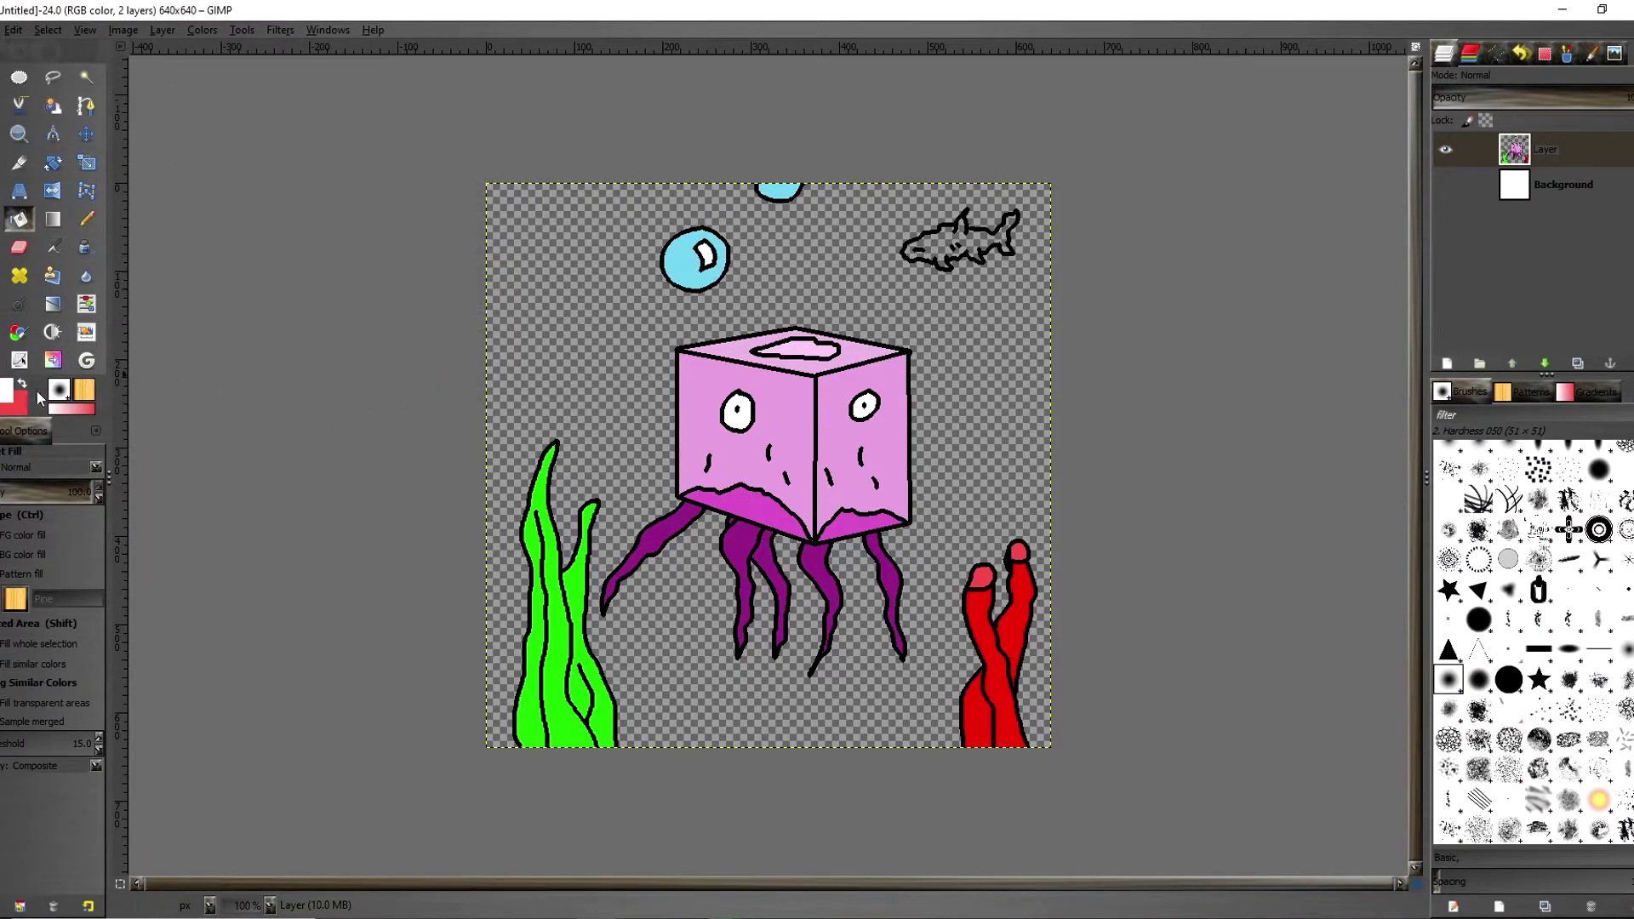
# - Set the foreground color to light gray c8c8c8 and fill the fish's body
pyautogui.click(9, 397)
pyautogui.click(241, 275)
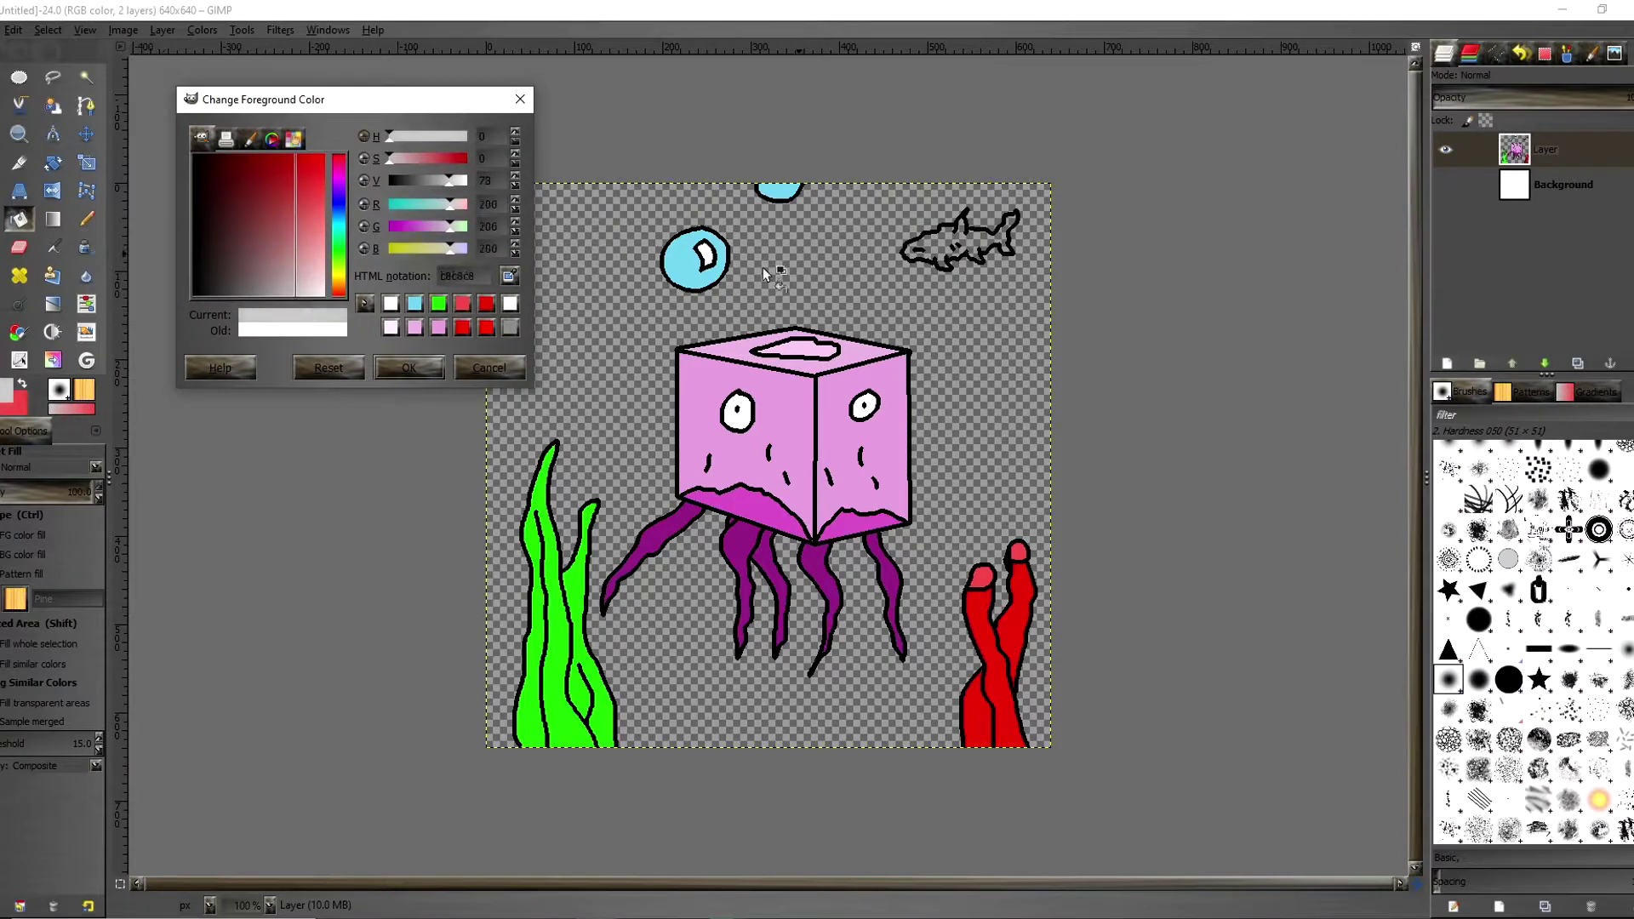
pyautogui.click(396, 361)
pyautogui.click(942, 250)
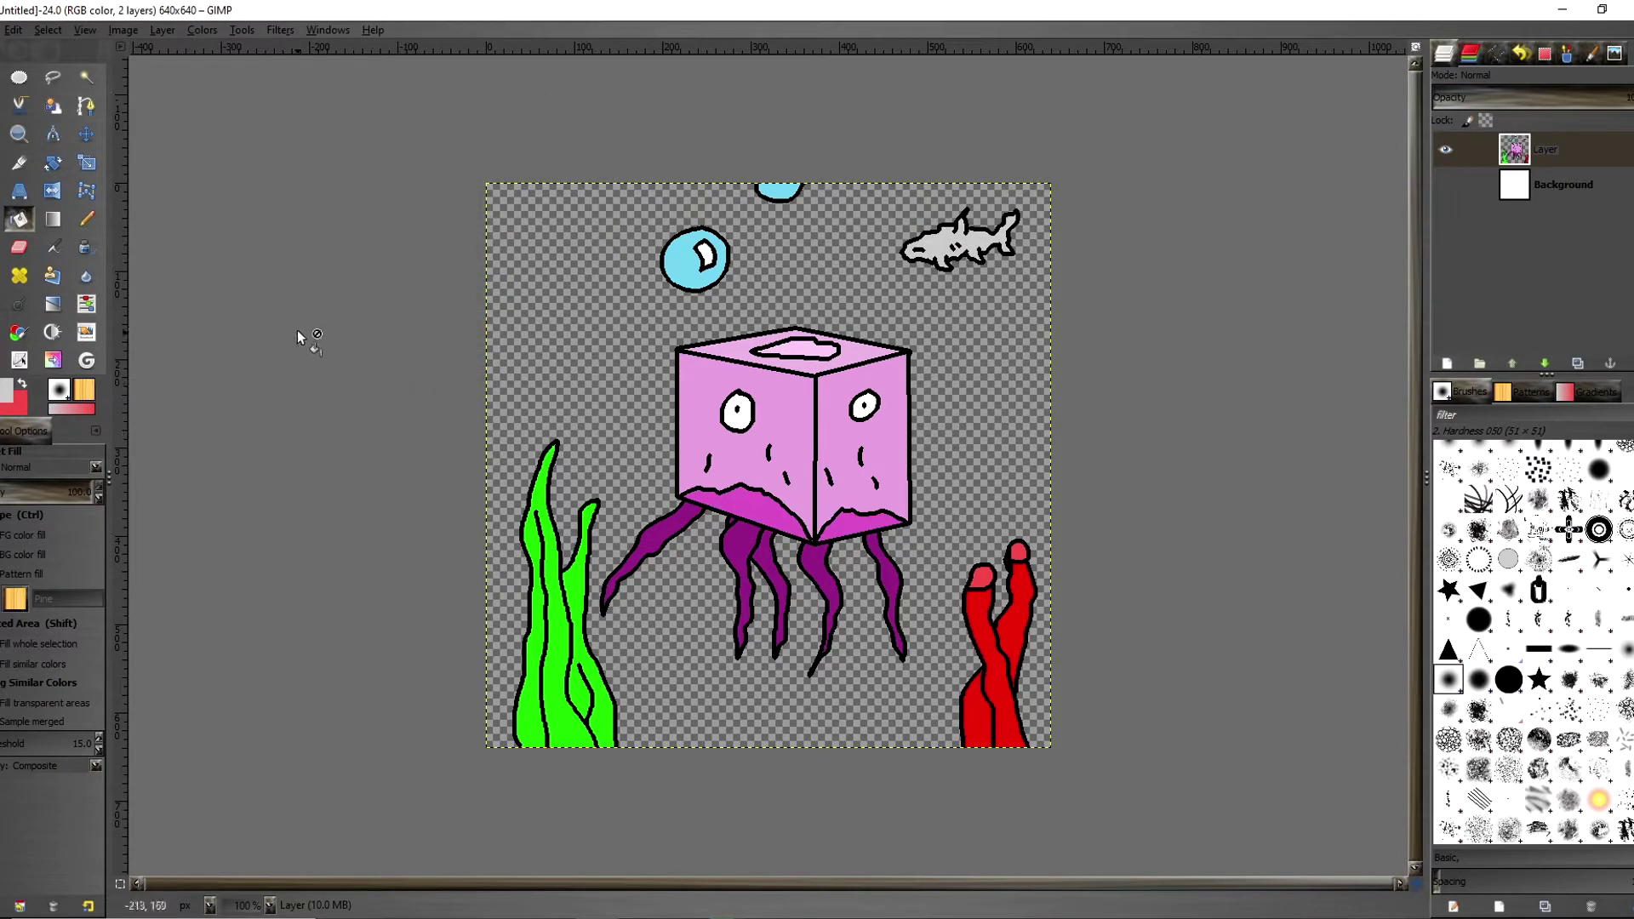
# - Set the foreground color to blue 3385ff and fill the empty area around the drawings as water
pyautogui.click(9, 396)
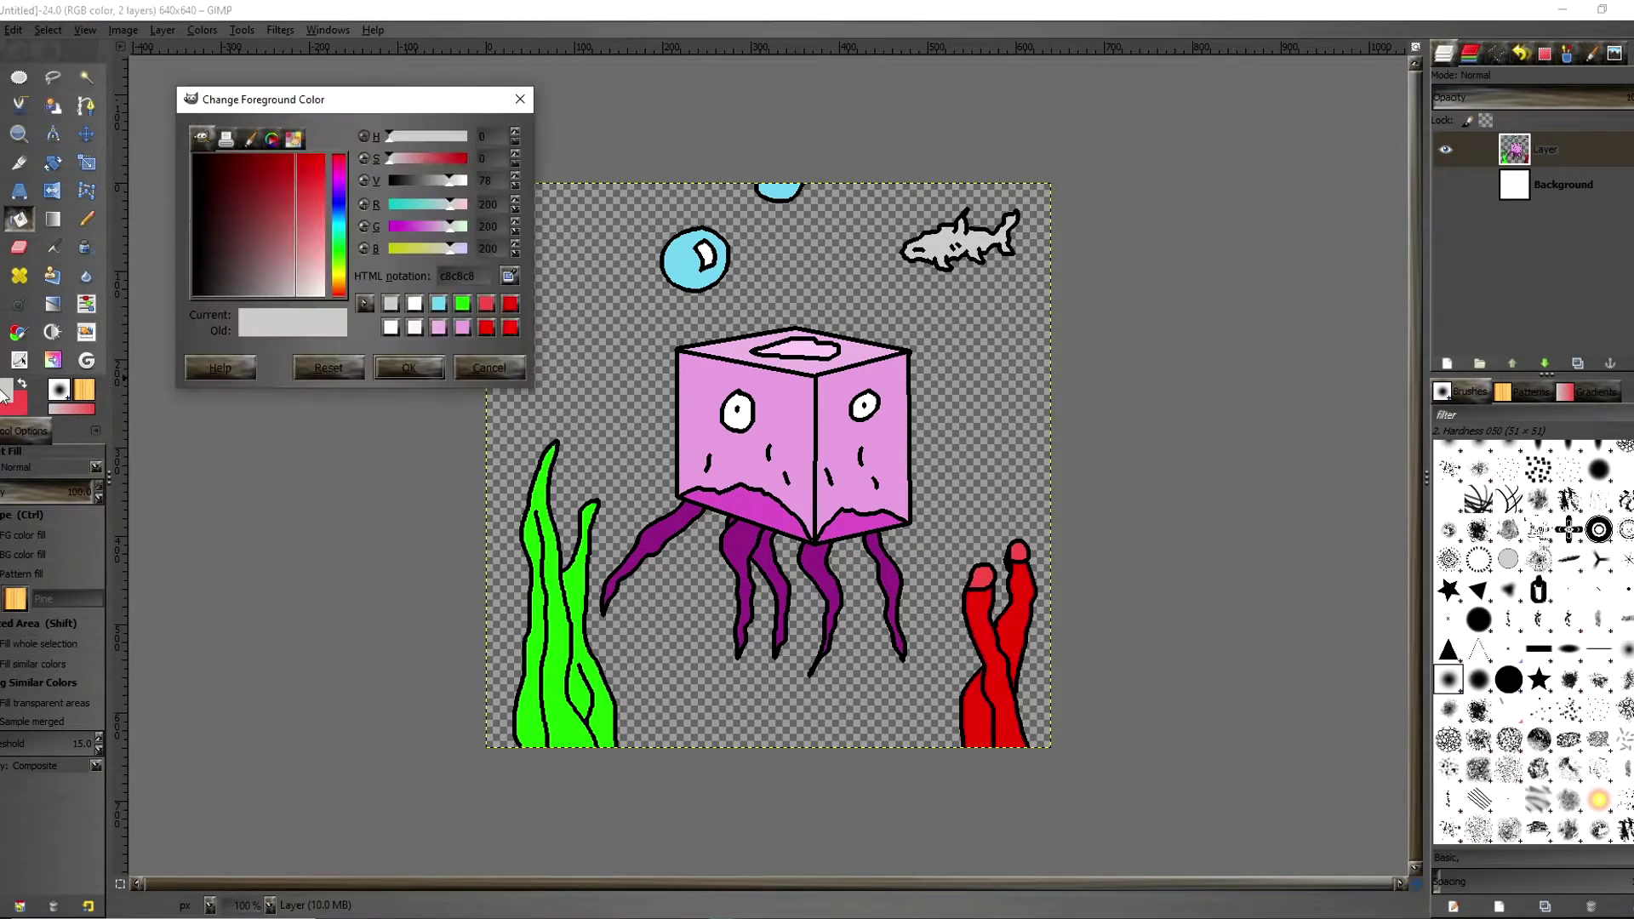
pyautogui.click(338, 213)
pyautogui.click(325, 194)
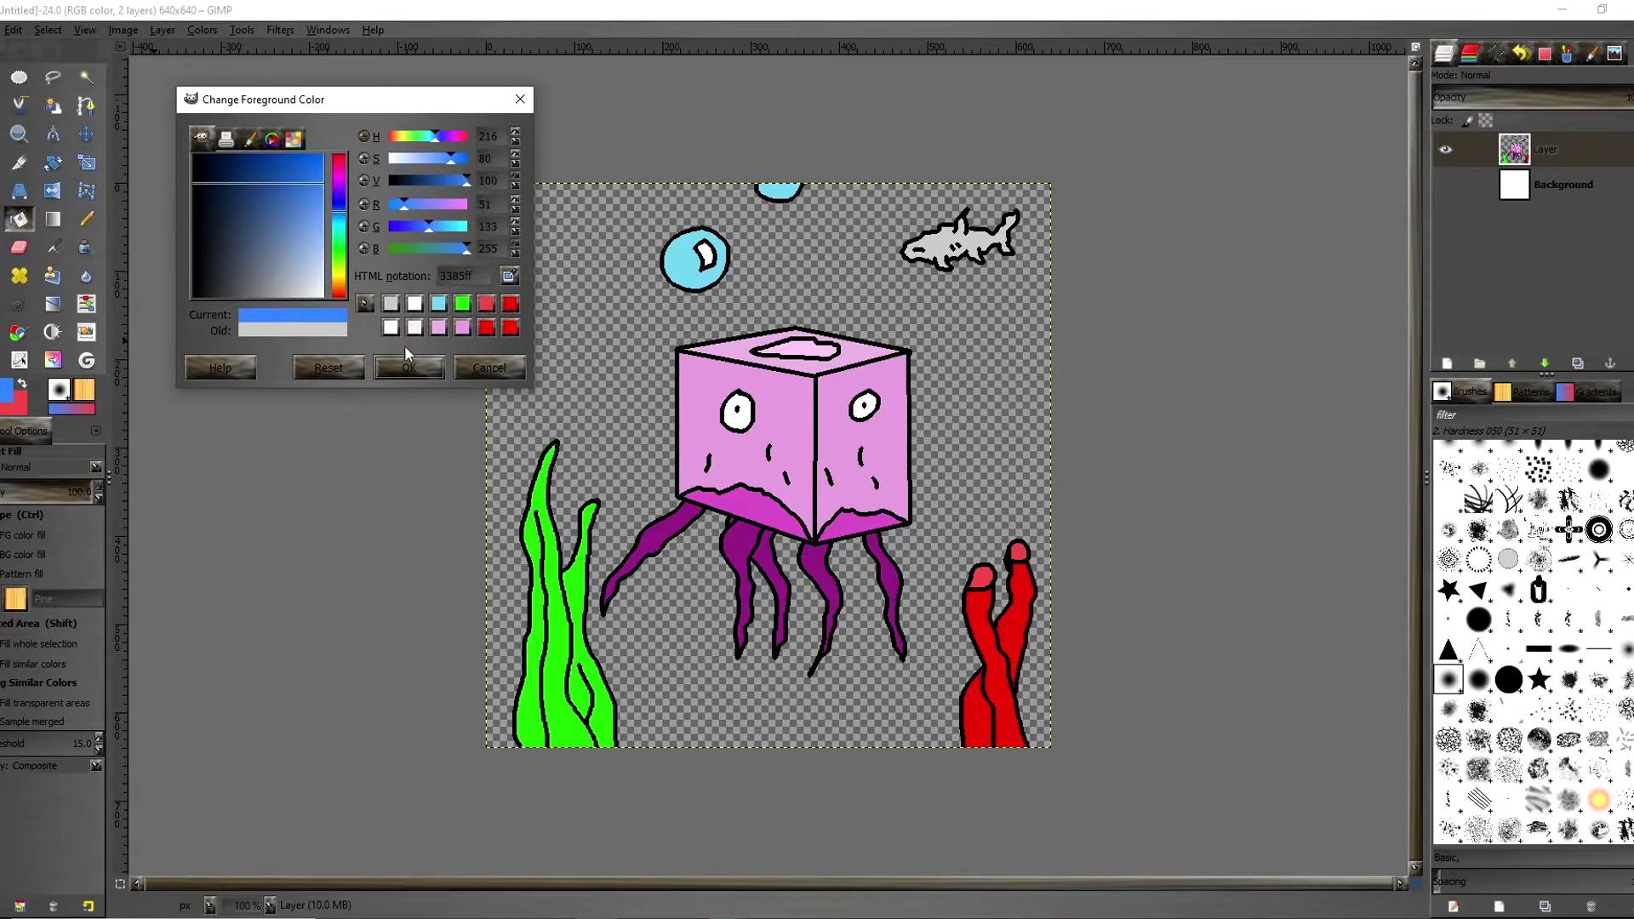
pyautogui.click(409, 367)
pyautogui.click(550, 284)
# - Make the water blue the background color and set the foreground color to darker blue 2458a6
pyautogui.click(22, 385)
pyautogui.press('o')
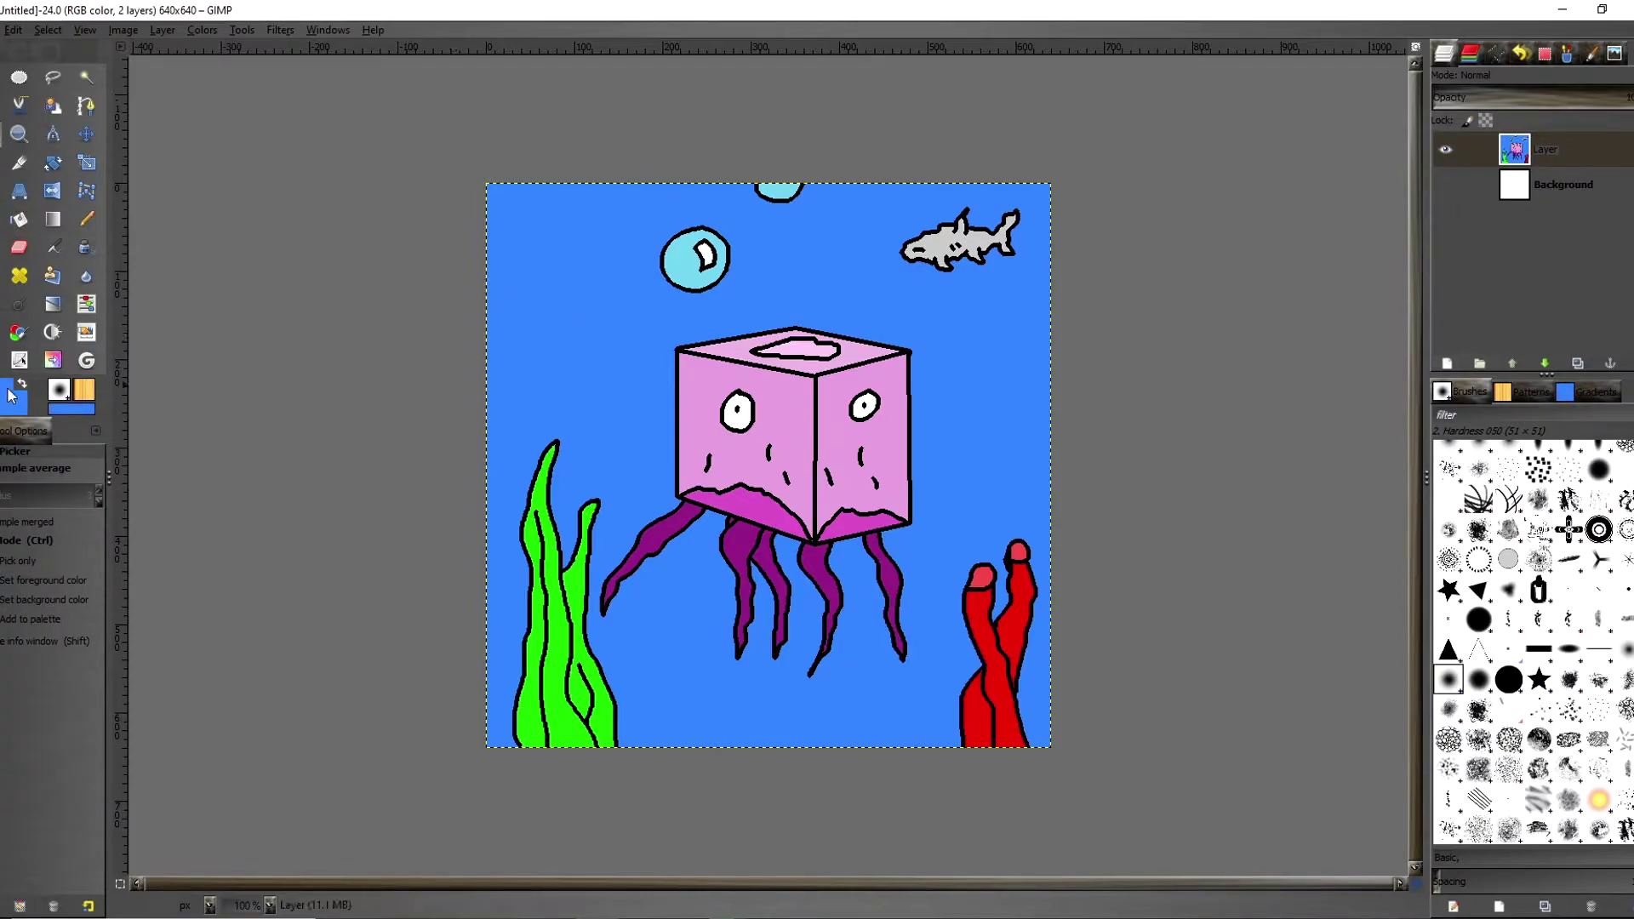
pyautogui.click(583, 306)
pyautogui.click(13, 393)
pyautogui.click(279, 193)
pyautogui.click(409, 367)
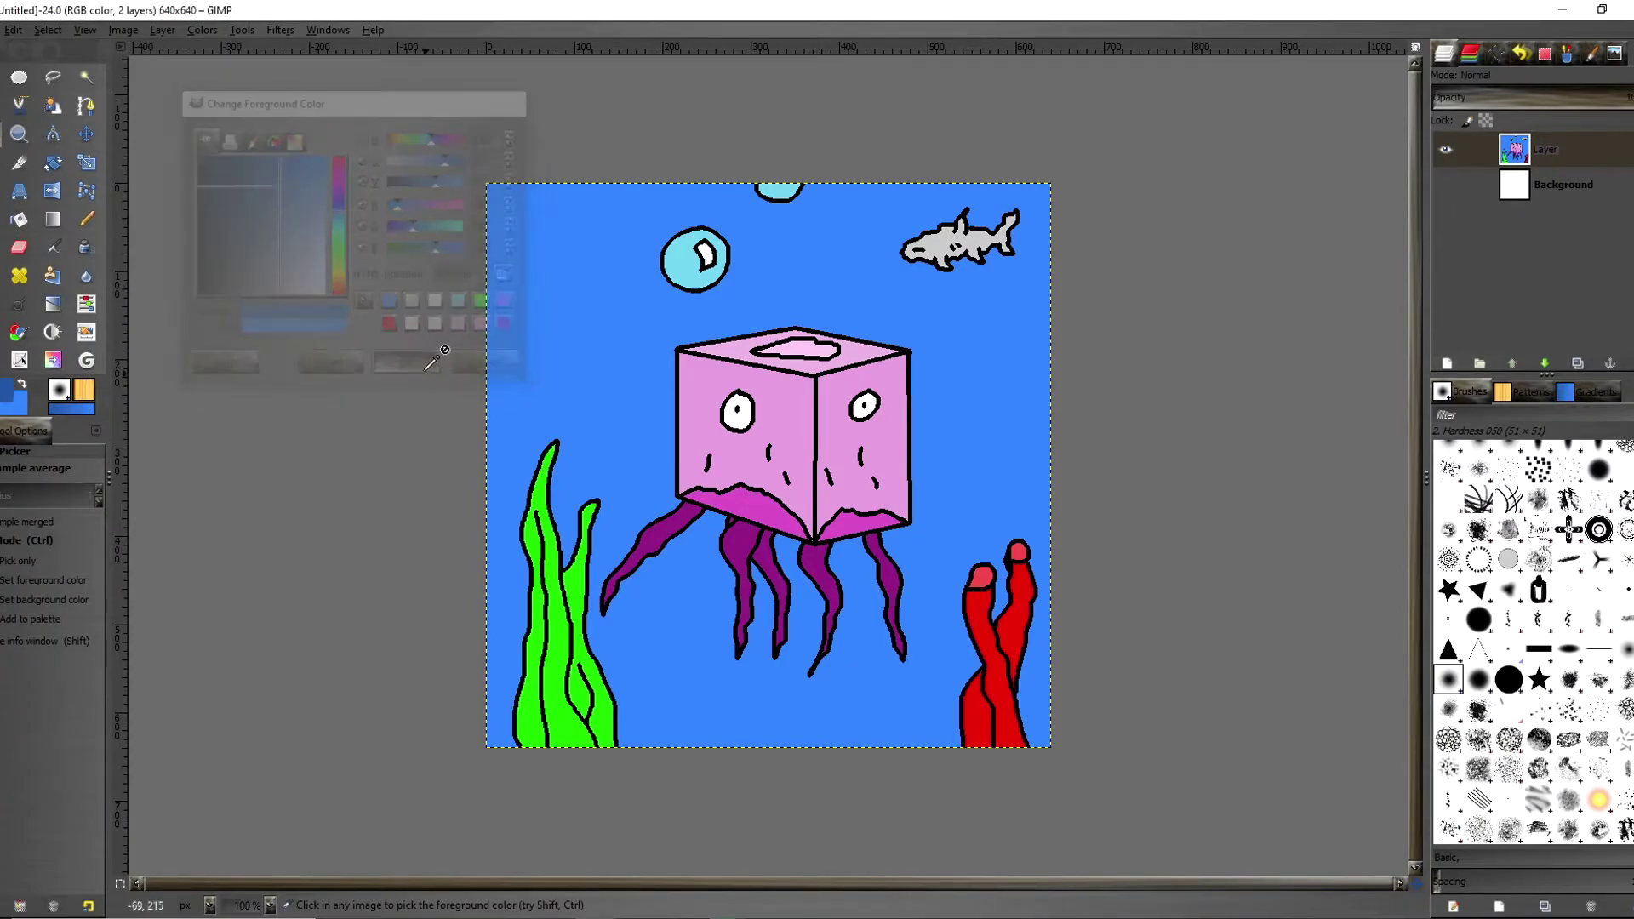
# - Select the water by color and apply a linear gradient from dark blue below to lighter blue above, then clear the selection
pyautogui.click(86, 78)
pyautogui.click(548, 332)
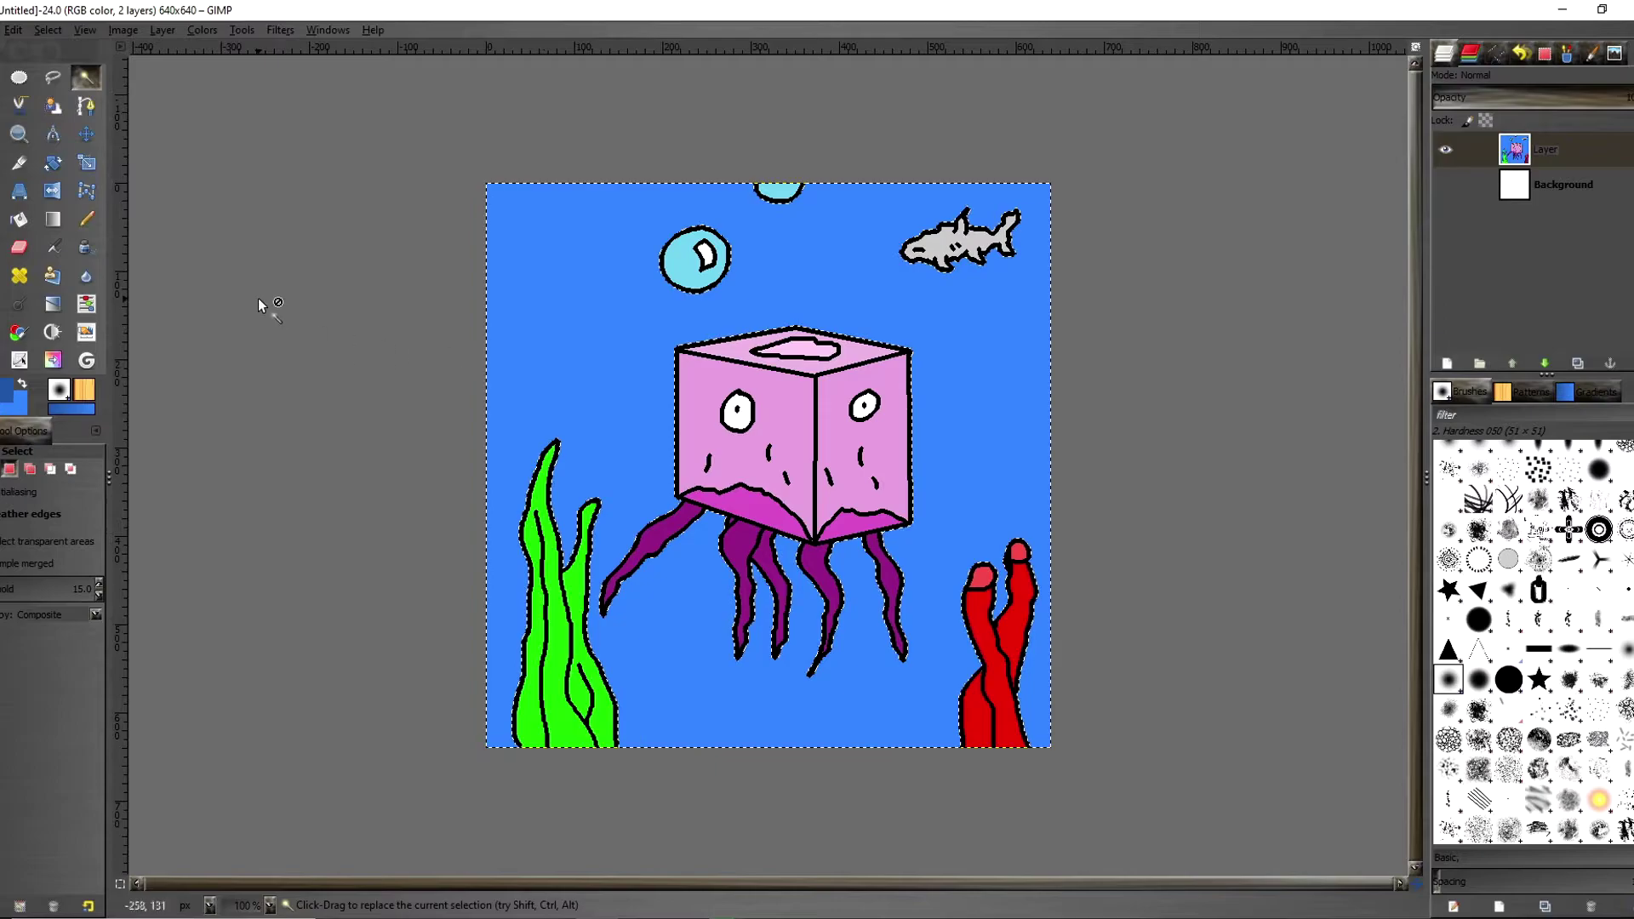
pyautogui.click(53, 219)
pyautogui.moveTo(589, 286); pyautogui.dragTo(604, 212)
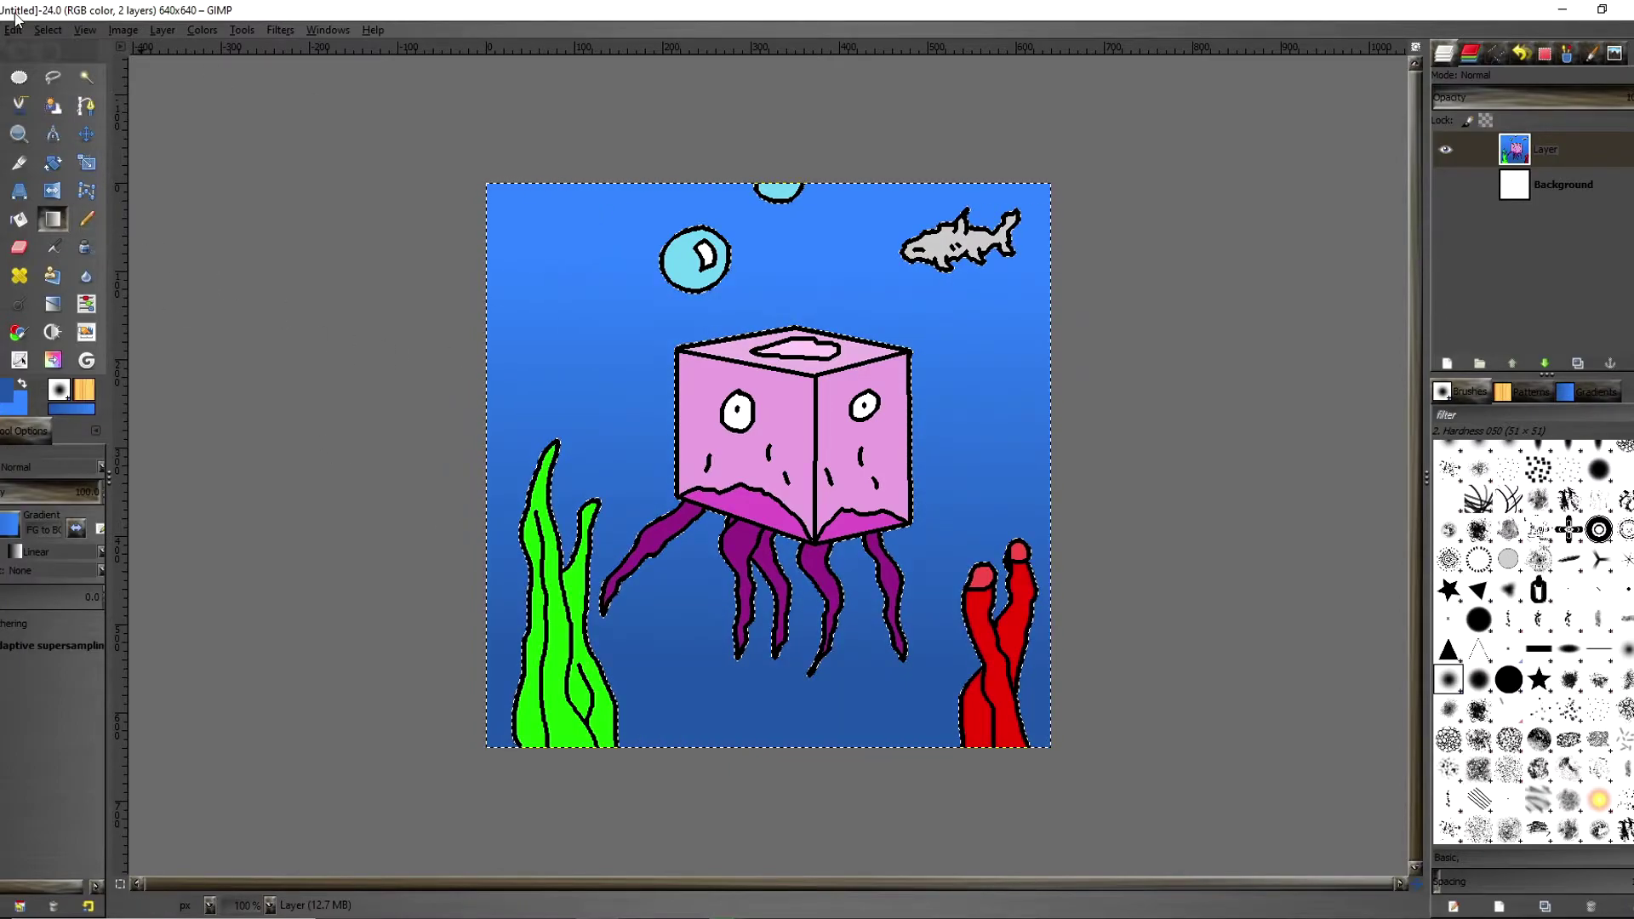
pyautogui.click(47, 30)
pyautogui.click(57, 75)
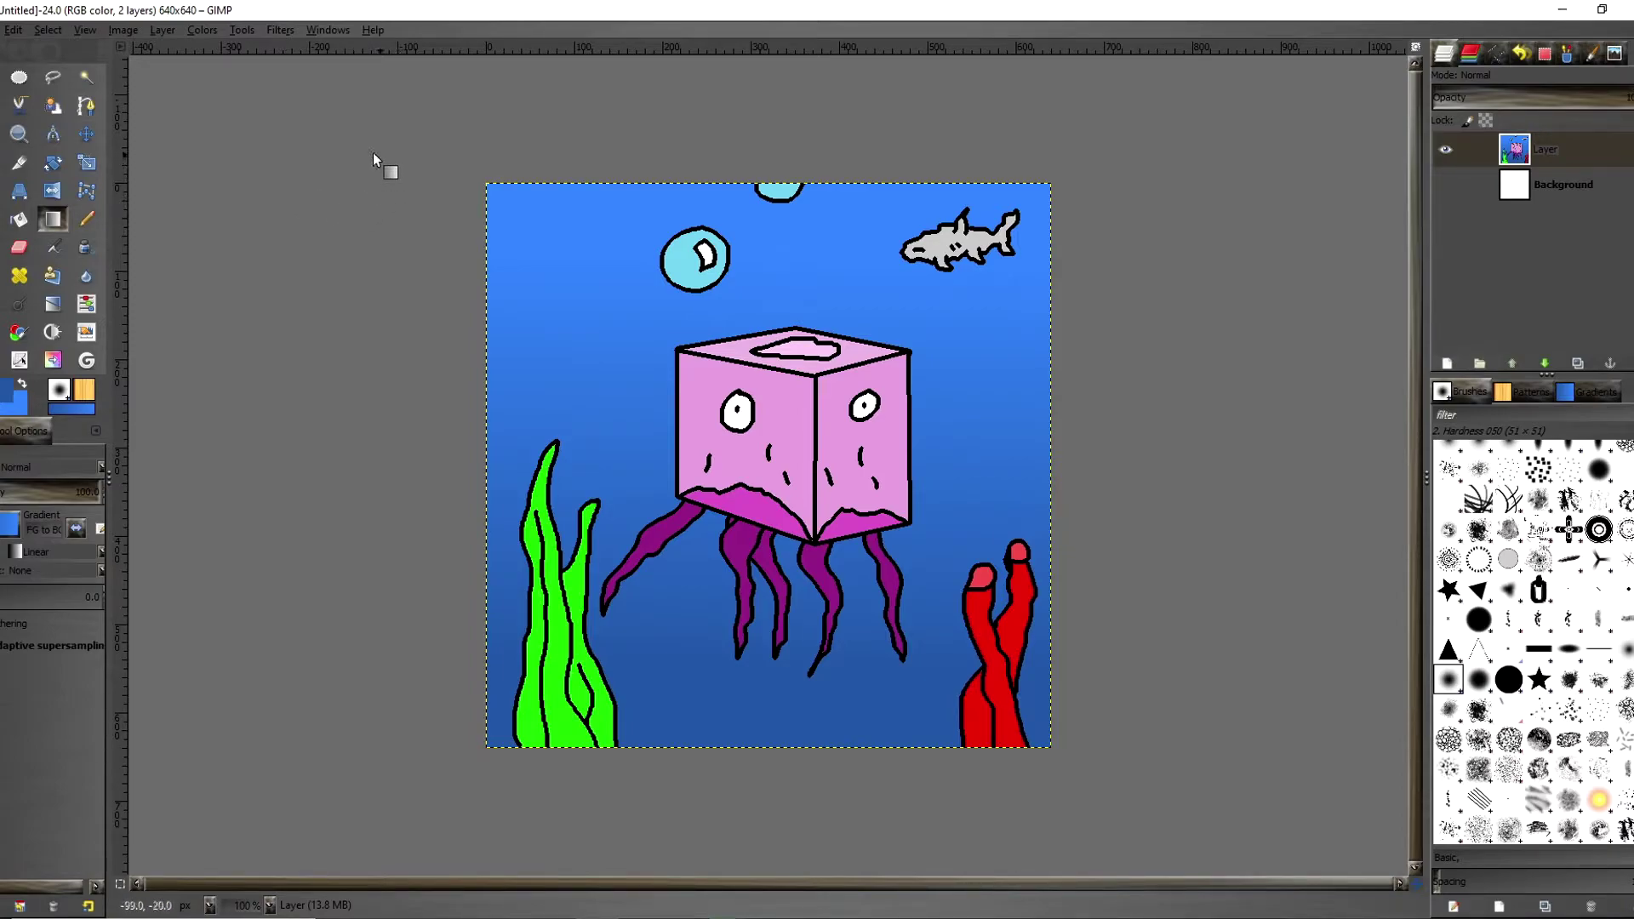
# - Select the full area of the Background layer and shrink the selection by 10 px
pyautogui.click(1548, 189)
pyautogui.click(159, 31)
pyautogui.moveTo(228, 222)
pyautogui.click(441, 293)
pyautogui.click(49, 31)
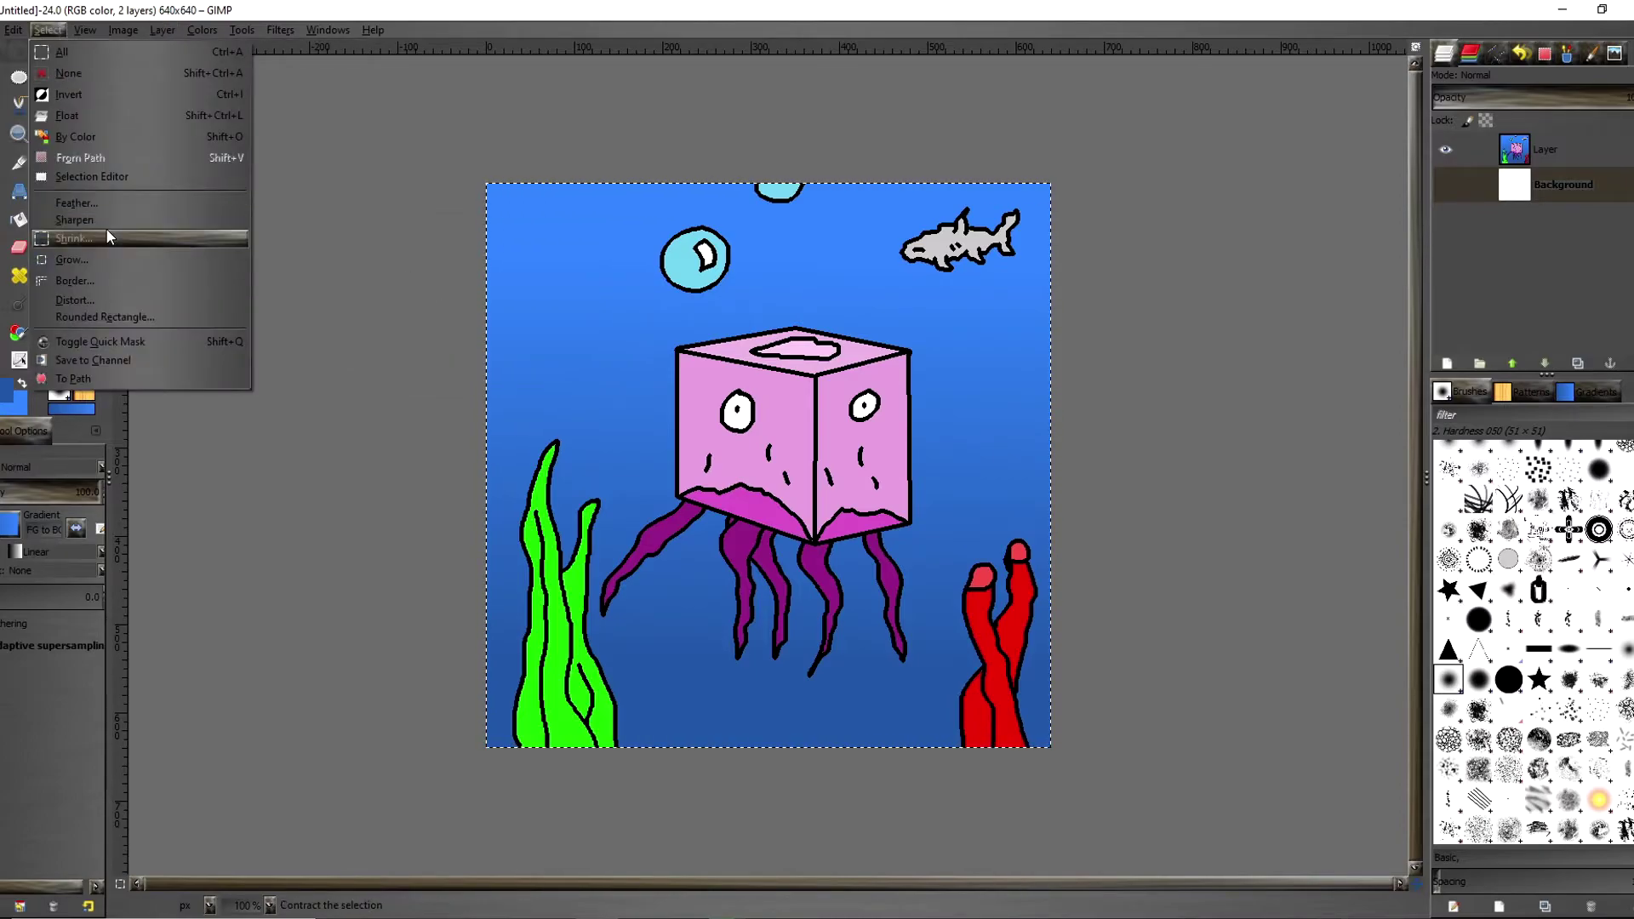
pyautogui.click(106, 228)
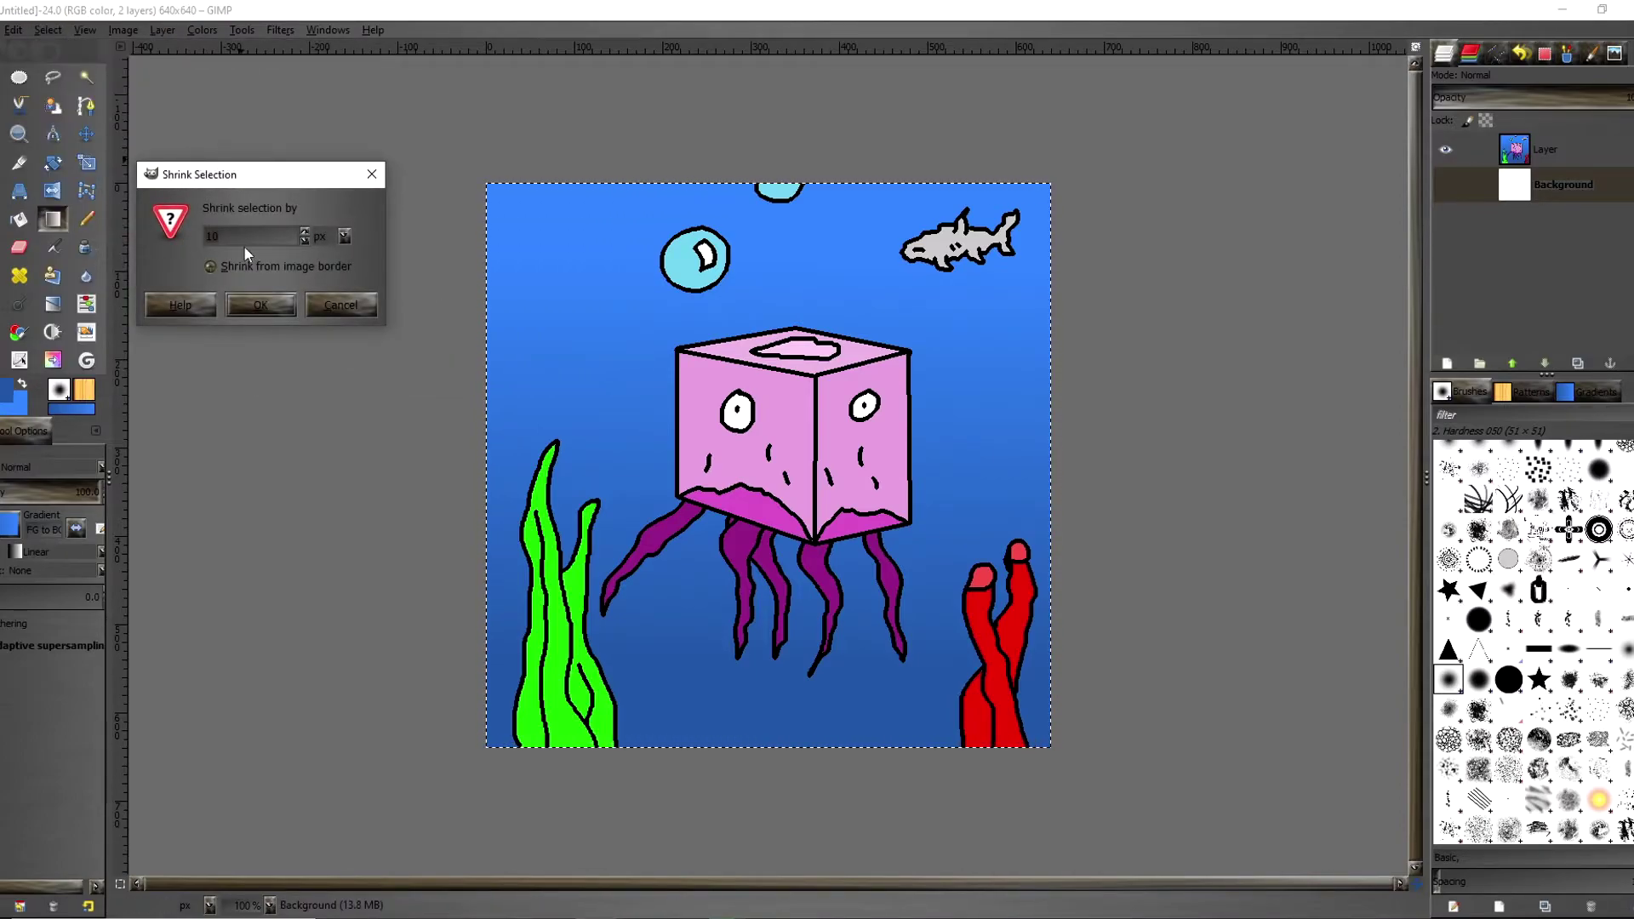
pyautogui.click(259, 304)
# - Invert the shrunken selection to leave only the outer frame selected, and set the foreground color to a lighter blue
pyautogui.click(49, 30)
pyautogui.click(97, 97)
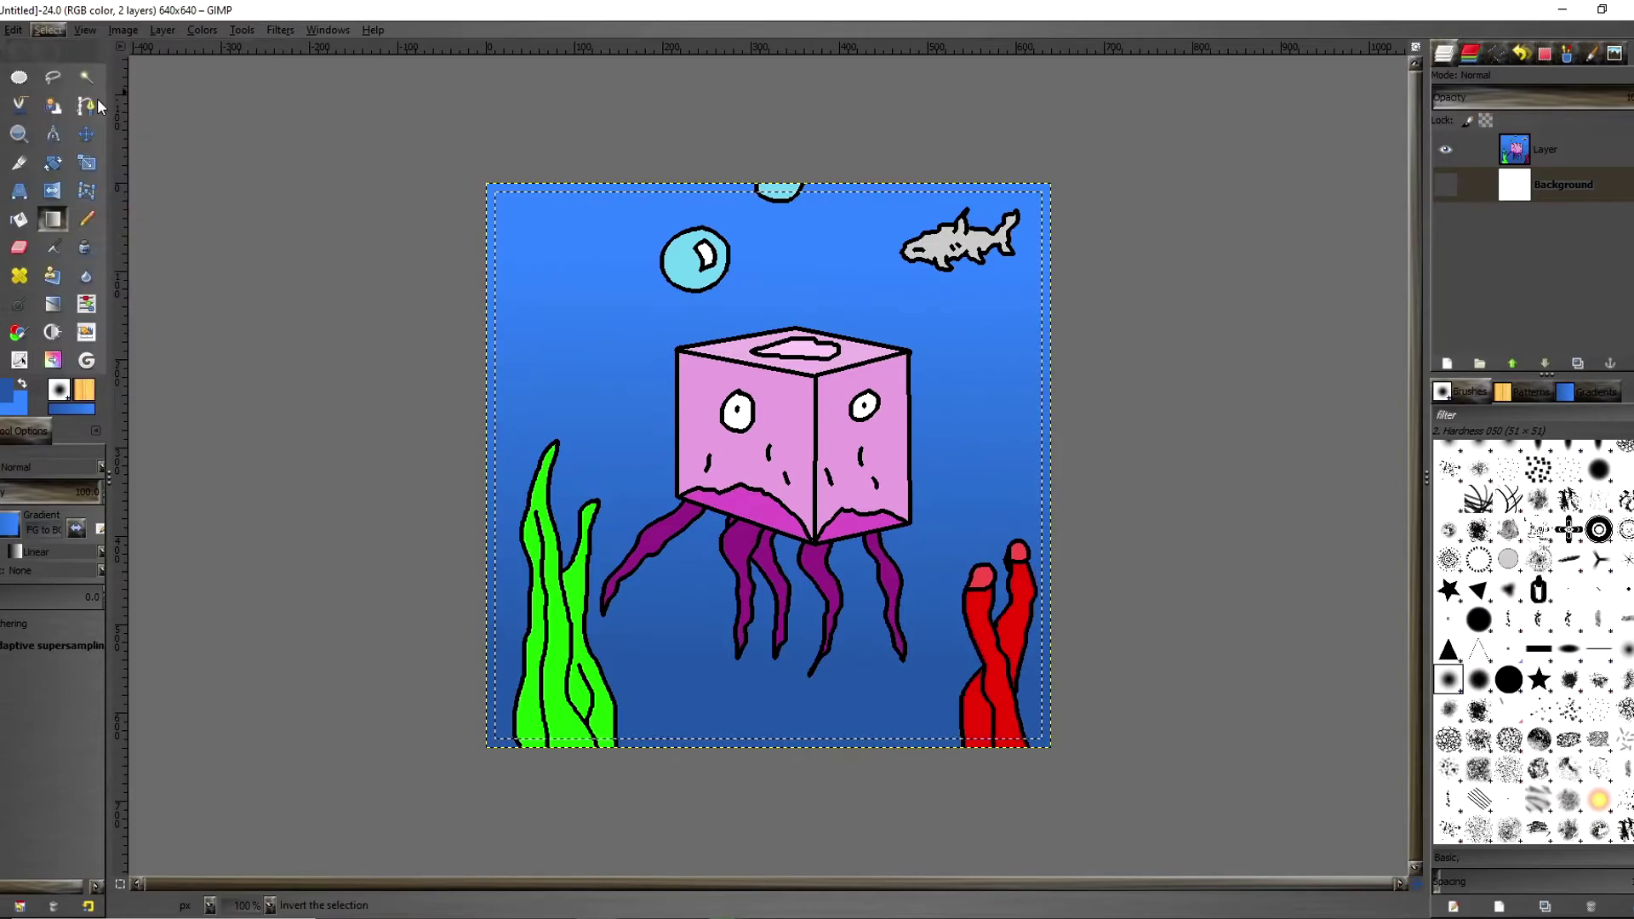
pyautogui.click(12, 393)
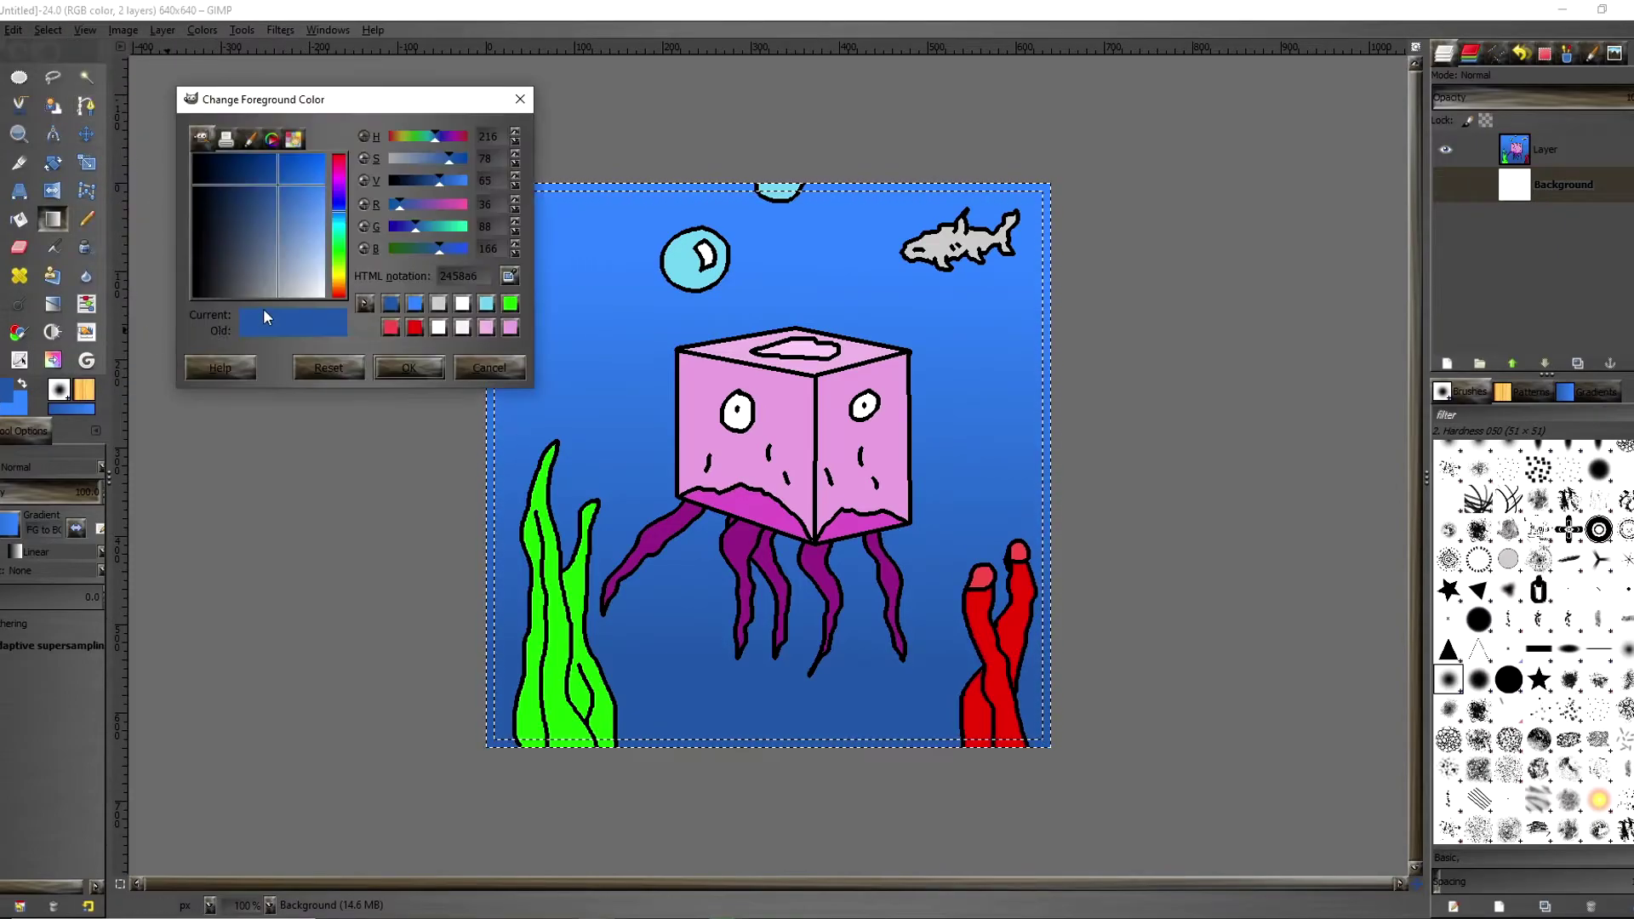
pyautogui.click(284, 163)
pyautogui.moveTo(284, 164); pyautogui.dragTo(298, 205)
pyautogui.click(408, 368)
# - Paint the selected frame on the upper drawing layer with the blue foreground color using a large brush, and clear the selection
pyautogui.click(89, 219)
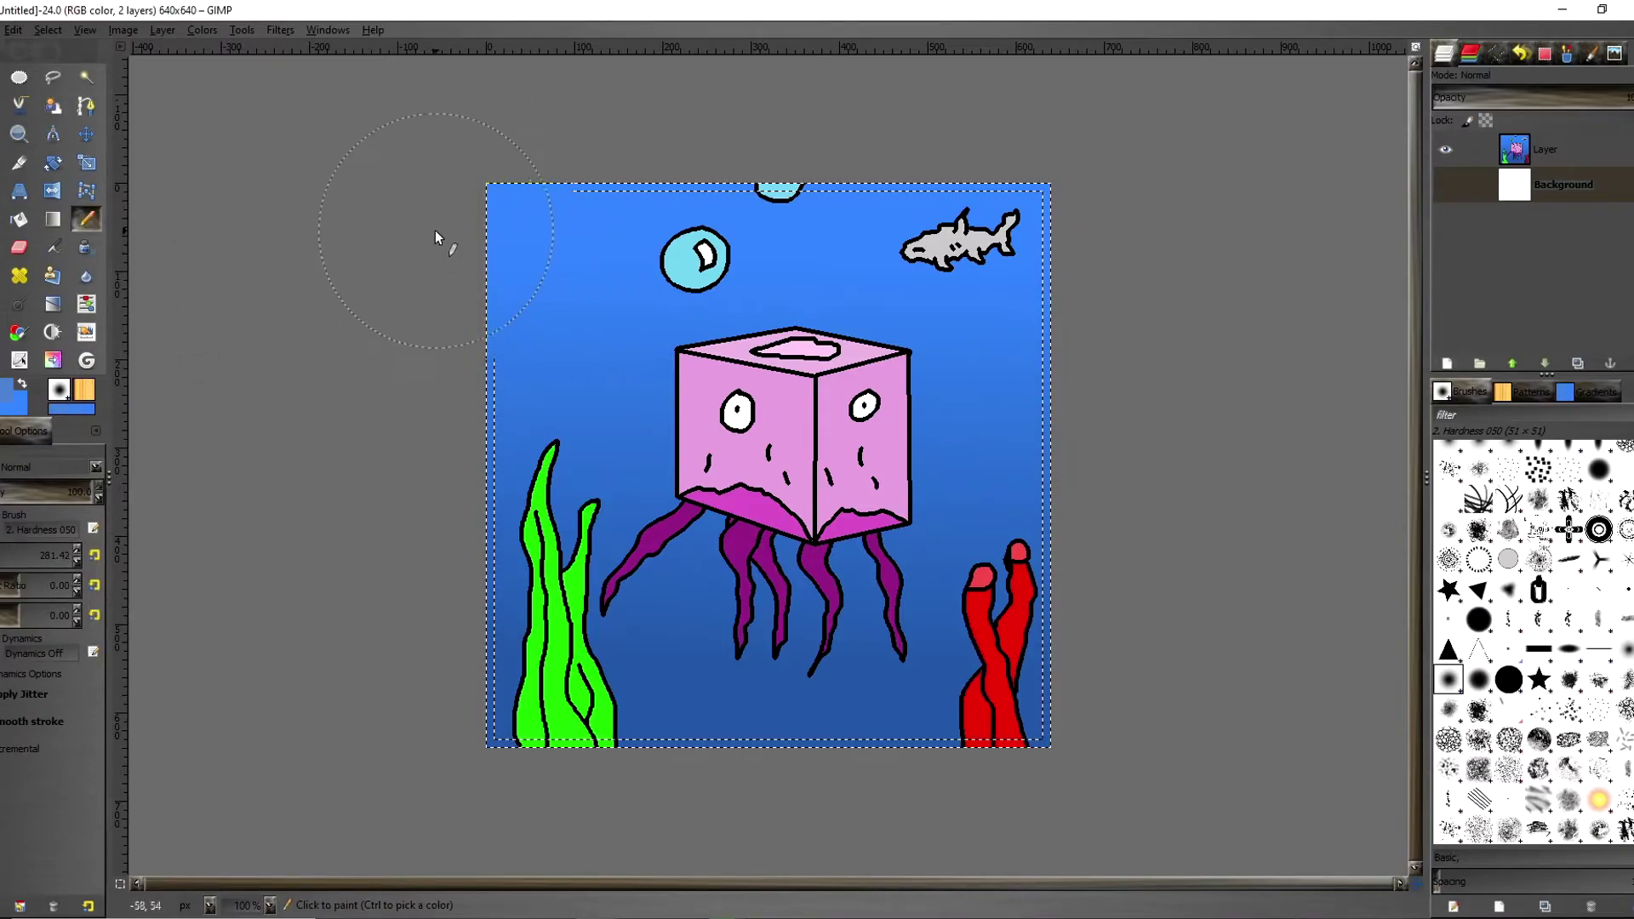
pyautogui.press('pageup')
pyautogui.moveTo(497, 304)
pyautogui.mouseDown()
pyautogui.moveTo(516, 691)
pyautogui.moveTo(555, 733)
pyautogui.moveTo(908, 762)
pyautogui.moveTo(1011, 752)
pyautogui.moveTo(1030, 225)
pyautogui.moveTo(436, 198)
pyautogui.mouseUp()
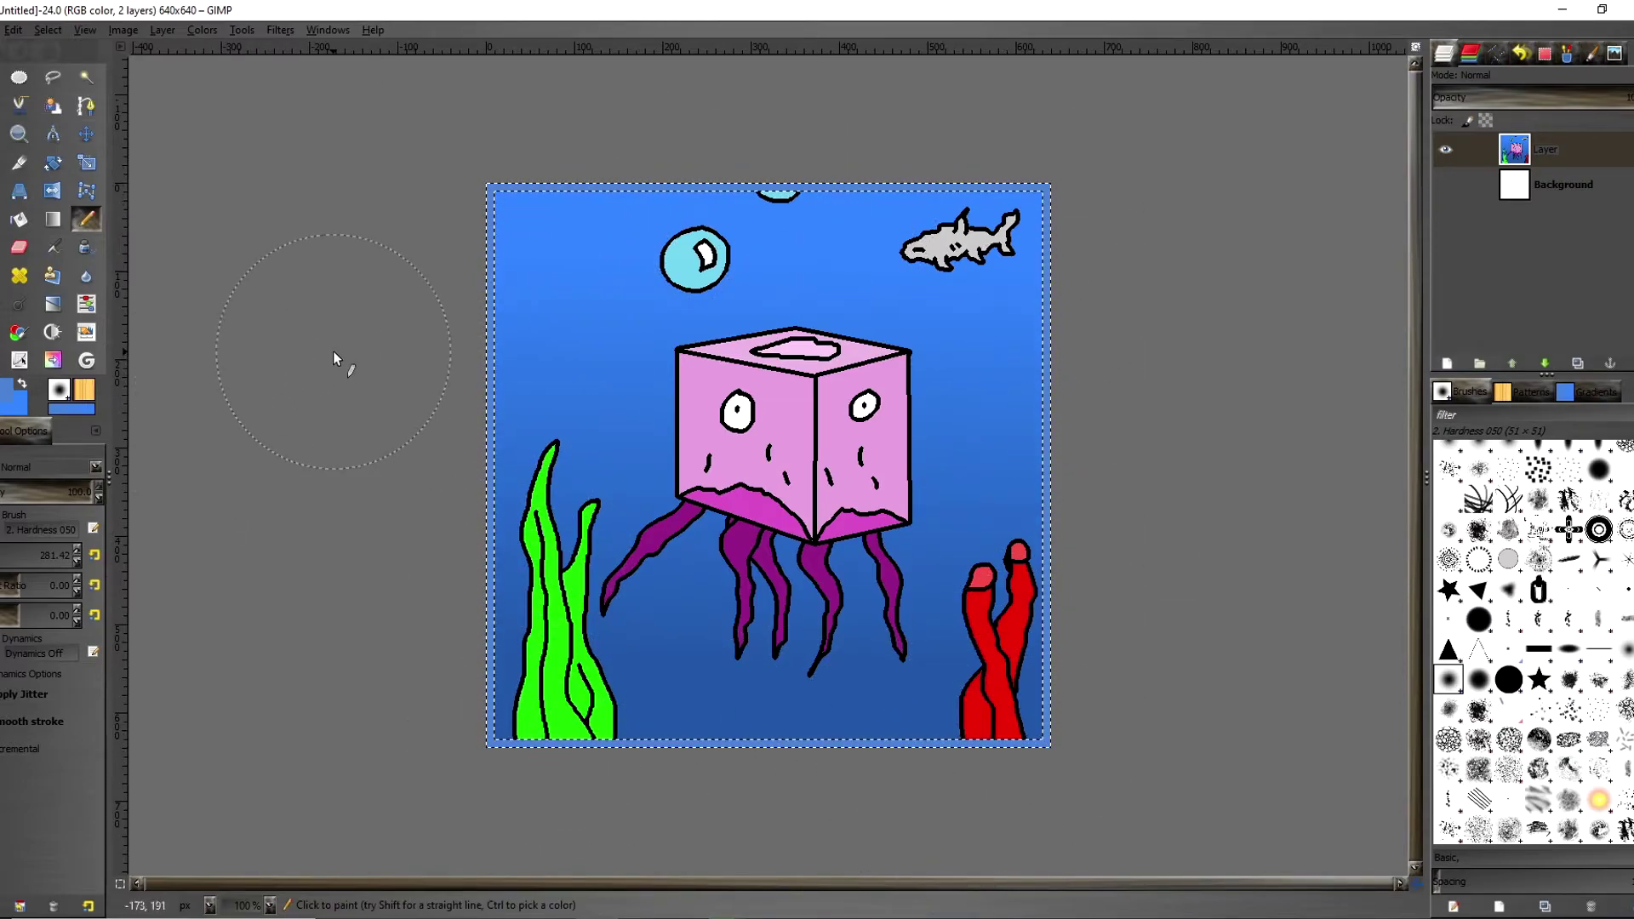
pyautogui.click(47, 29)
pyautogui.click(94, 72)
# - Export the finished picture as Box Jelly Fish.png with the existing PNG options
pyautogui.click(12, 32)
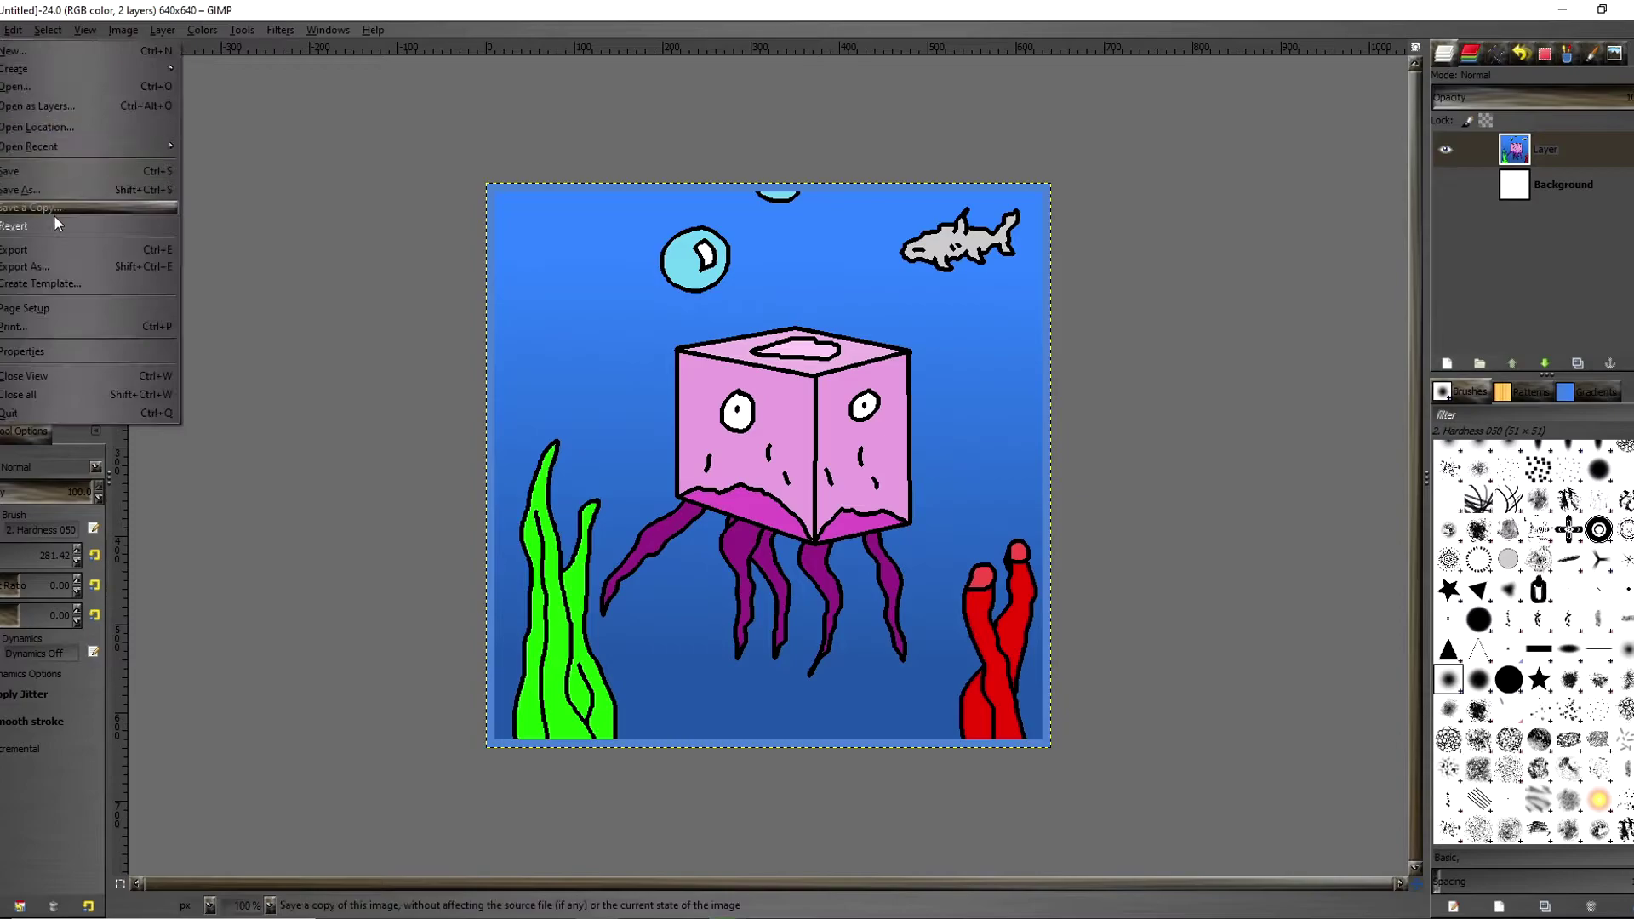
pyautogui.click(59, 263)
pyautogui.write('Box Jee')
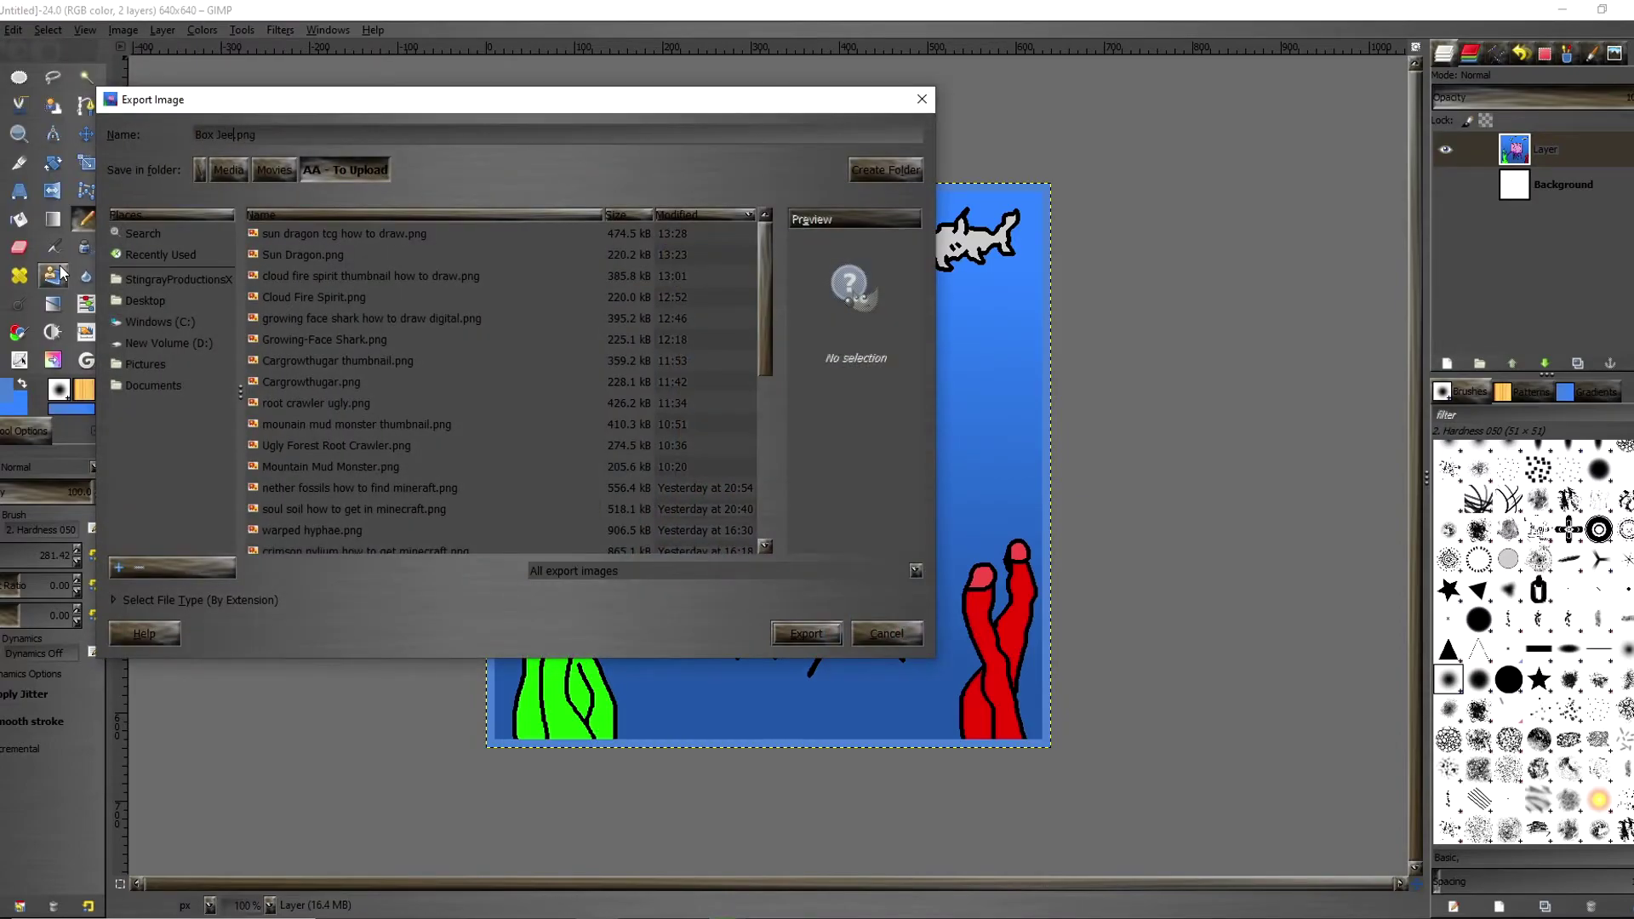
pyautogui.write('ly Fish')
pyautogui.press('Return')
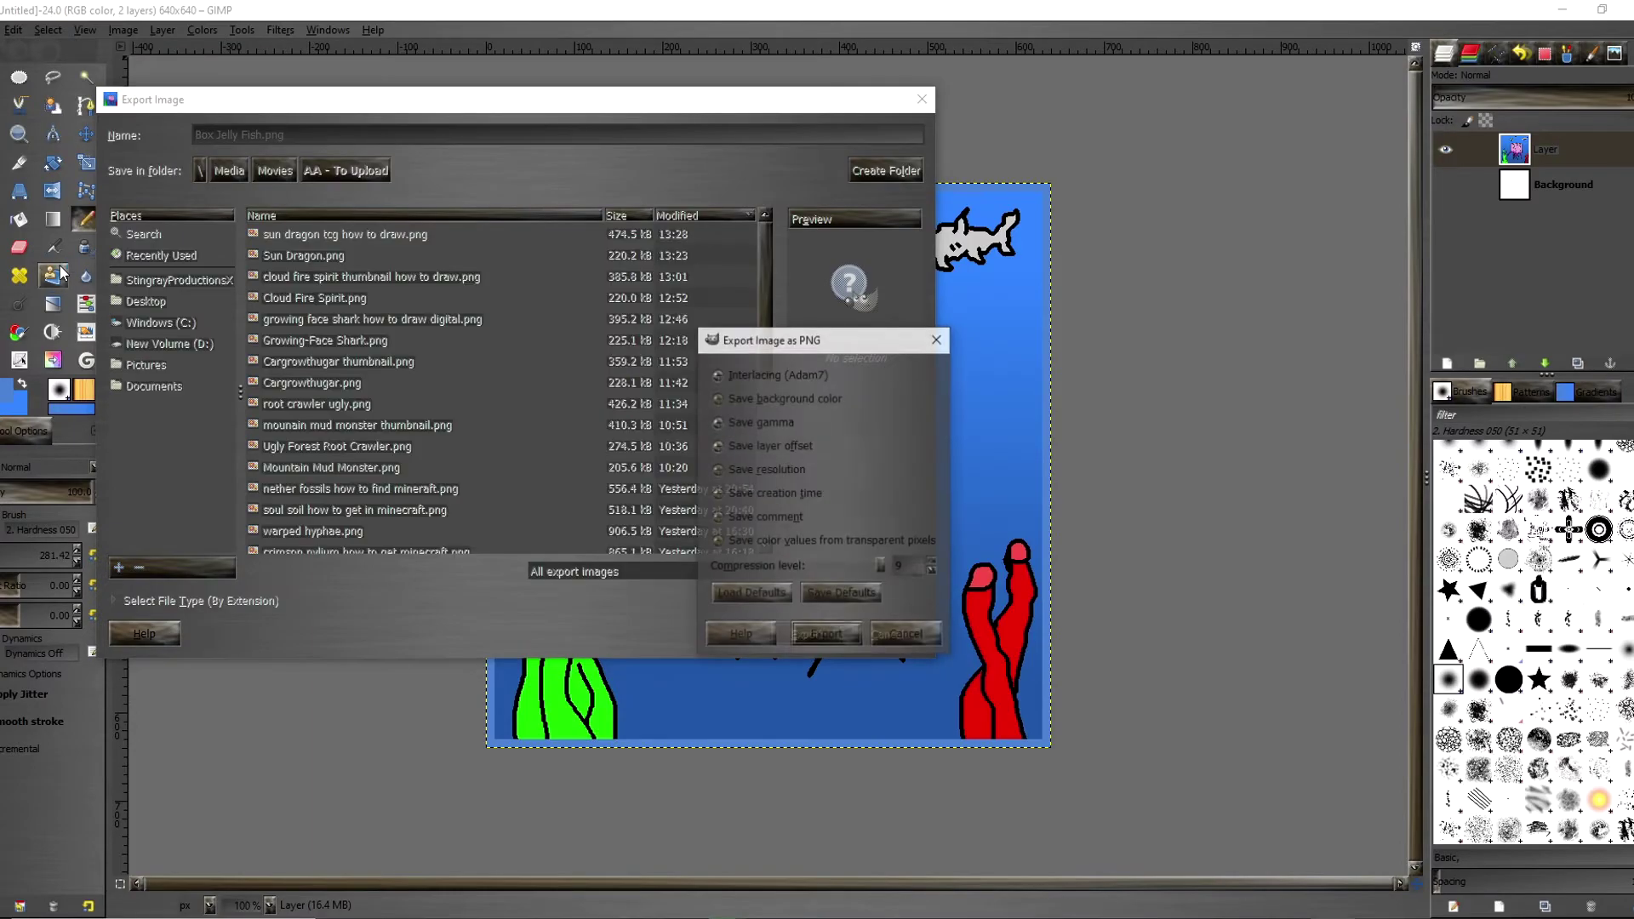
pyautogui.click(826, 633)
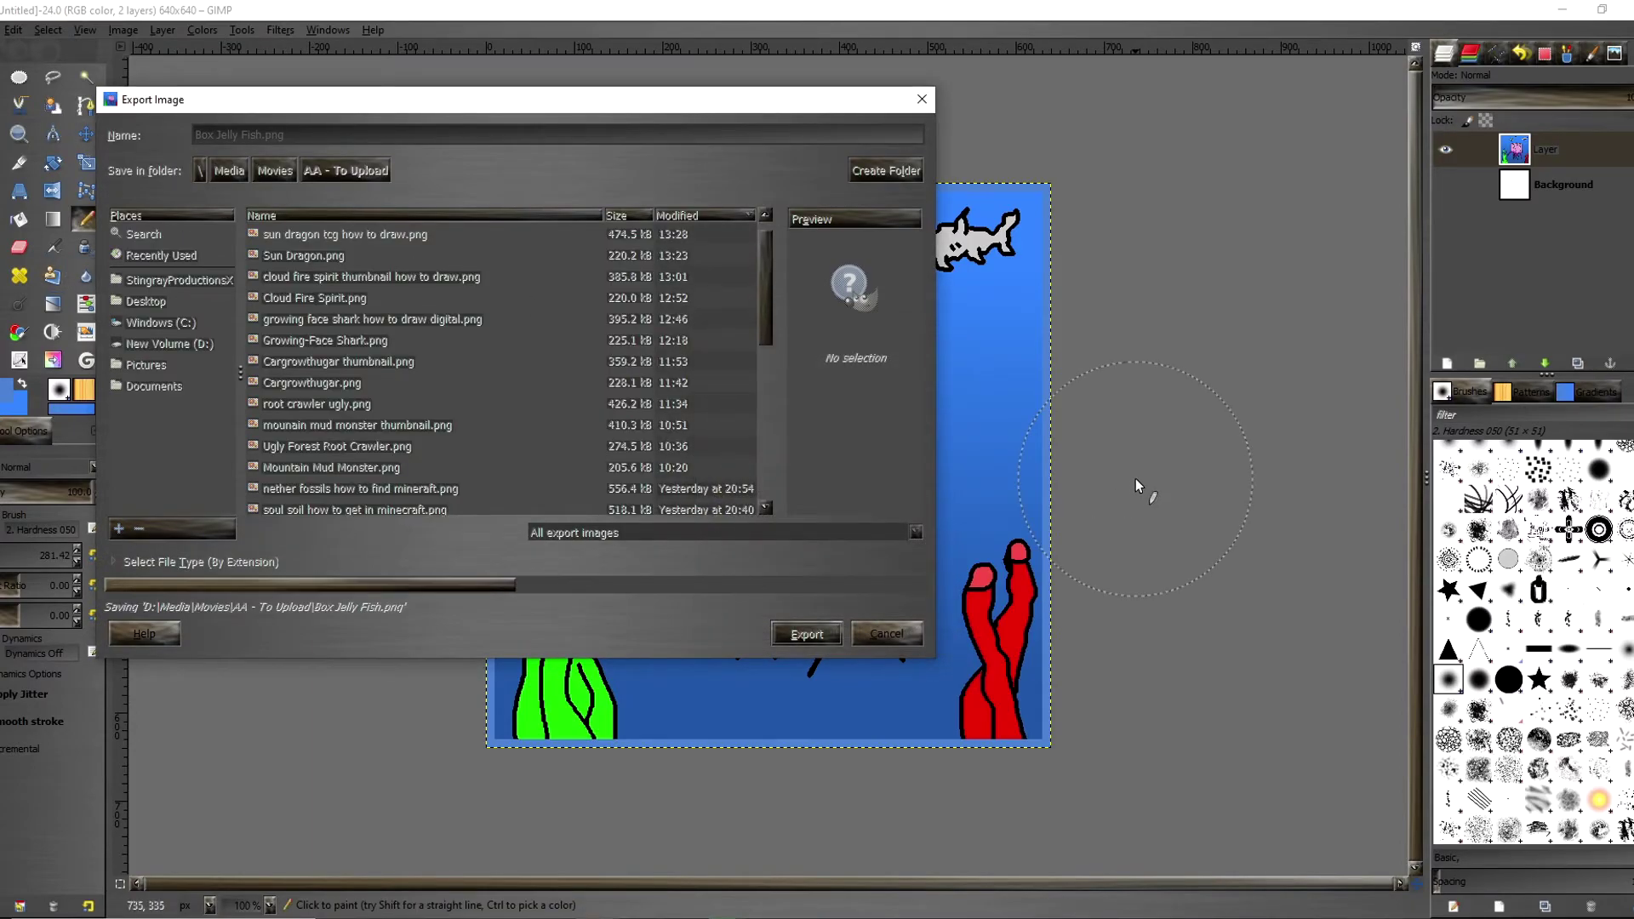